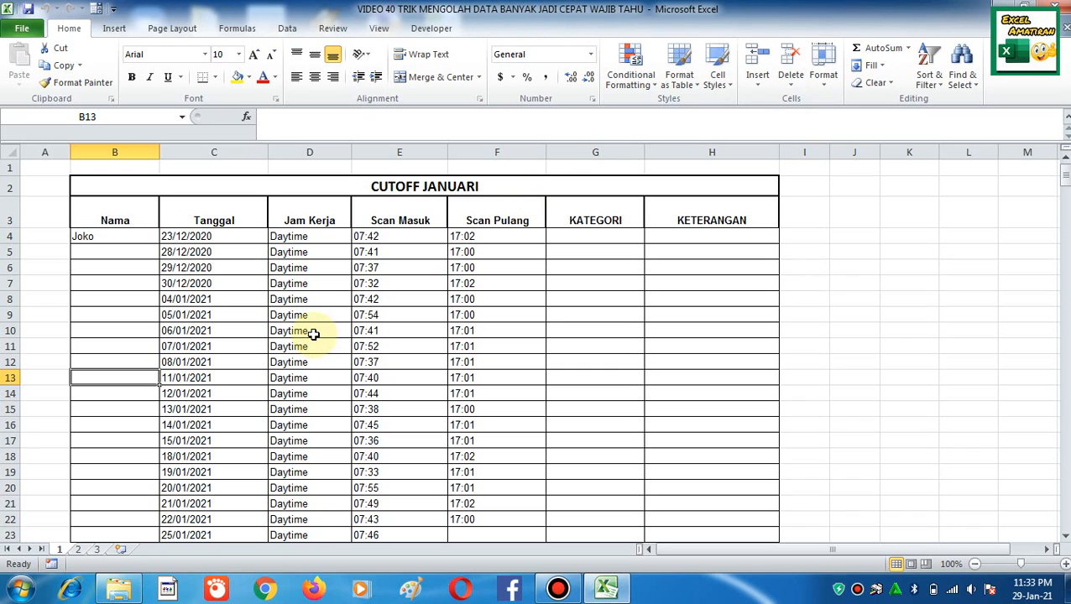
Step: Examine the Nama column from row 4 to about row 175 to see where names and blank cells occur
click(111, 318)
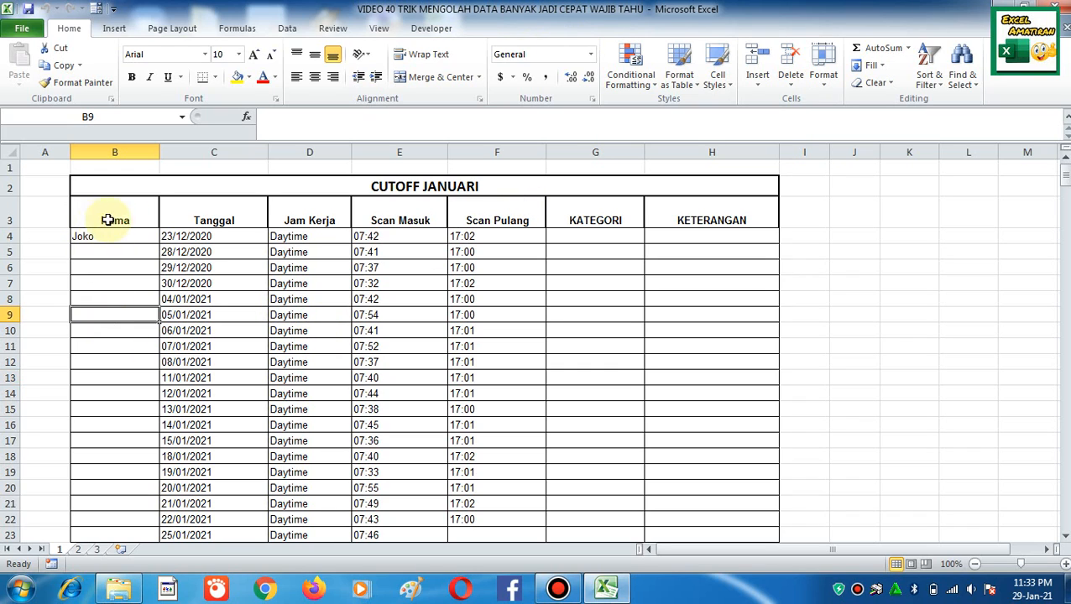
click(182, 240)
click(220, 300)
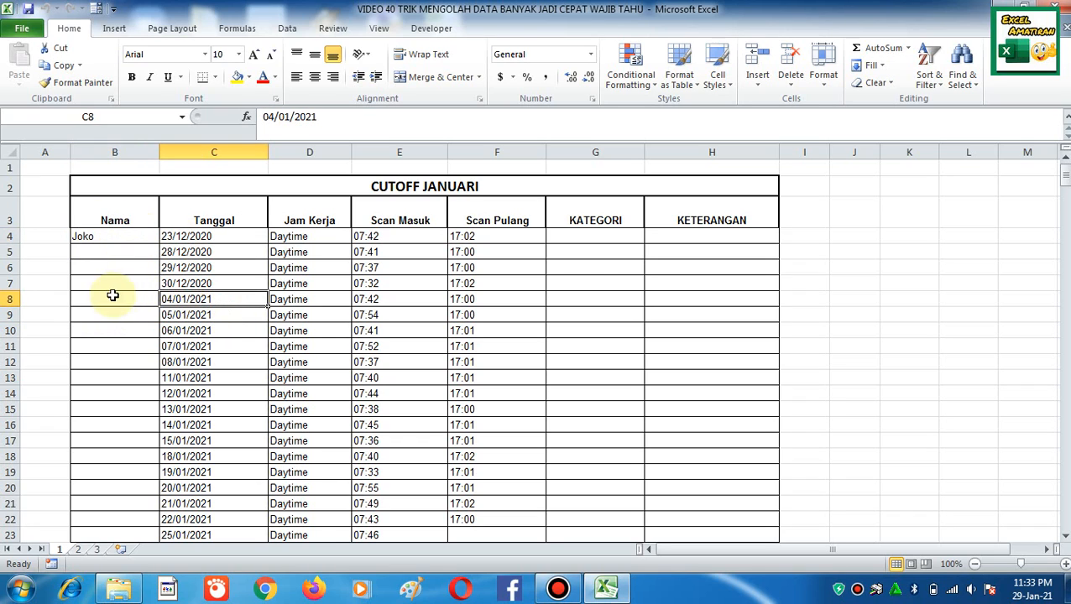
click(102, 238)
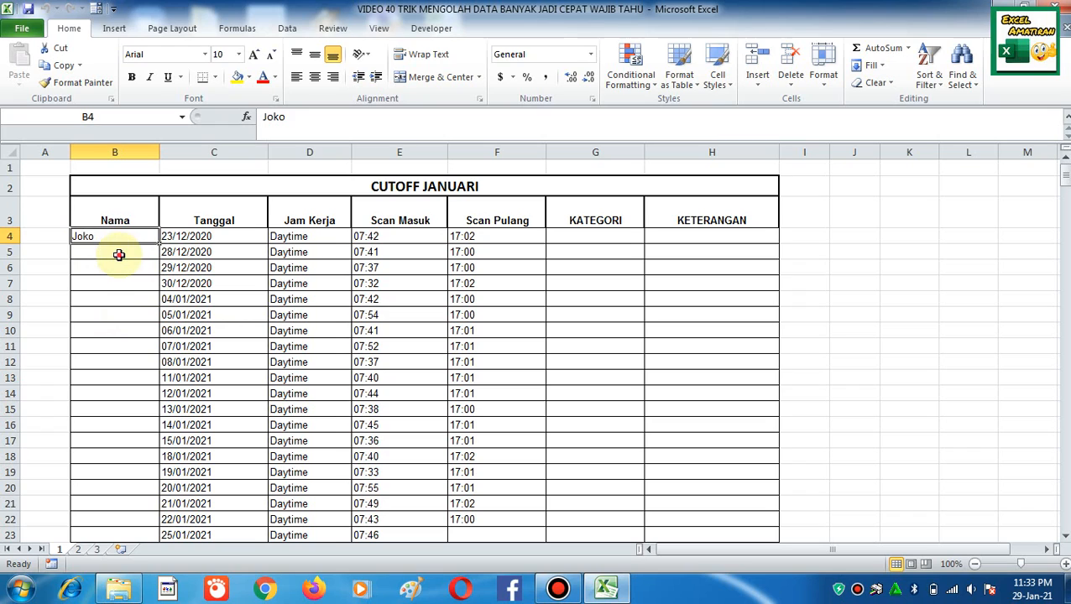
click(119, 255)
click(122, 267)
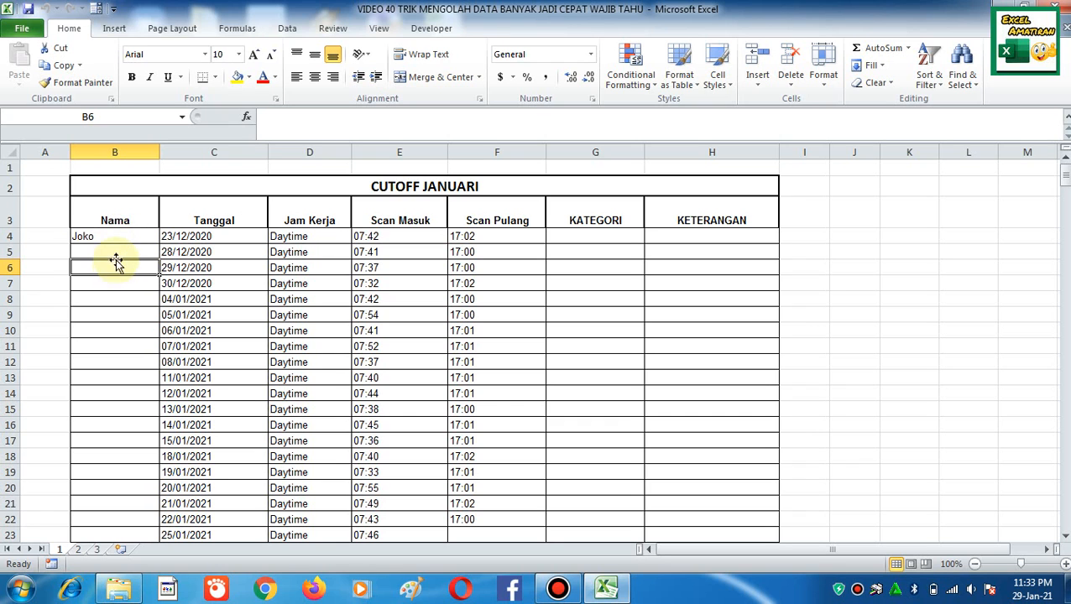
click(113, 253)
drag(113, 253, 125, 371)
scroll(115, 349, down, 3)
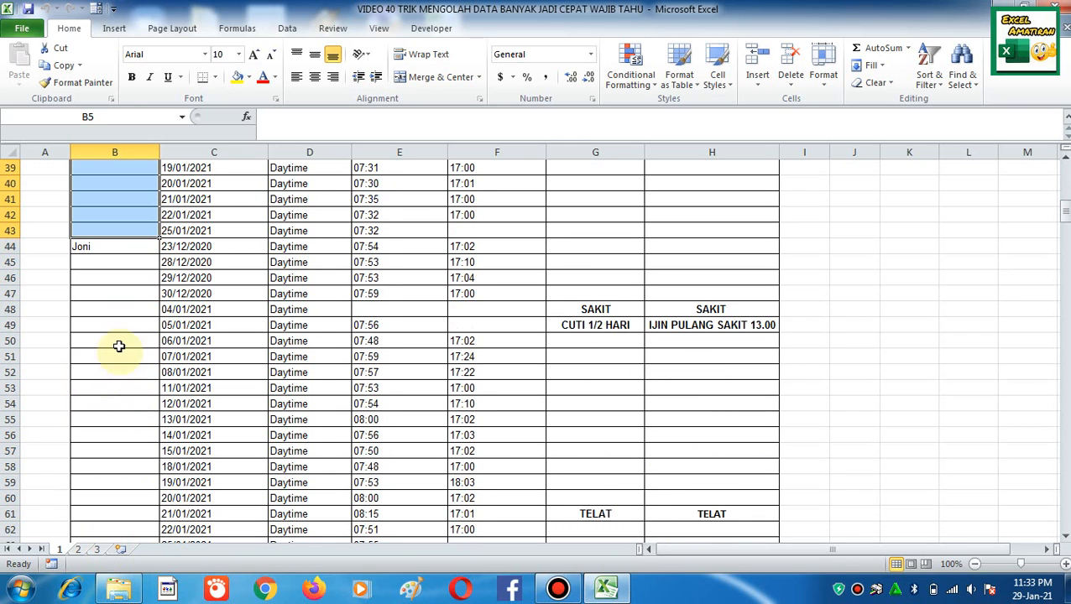
click(113, 244)
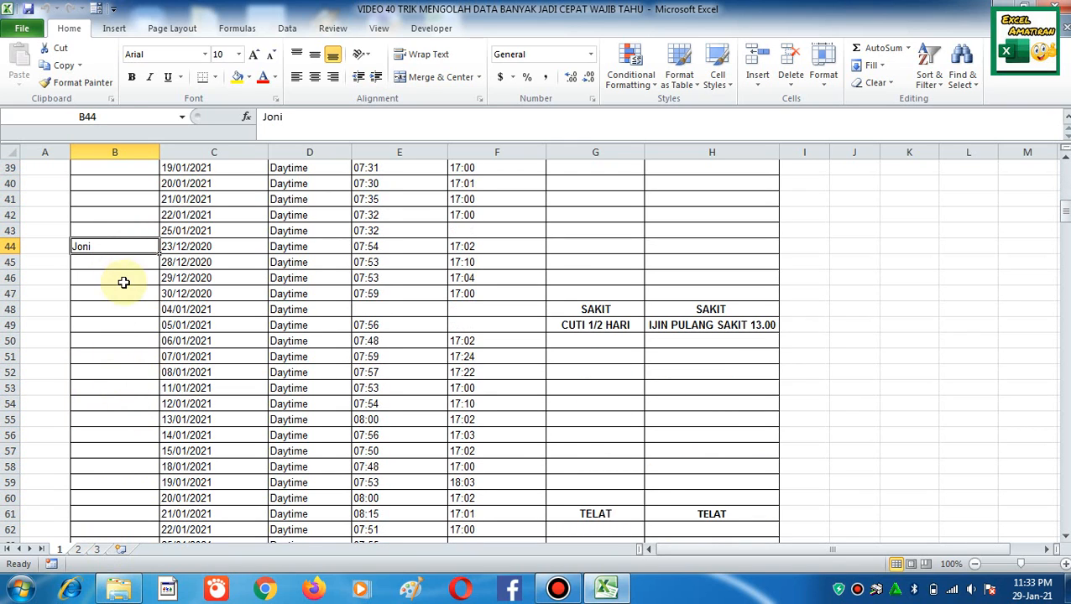
drag(124, 265, 116, 460)
scroll(118, 352, down, 5)
drag(119, 246, 114, 485)
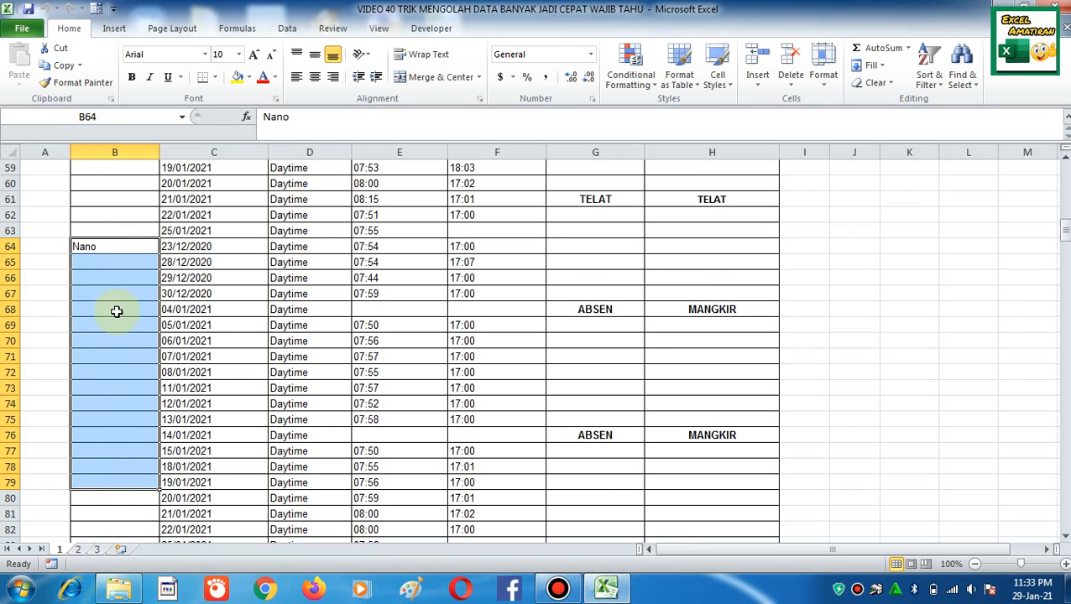
drag(116, 264, 112, 483)
scroll(111, 466, down, 18)
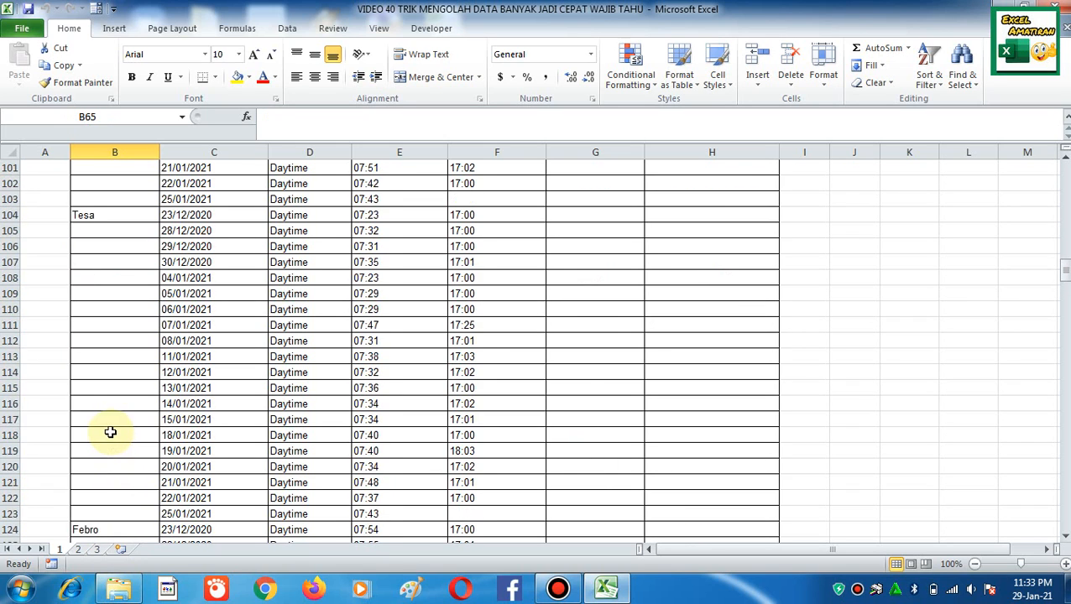
scroll(102, 416, down, 3)
click(103, 402)
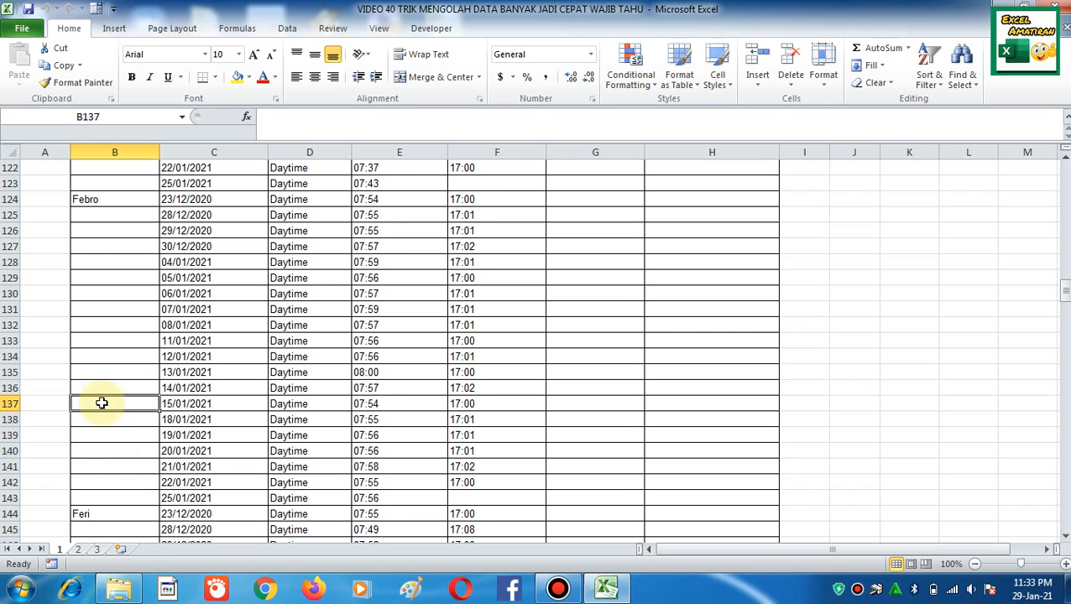
scroll(102, 408, down, 6)
click(108, 372)
scroll(99, 386, down, 4)
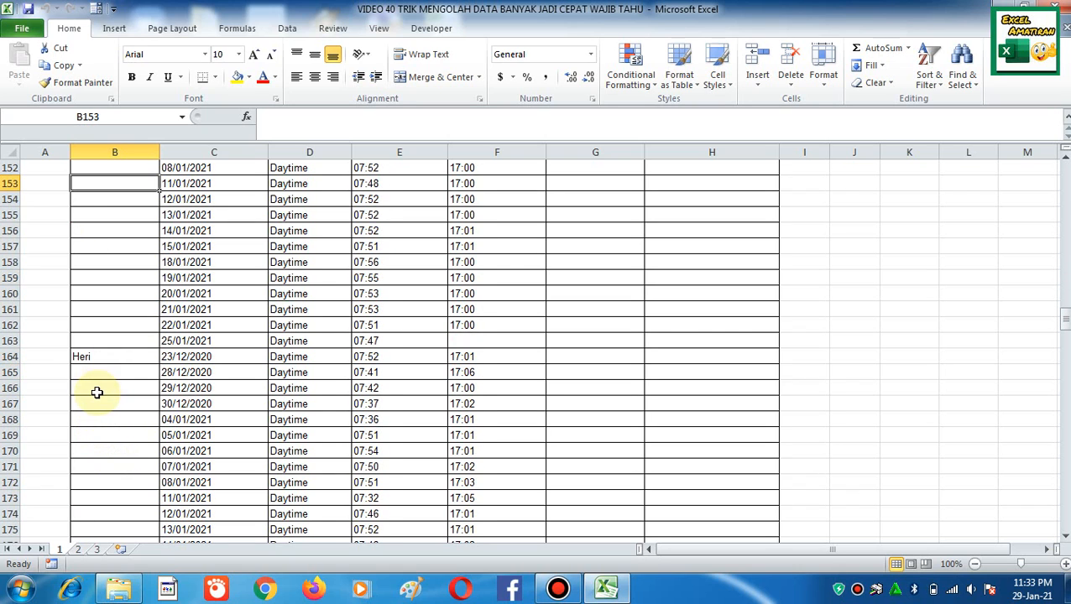
scroll(107, 326, up, 5)
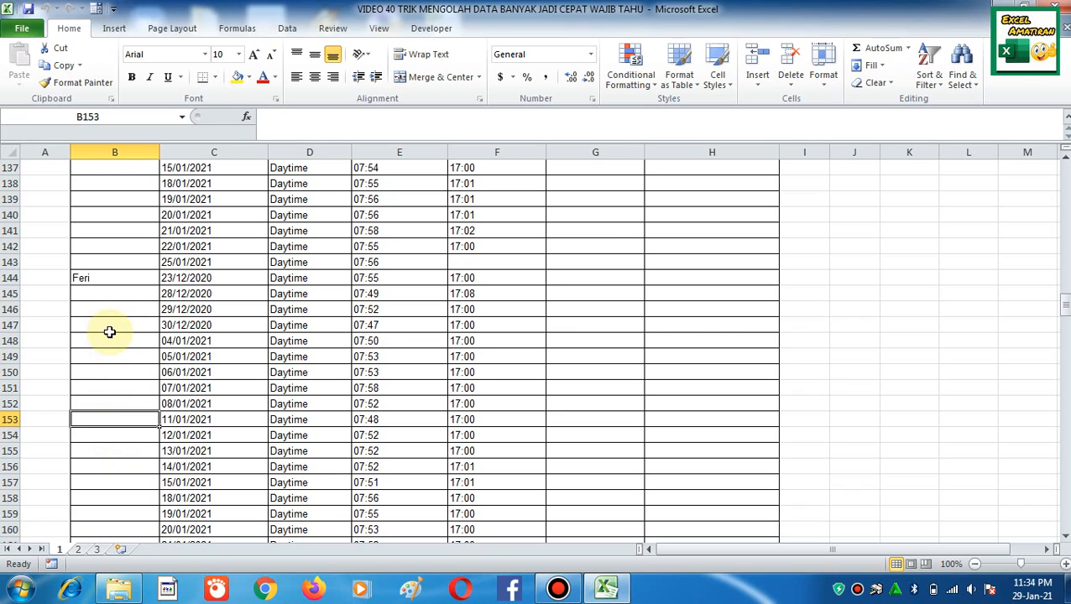
Step: Try to copy the name in B4 down through the blank cells to B43, and undo the paste
key(ctrl+Up)
key(ctrl+Up)
key(ctrl+Up)
key(ctrl+Up)
key(ctrl+Up)
key(ctrl+Up)
key(ctrl+Up)
key(ctrl+Up)
key(ctrl+Up)
key(ctrl+Up)
key(ctrl+Up)
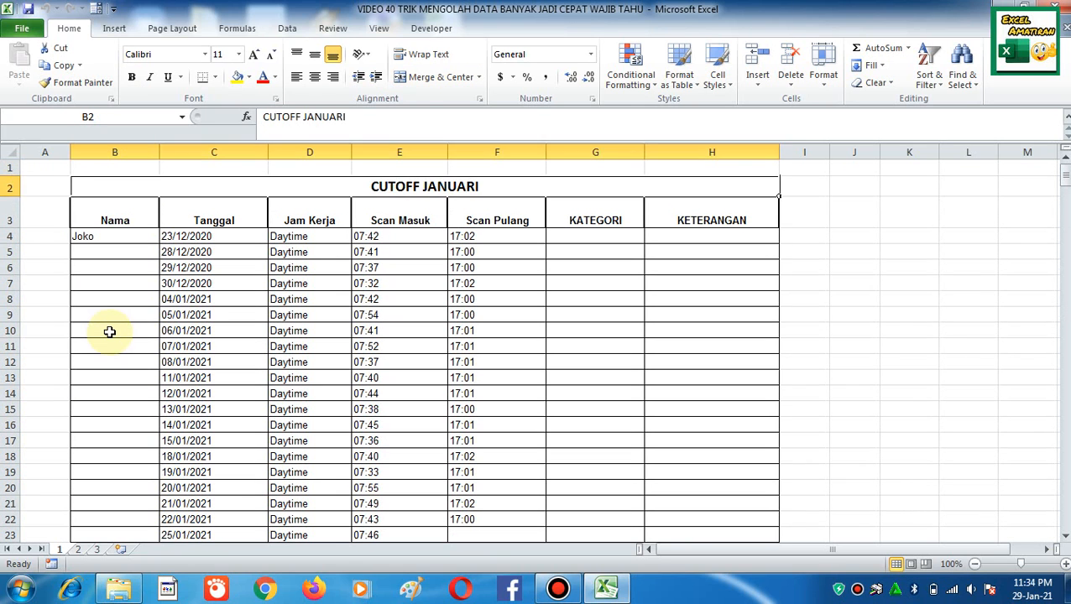
key(ctrl+Down)
key(ctrl+c)
key(ctrl+shift+Down)
key(shift+Up)
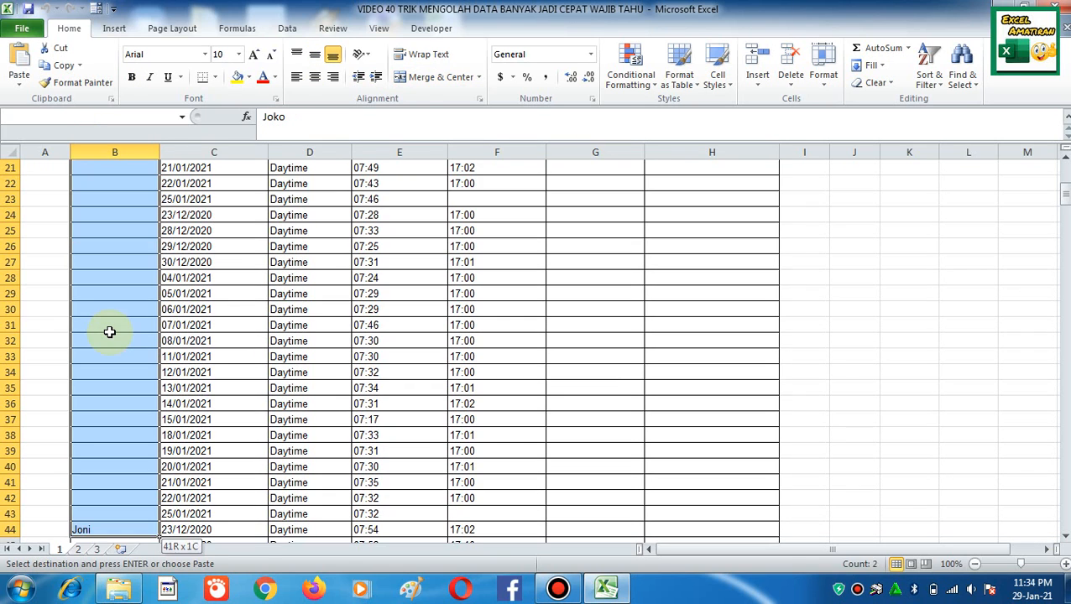
key(Return)
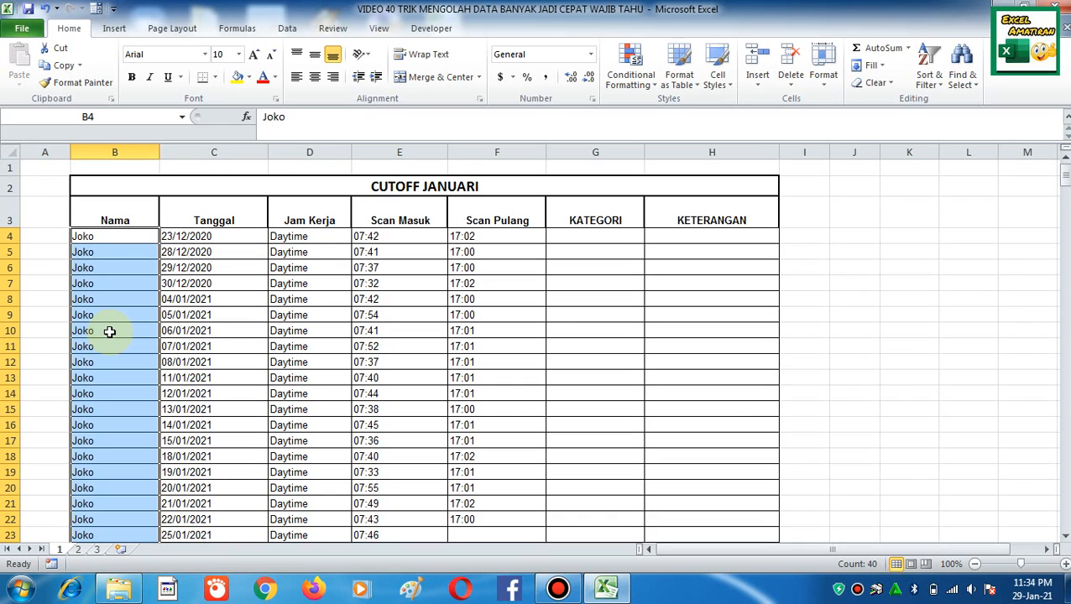
key(ctrl+z)
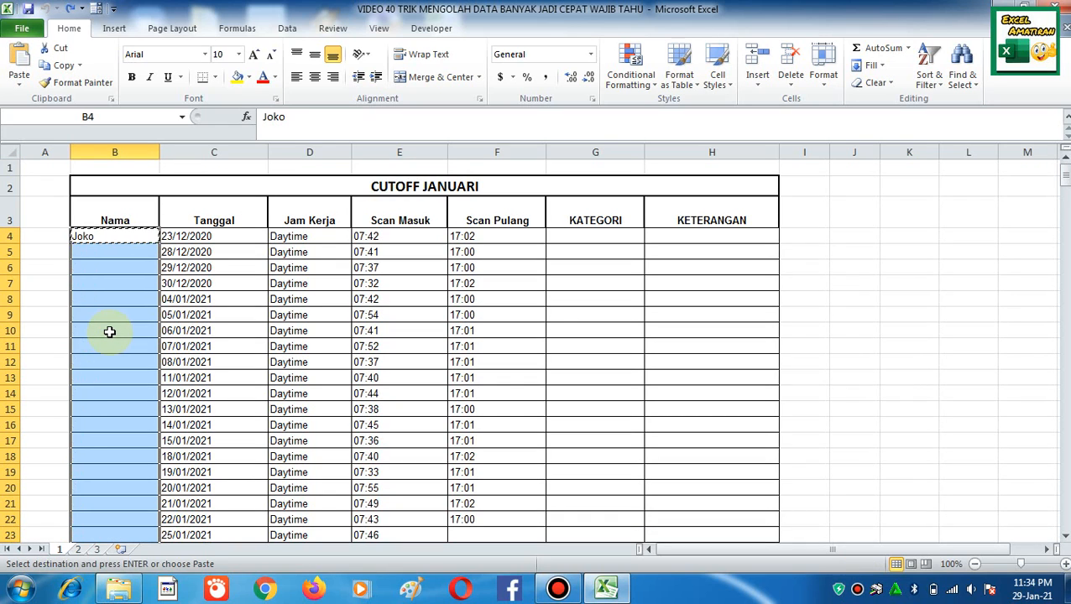
key(Up)
key(Escape)
key(Down)
key(Down)
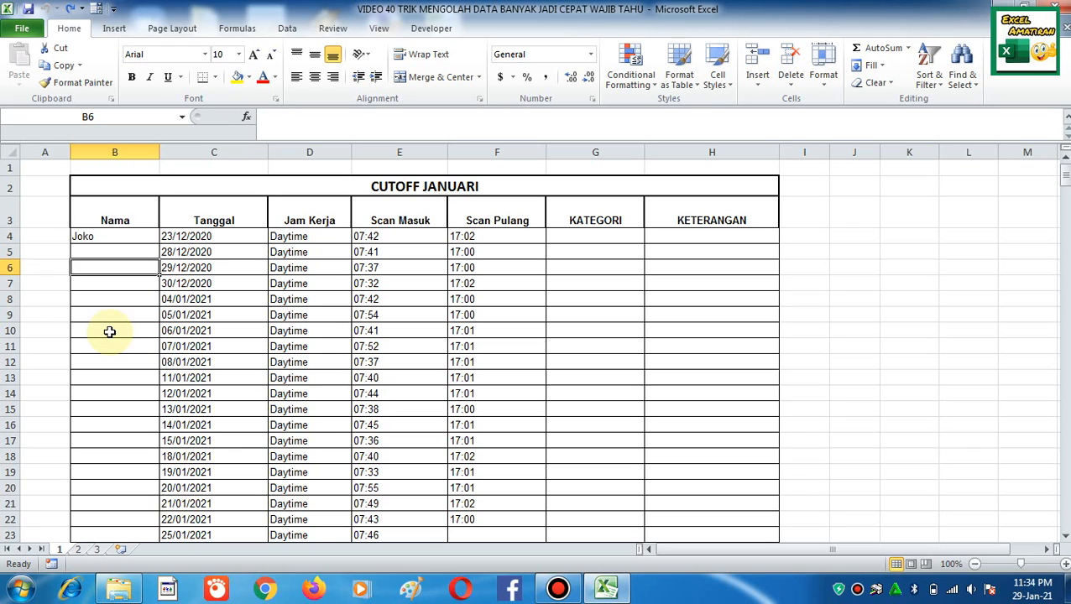
key(Up)
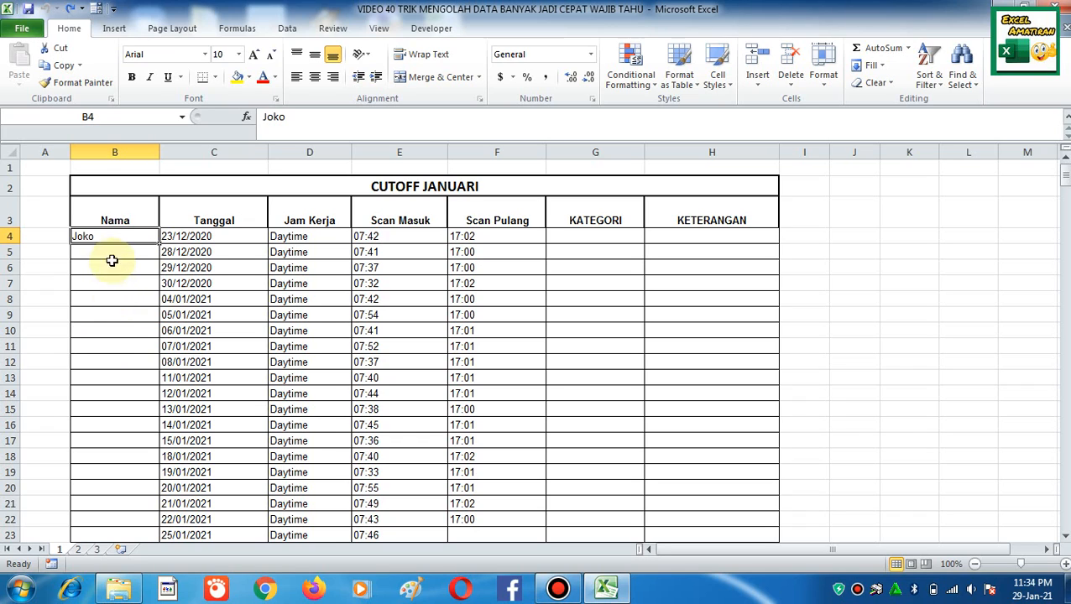
drag(110, 252, 115, 536)
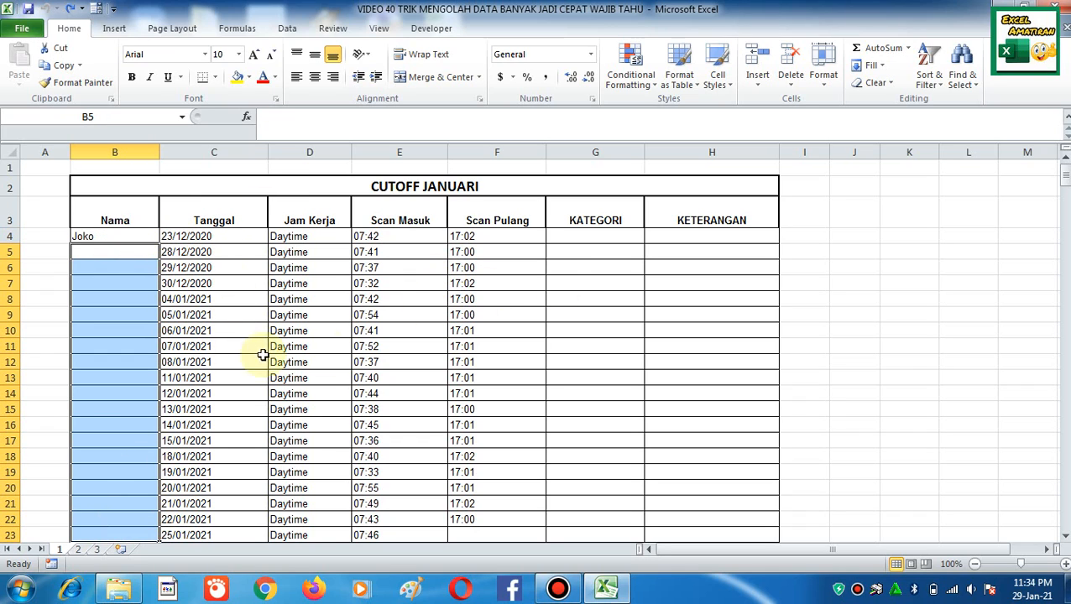
click(136, 360)
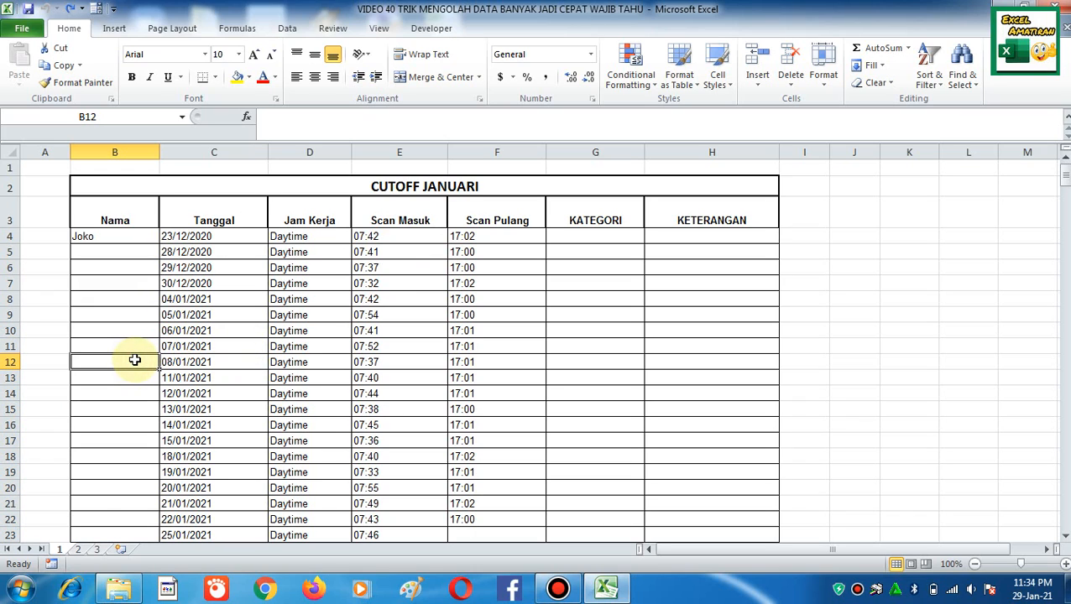
click(124, 252)
shift+click(122, 346)
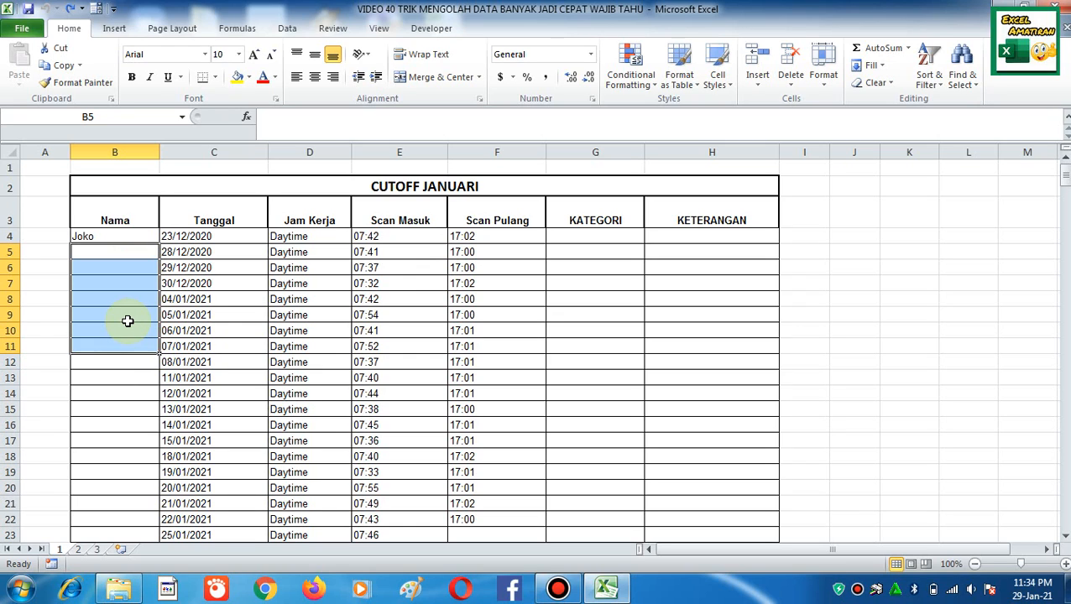
key(Up)
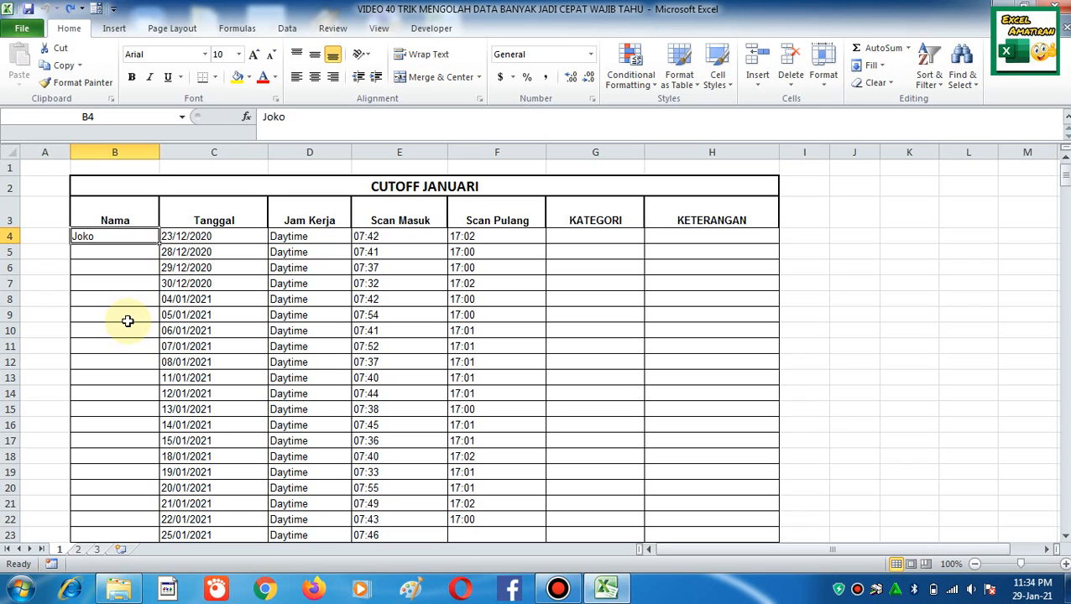
Step: Select the Nama column's data range from B4 down to the table's last row, B384
key(ctrl+shift+Down)
key(ctrl+shift+Down)
key(ctrl+shift+Down)
key(ctrl+shift+Down)
key(ctrl+shift+Down)
key(ctrl+shift+Down)
key(ctrl+shift+Down)
key(ctrl+shift+Down)
key(ctrl+shift+Down)
key(ctrl+shift+Down)
key(ctrl+shift+Down)
key(ctrl+shift+Down)
key(ctrl+shift+Down)
key(ctrl+shift+Down)
key(ctrl+shift+Down)
key(ctrl+shift+Down)
key(ctrl+shift+Down)
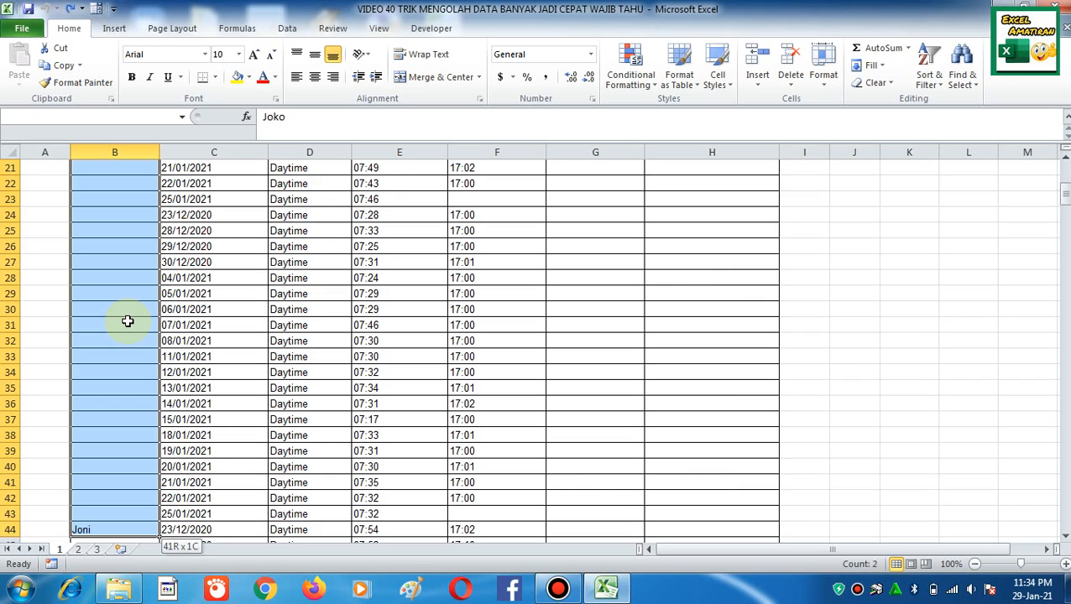
key(ctrl+shift+Up)
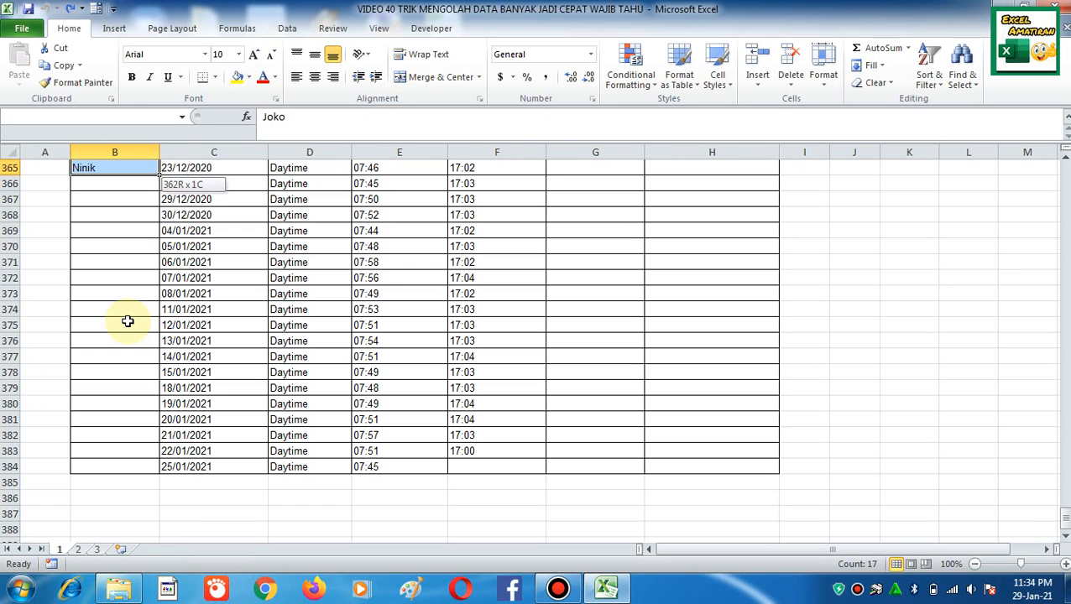
key(shift+Down)
key(shift+Down)
key(shift+Down)
key(shift+Down)
key(shift+Down)
key(shift+Down)
key(shift+Down)
key(shift+Down)
key(shift+Down)
key(shift+Down)
key(shift+Down)
key(shift+Down)
key(shift+Down)
key(shift+Down)
key(shift+Down)
key(shift+Down)
key(shift+Down)
key(shift+Down)
key(shift+Down)
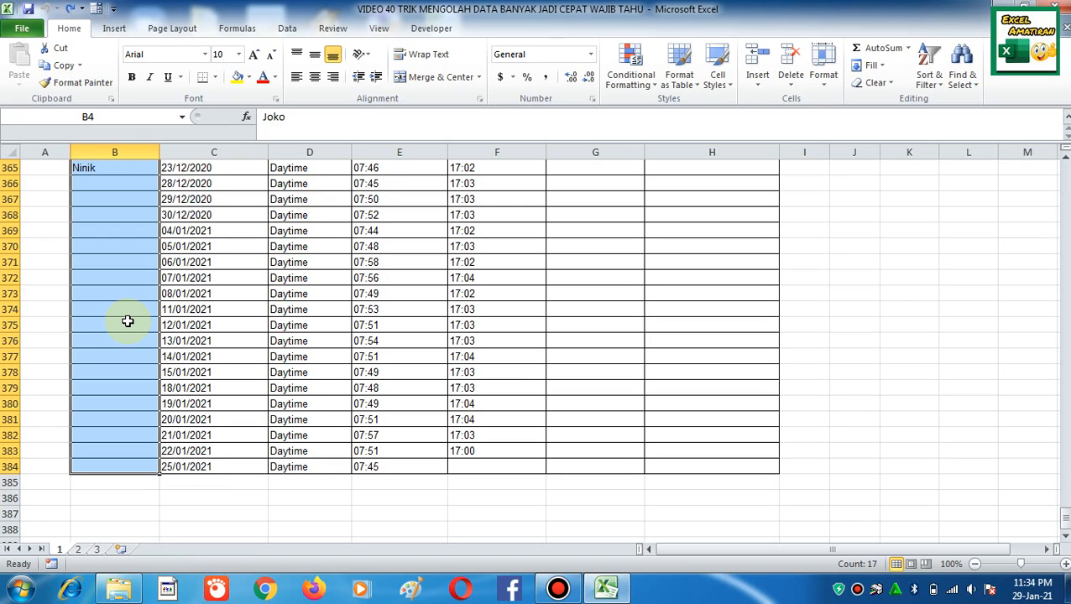
Step: Narrow the selection to only the blank cells with Go To Special and the Blanks option
key(ctrl+g)
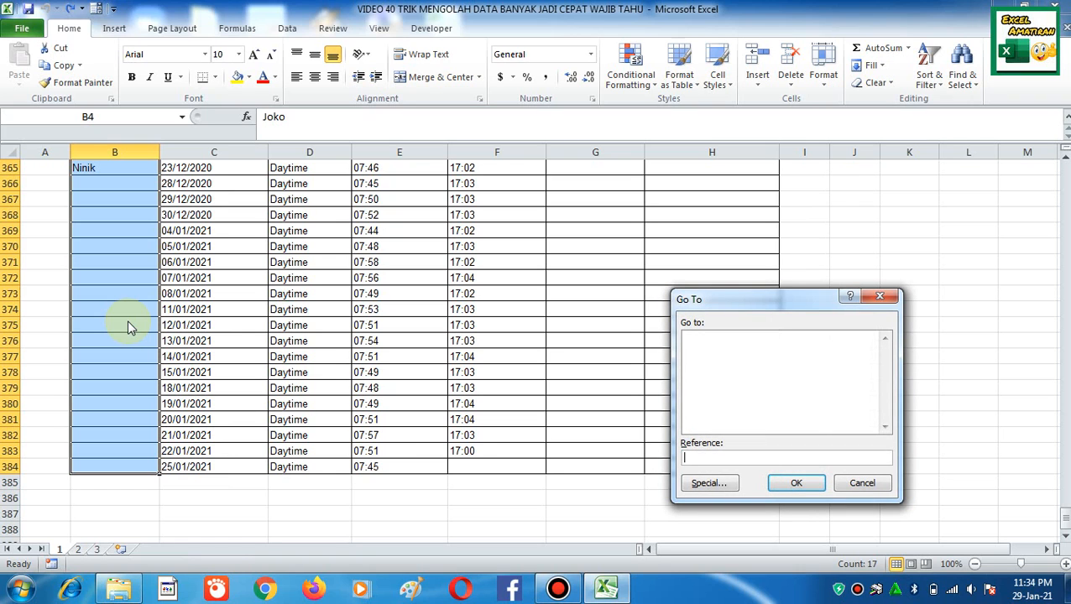
click(722, 483)
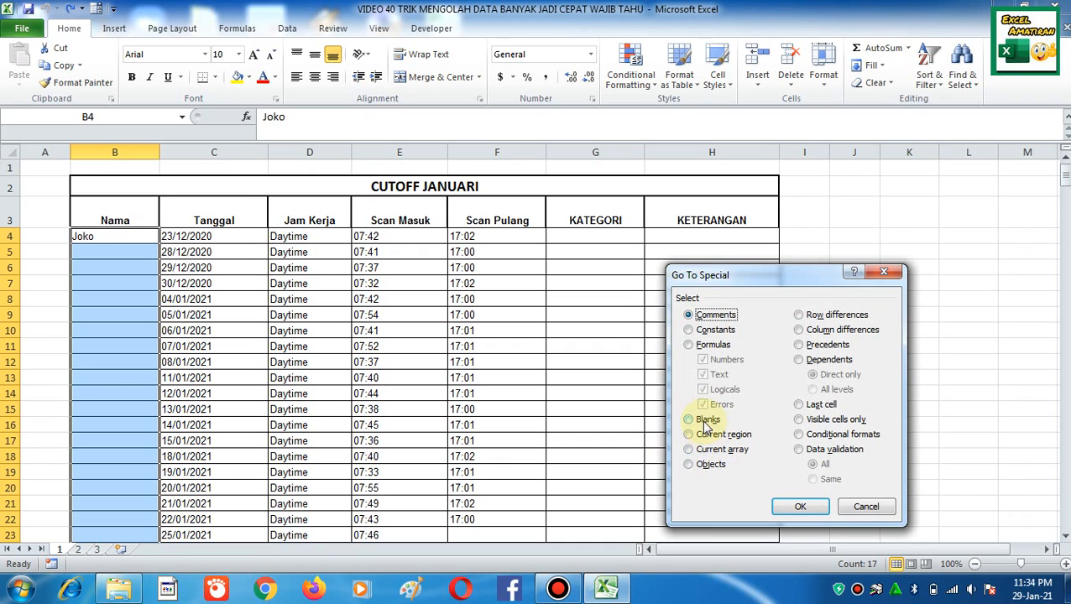
click(704, 424)
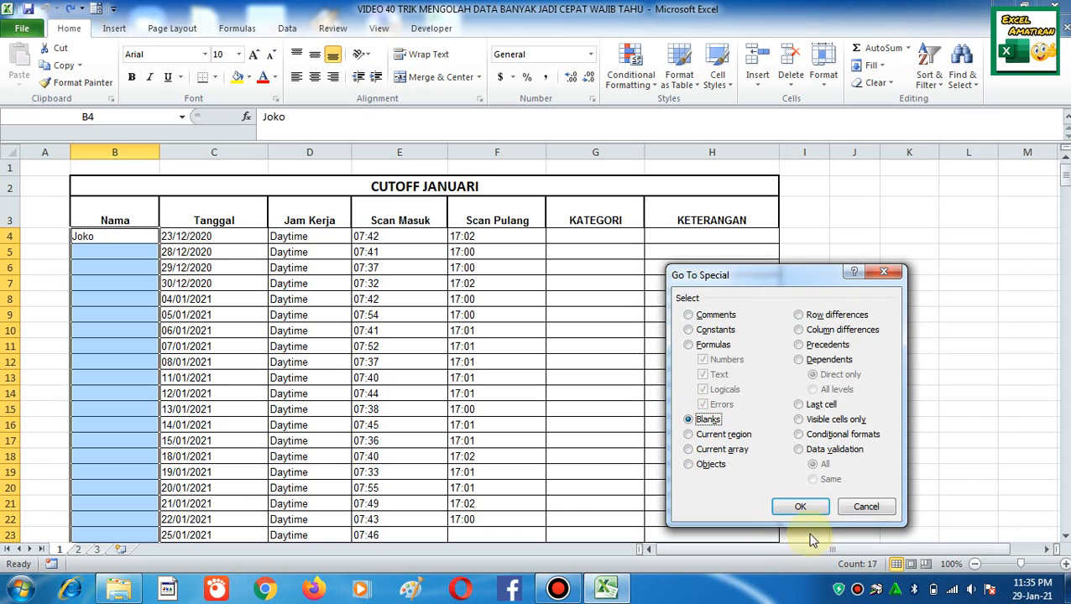
click(800, 507)
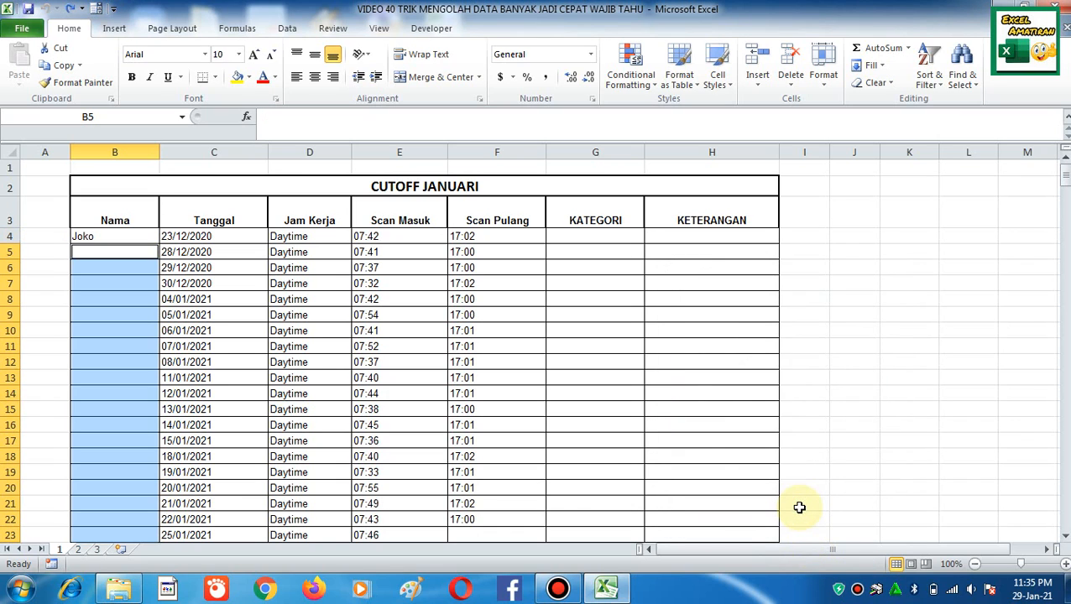
Step: Fill all selected blank cells at once with the relative formula =B4, referencing the cell above
text(=)
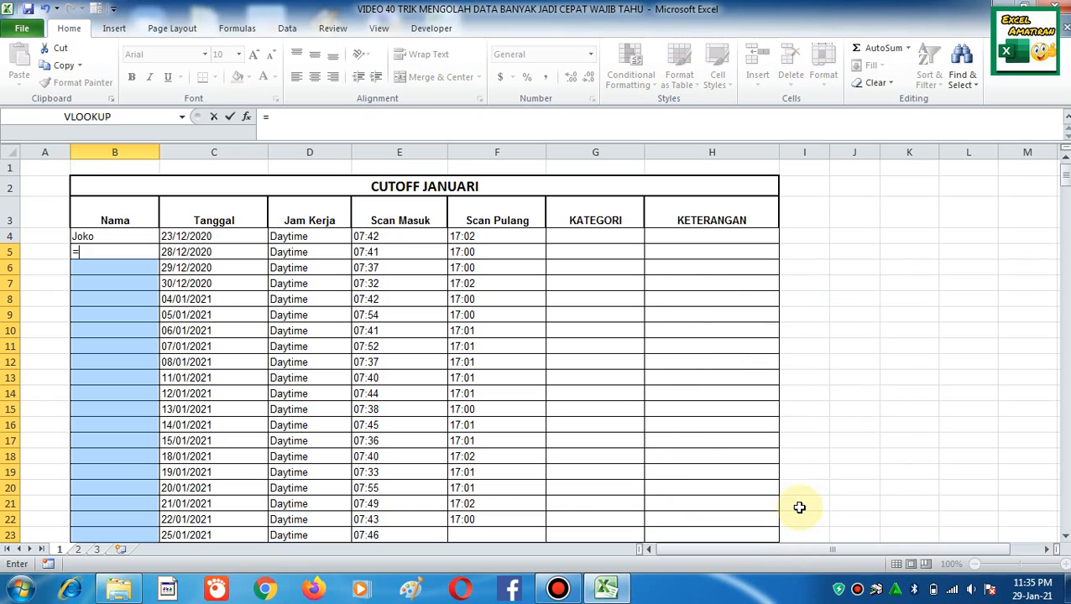
click(121, 236)
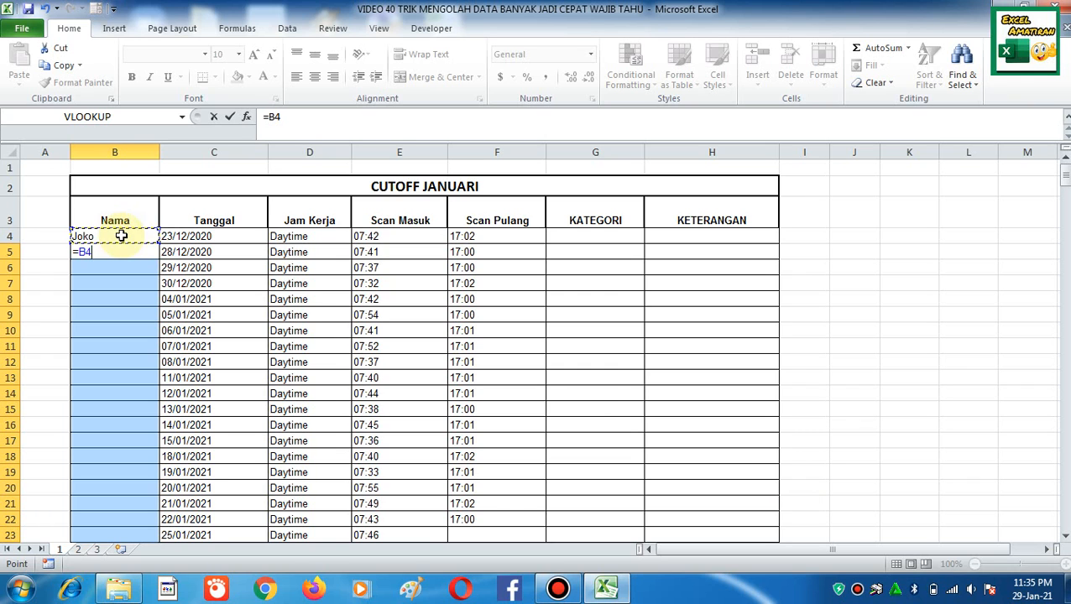
key(ctrl+Return)
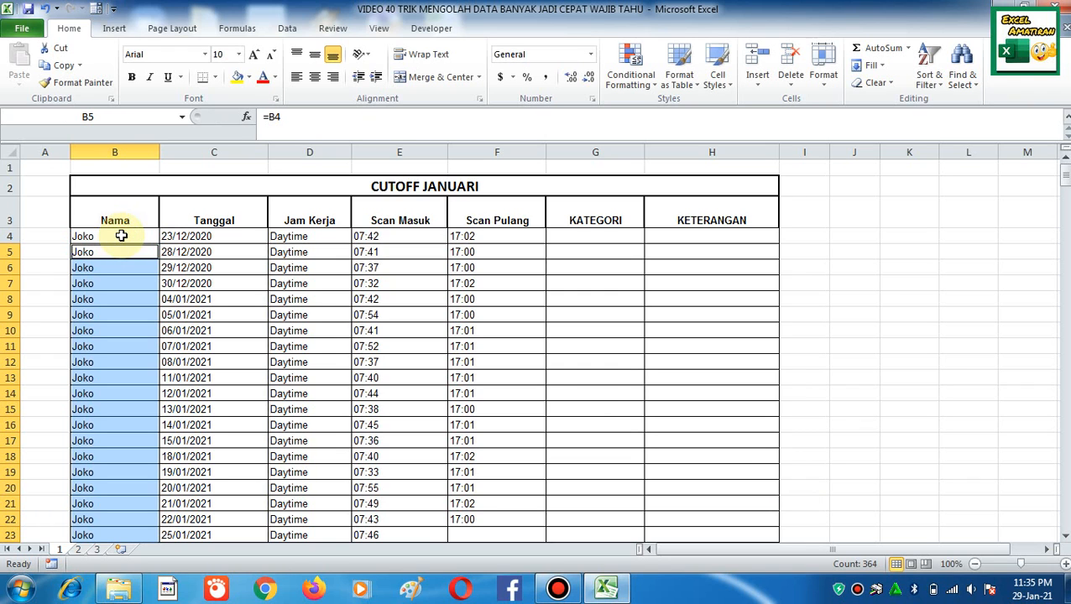
Step: Check the filled names down the Nama column through the end of the table and return to its start
key(Page_Down)
key(Page_Down)
key(Page_Down)
key(Page_Down)
key(Page_Down)
key(Page_Down)
key(Page_Down)
key(Page_Down)
key(Page_Down)
key(Page_Down)
key(Page_Down)
key(Page_Down)
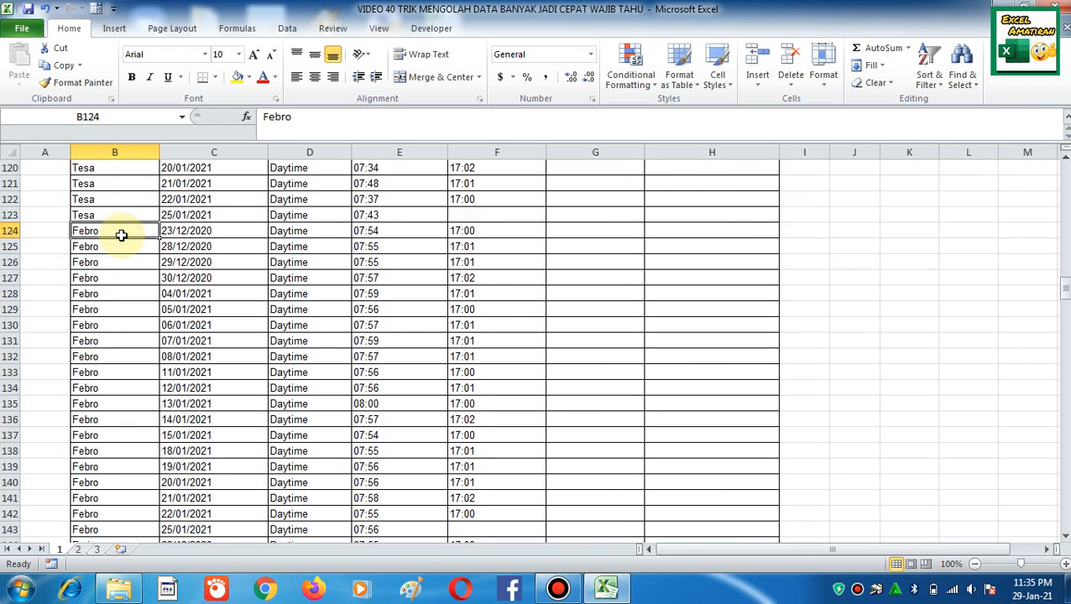
key(Page_Down)
key(Page_Down)
key(Page_Down)
key(Page_Down)
key(Page_Down)
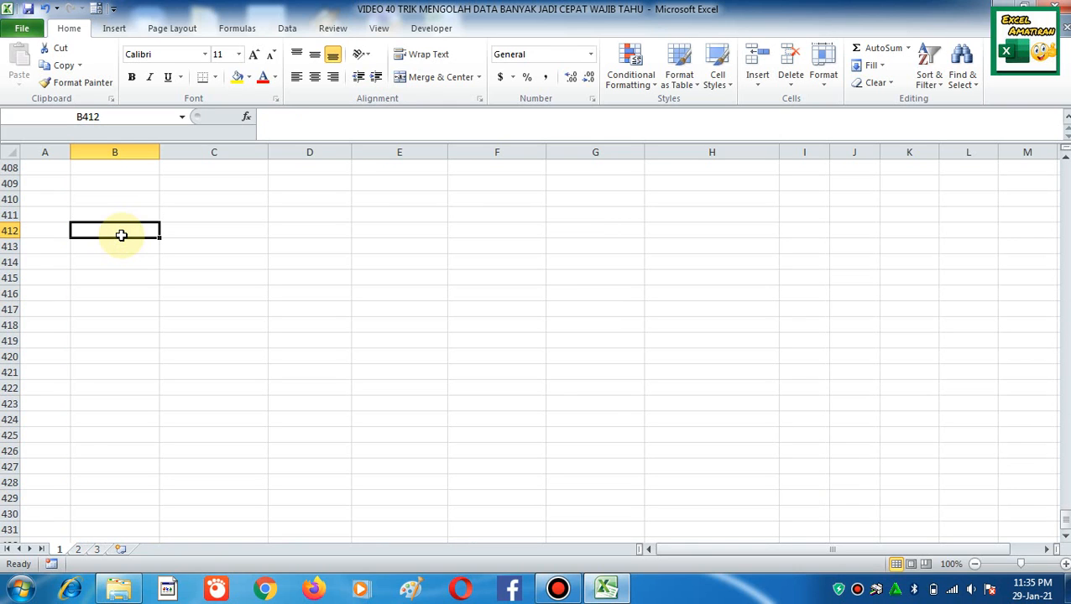
key(ctrl+Up)
key(ctrl+Up)
key(ctrl+Up)
Step: Undo the formula fill in the Nama column's blank cells
key(Down)
key(Down)
key(Down)
key(Down)
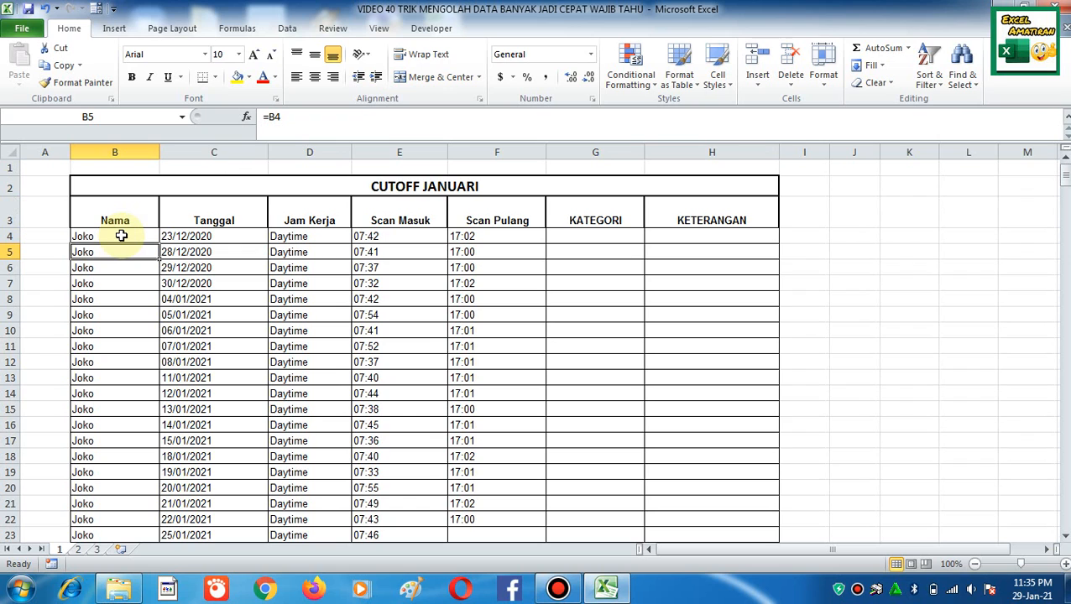
key(ctrl+shift+Down)
key(Delete)
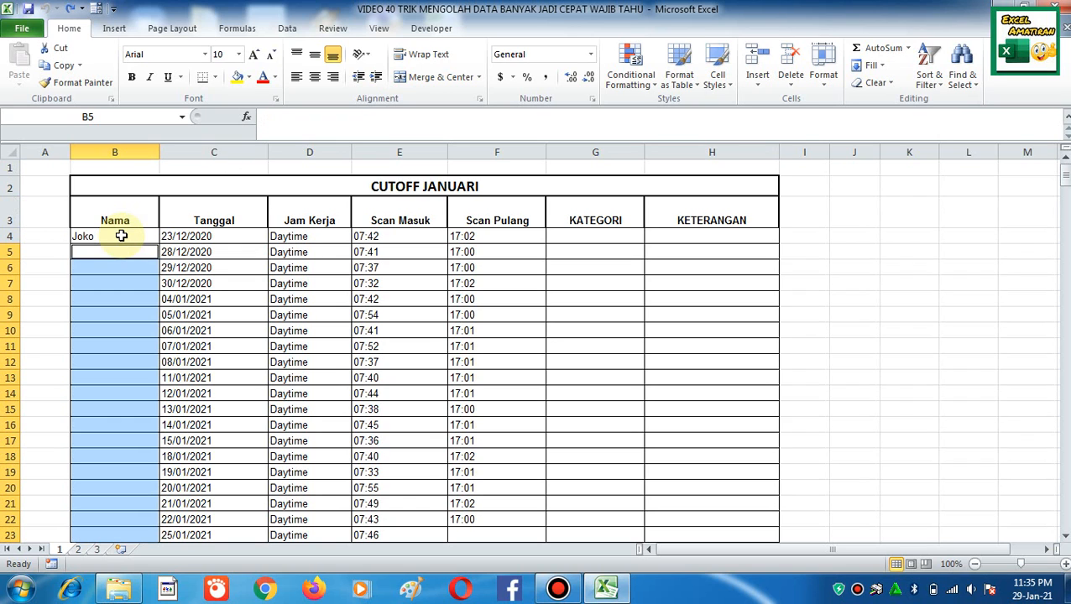
Step: Enter the starting number 1 in cell A4, beside the first record of the attendance table
key(Up)
key(ctrl+Down)
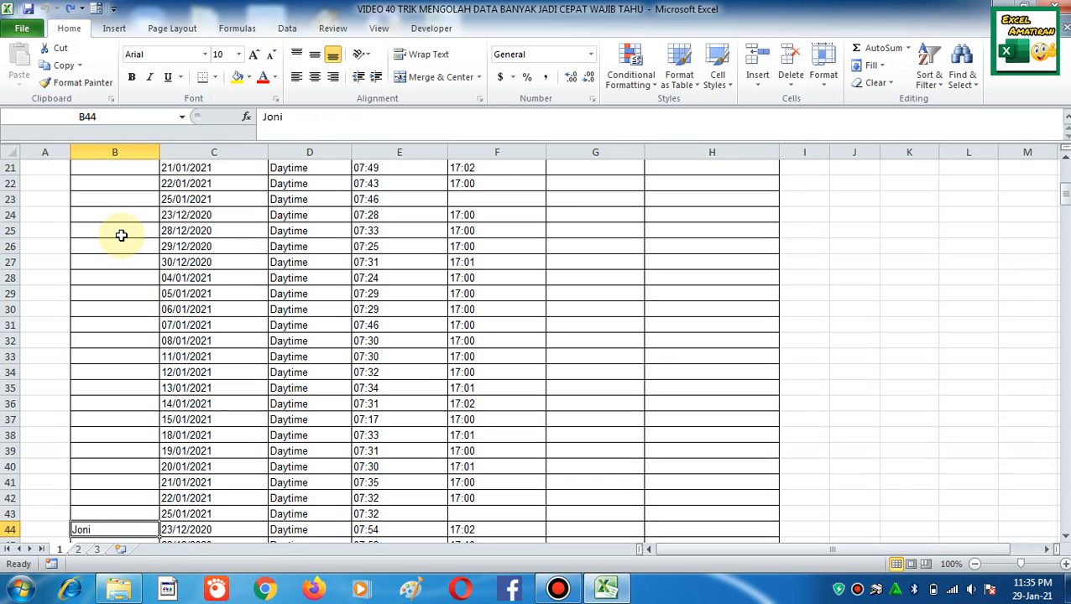
key(ctrl+Up)
key(ctrl+Up)
key(Down)
key(Down)
key(Down)
key(Up)
key(Left)
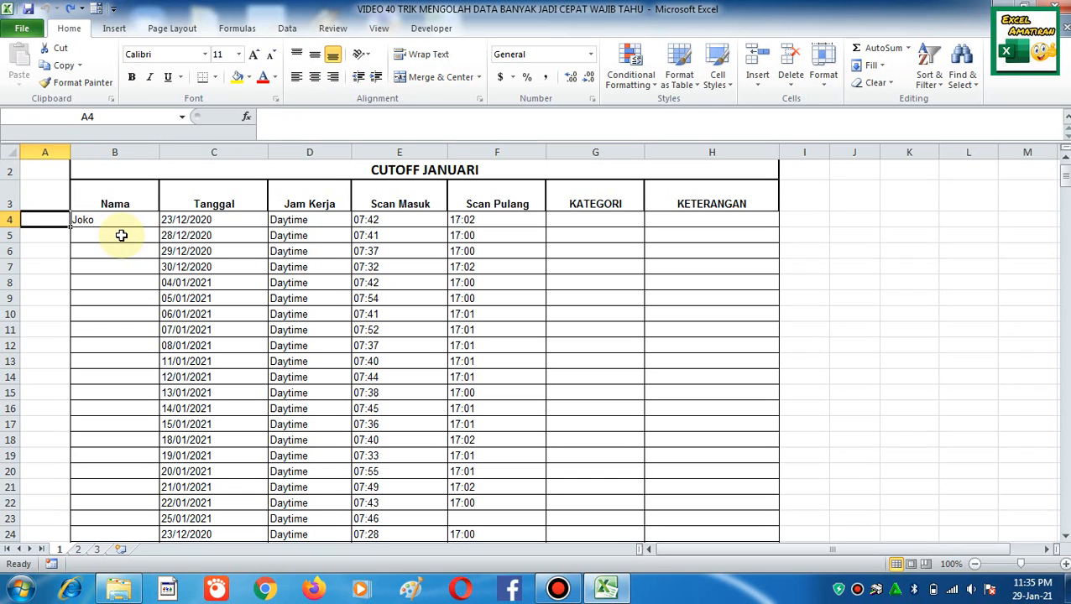
text(1)
key(Return)
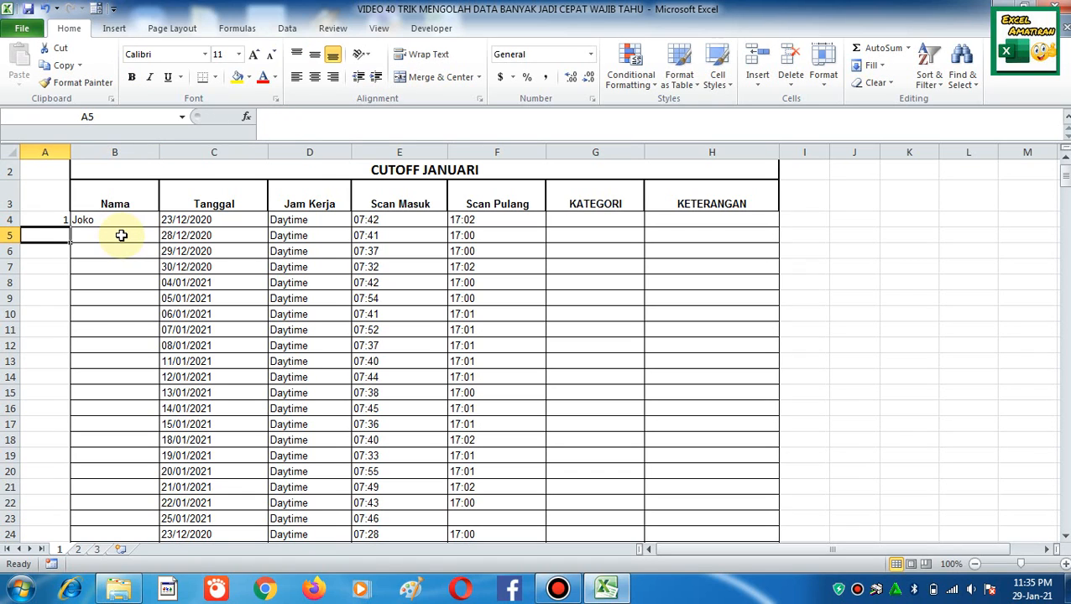
Step: Number the remaining records by entering =1+A4 in A5 and filling it down to the end of the table
text(=1)
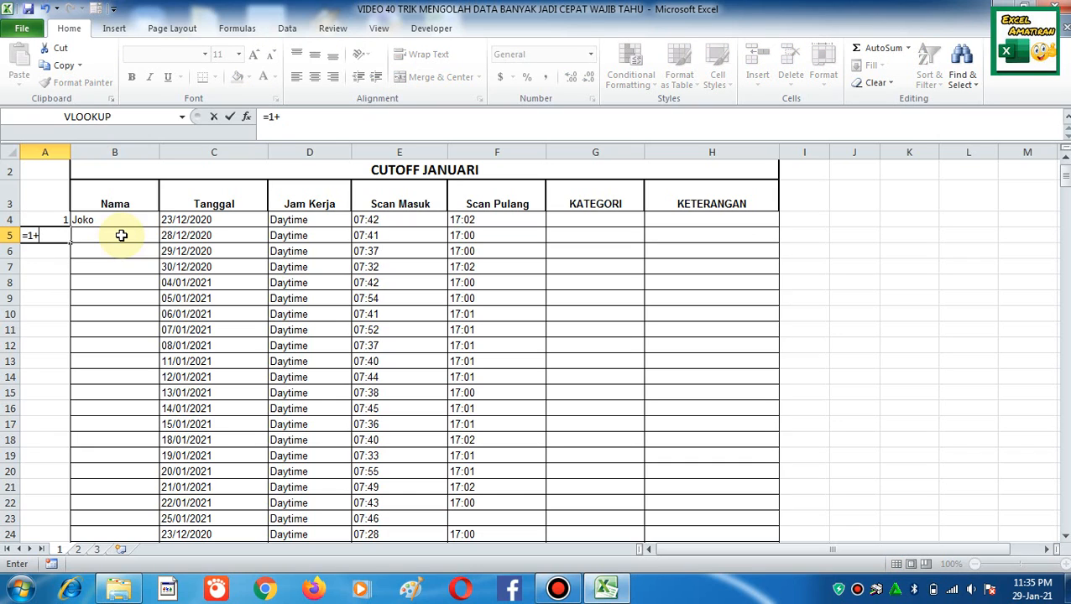
text(+)
key(Up)
key(Return)
key(Up)
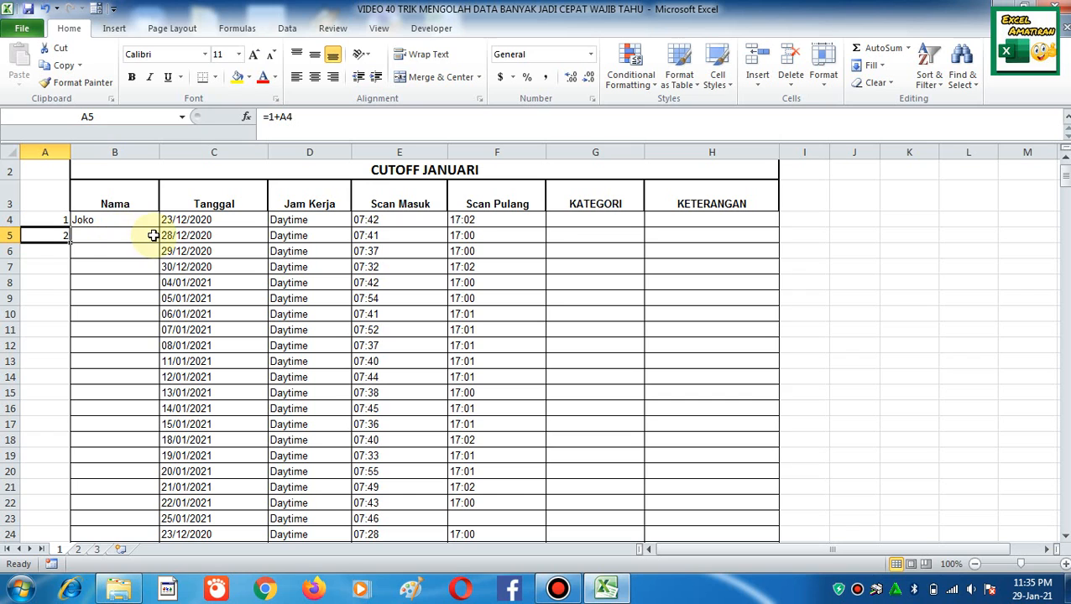
double_click(70, 245)
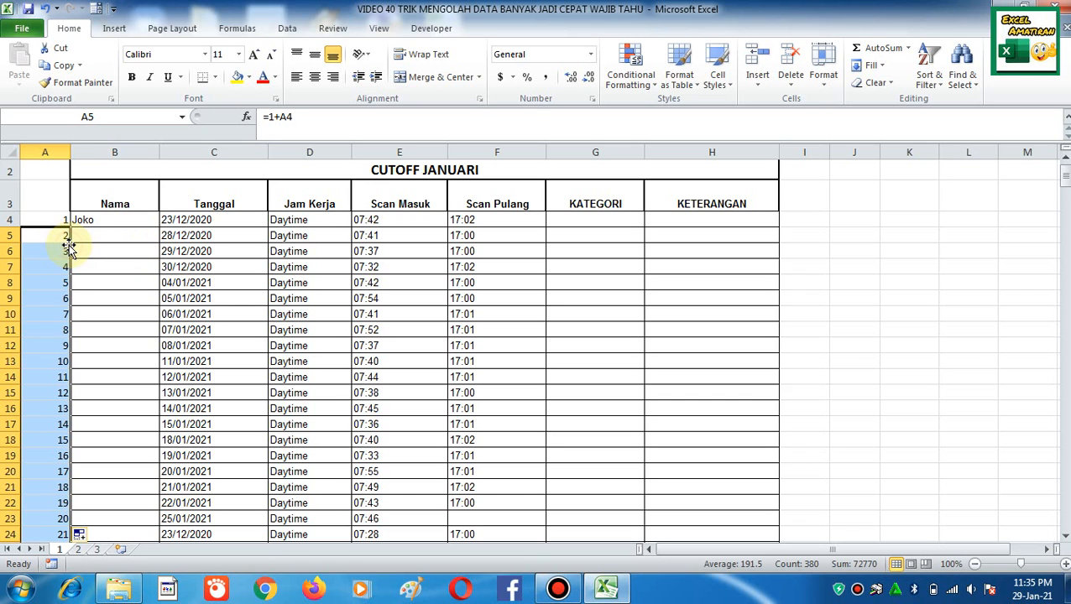
Step: Examine where the numbering in column A ends against the table's last record
key(ctrl+Down)
key(Down)
key(Down)
key(Down)
key(Up)
key(Up)
key(Up)
key(Up)
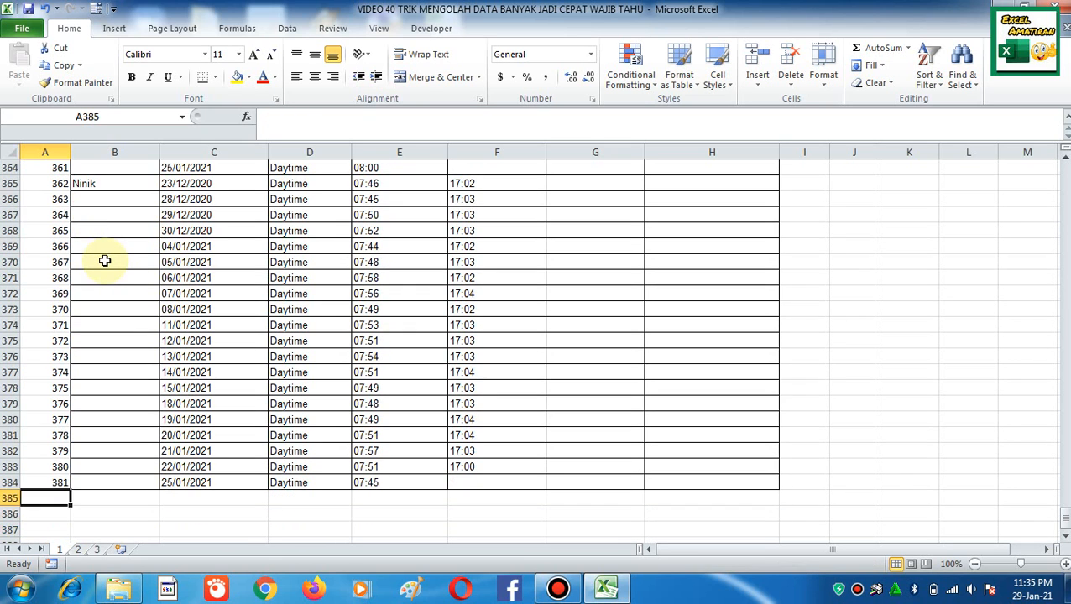
Step: Clear the numbering formulas from A5 down to A384, keeping the starting number in A4
key(ctrl+Up)
key(ctrl+Up)
key(Down)
key(Down)
key(Down)
key(Down)
key(ctrl+shift+Down)
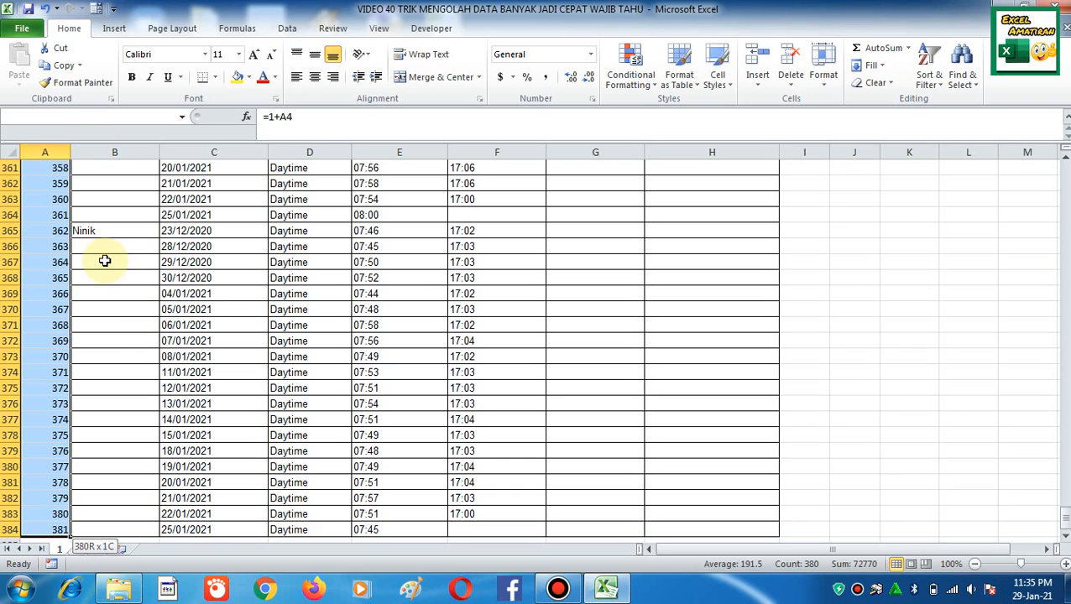
key(Delete)
key(Up)
key(Down)
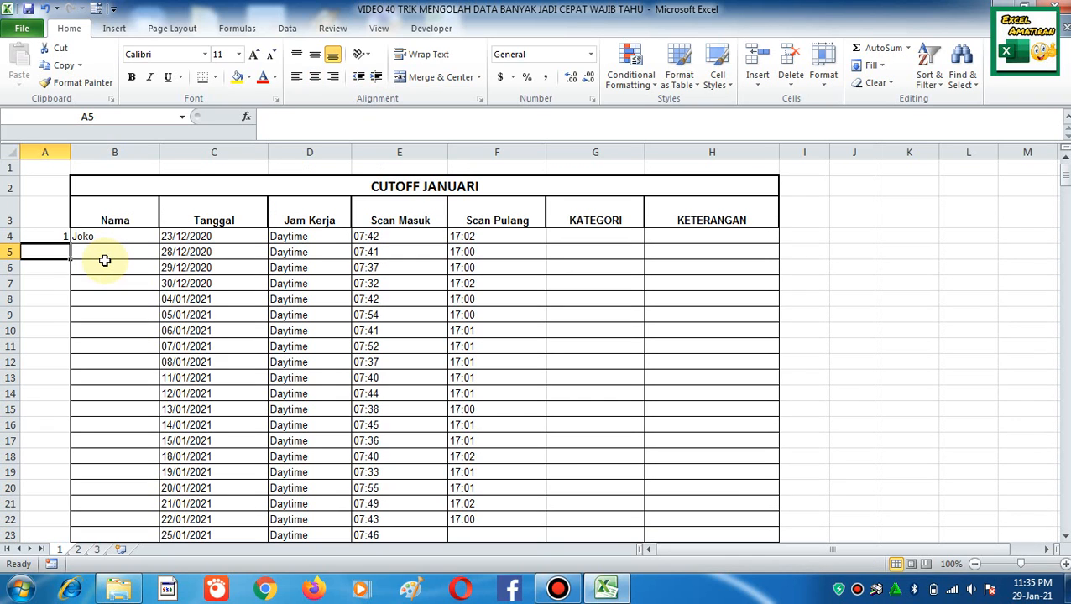
Step: Enter the formula =1+A4 in A5 again and fill it down column A to the table's last row
text(=A4+1)
key(Return)
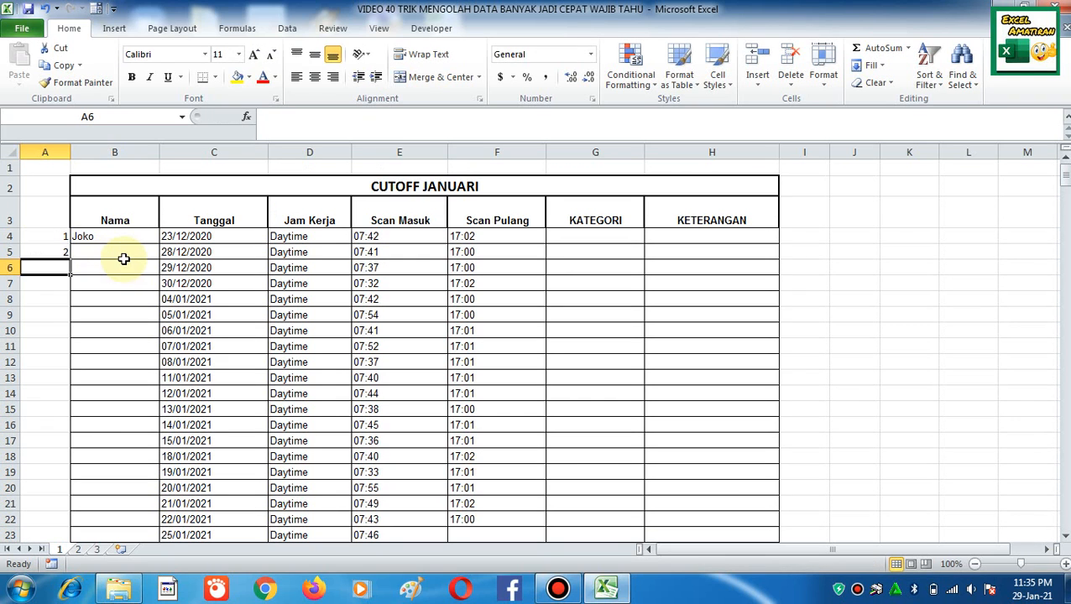
click(65, 251)
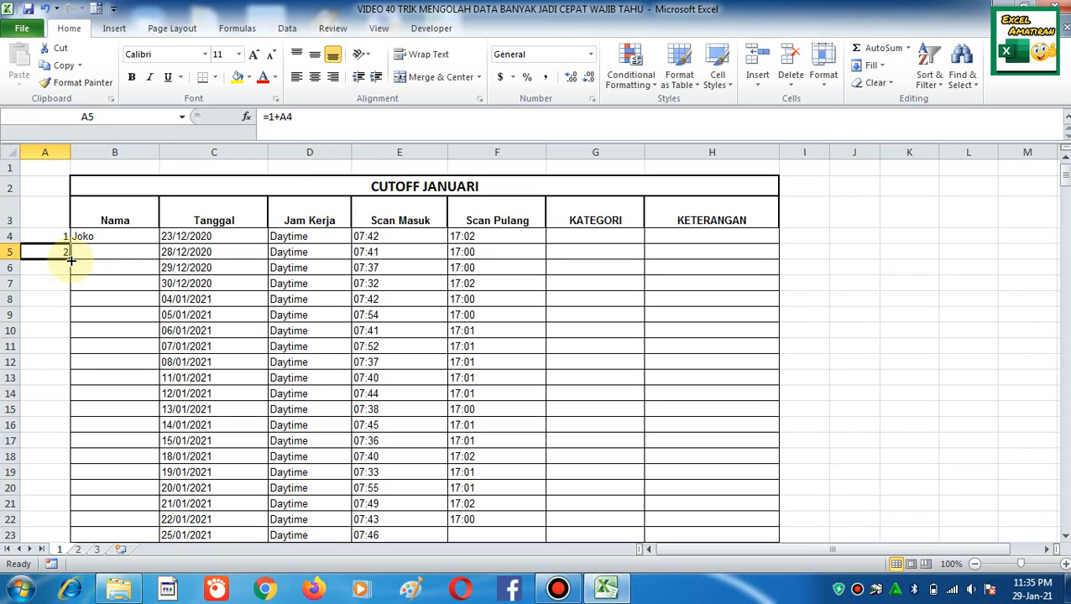
double_click(70, 259)
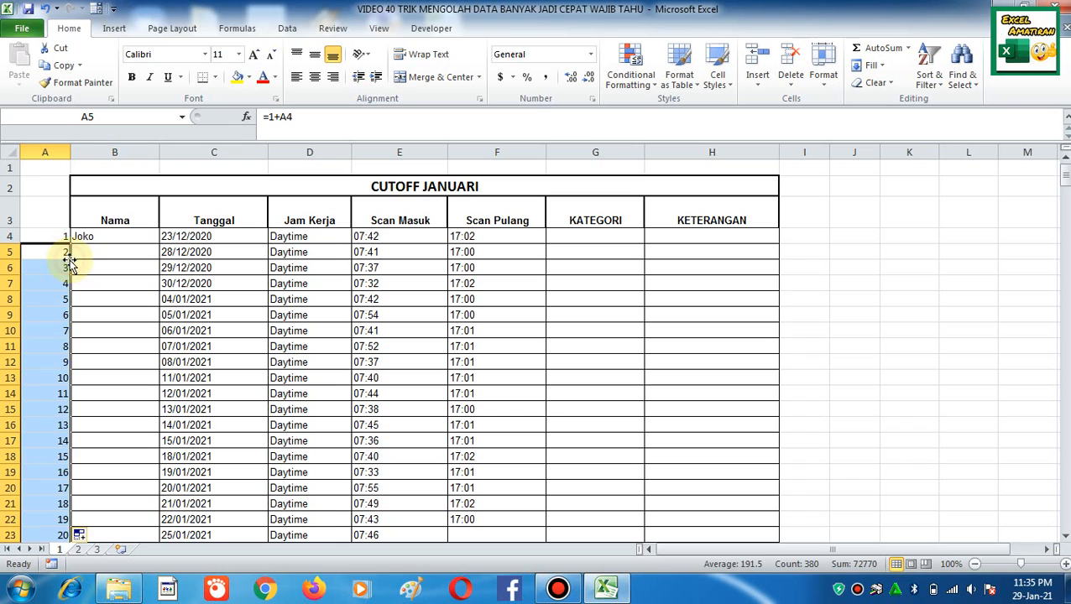
Step: Inspect the refilled numbering formulas in the last rows of column A
key(ctrl+Down)
key(Down)
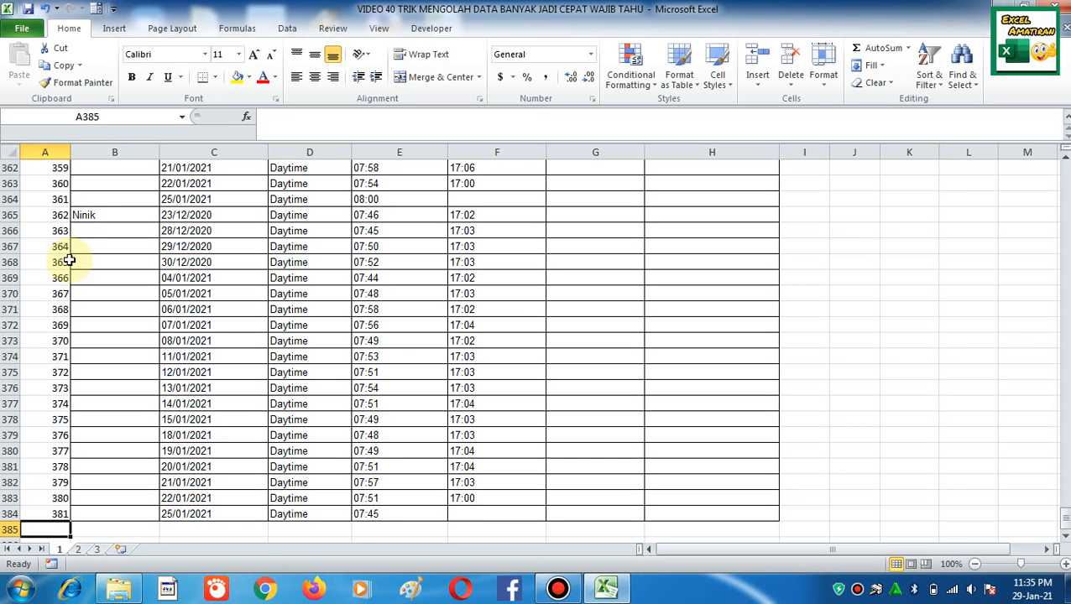
key(Up)
key(Up)
key(Up)
key(Up)
key(Up)
key(Up)
key(Up)
key(Up)
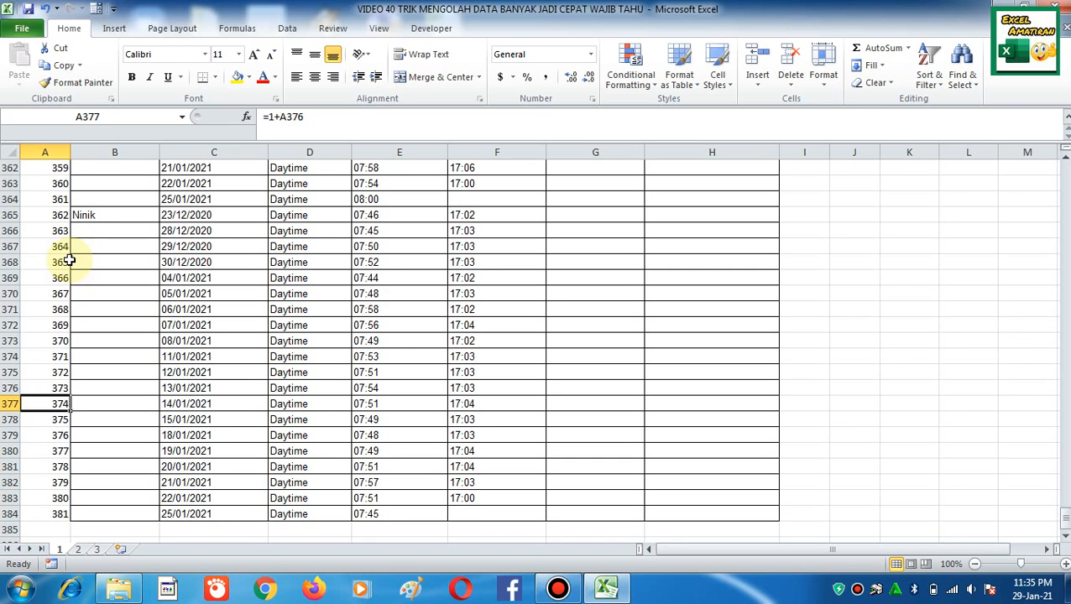
Step: Convert the row numbers in A4:A384 to fixed values by copying them and pasting only Values over themselves
key(ctrl+Home)
key(ctrl+Down)
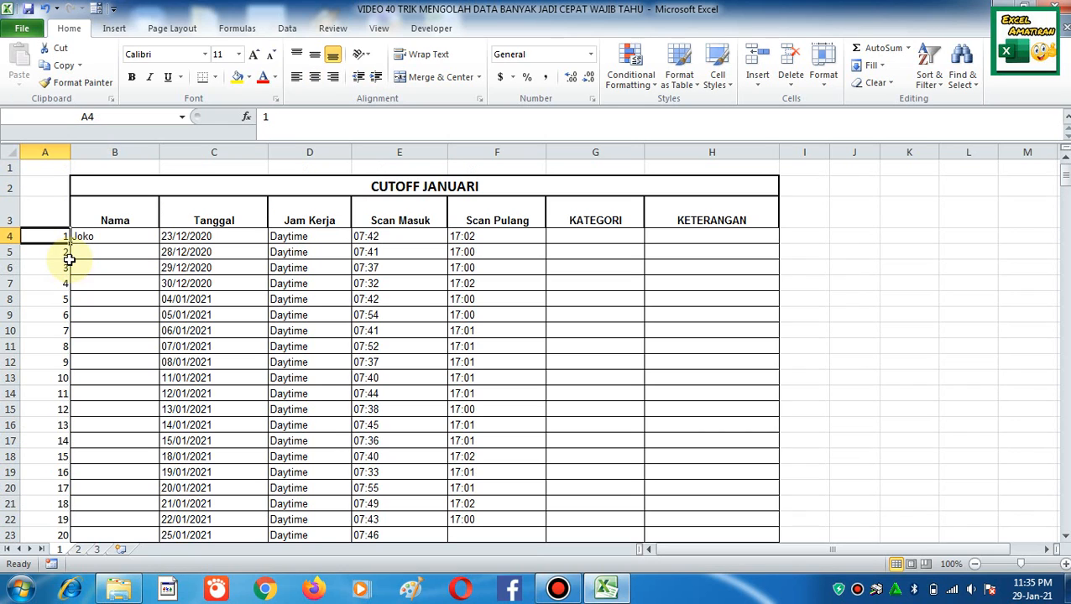
key(ctrl+shift+Down)
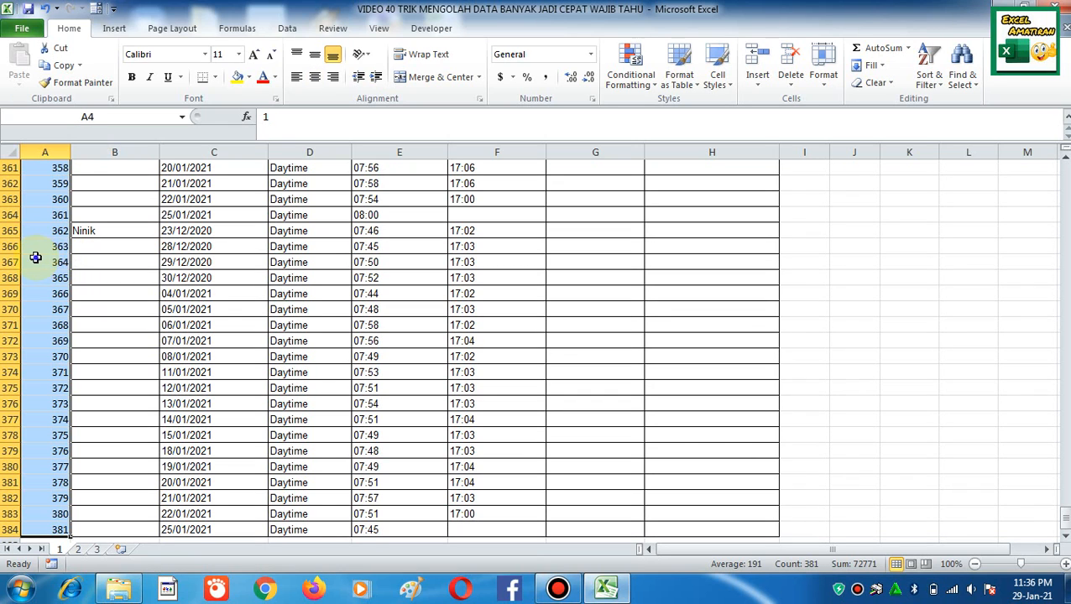
right_click(37, 258)
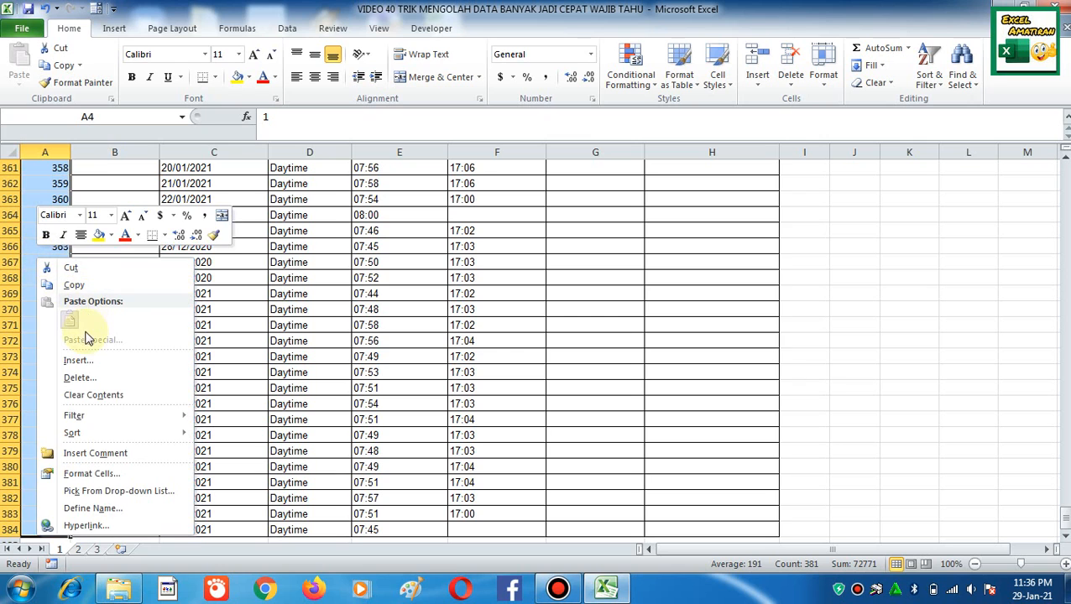
click(74, 286)
key(ctrl+BackSpace)
right_click(52, 279)
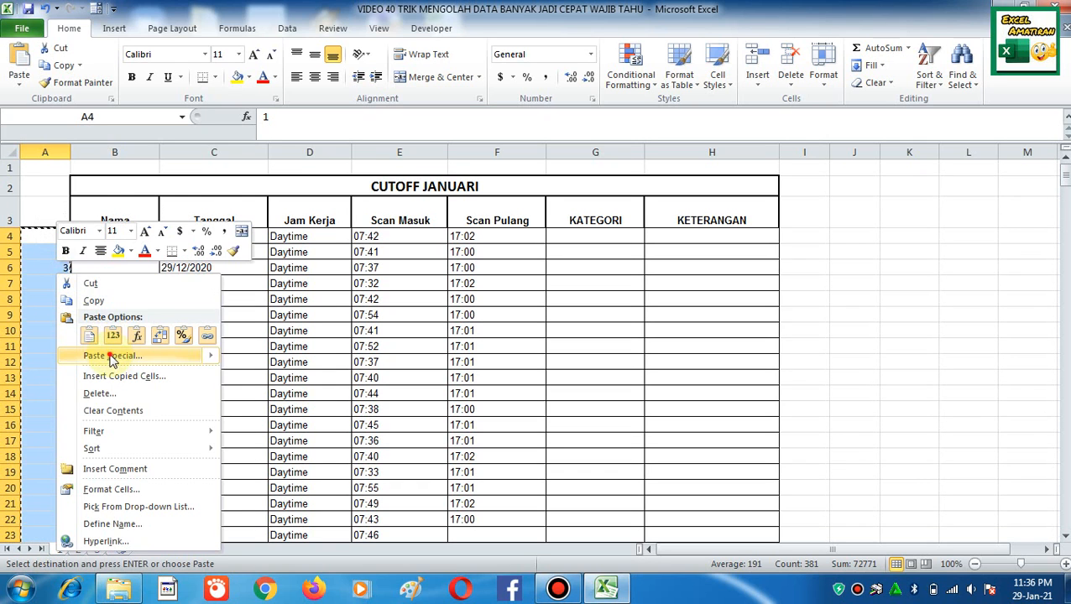
click(82, 356)
click(37, 295)
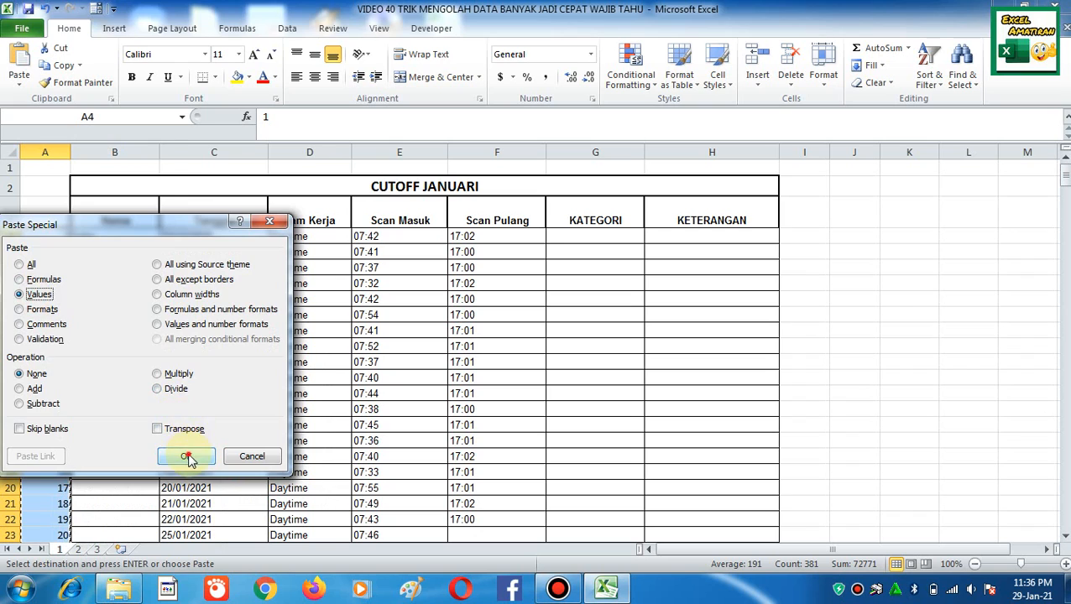
click(186, 456)
key(Escape)
key(Up)
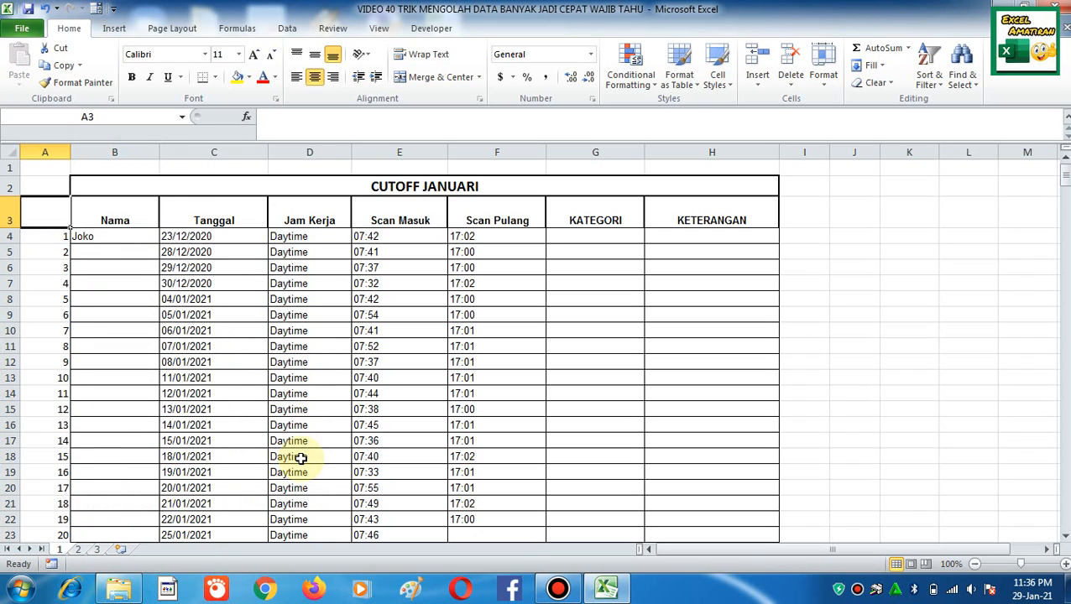
Step: Check the content of the first few pasted row numbers in column A
key(Down)
key(Down)
key(Down)
key(Down)
key(Up)
key(Up)
key(Up)
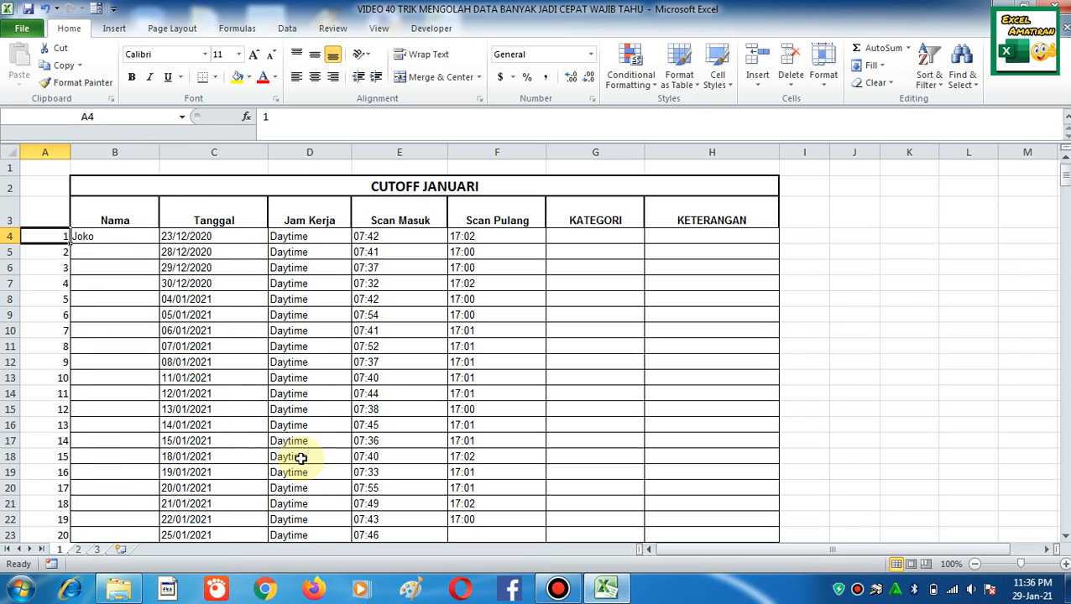
Step: Look over the first name and the blank cells directly below it in the Nama column
key(Right)
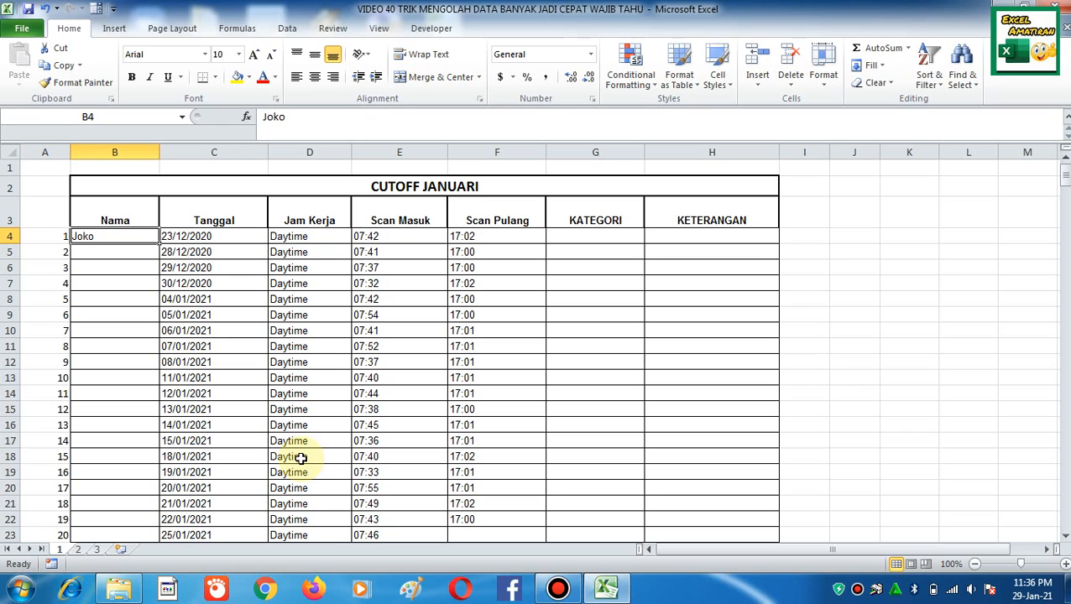
key(Down)
key(Down)
key(Down)
key(Down)
key(Down)
key(Up)
key(Up)
key(Up)
key(Up)
key(Up)
Step: Sort the records in A4:H384, treated as having no headers, by Column B on Values in A to Z order
key(Left)
key(shift+Right)
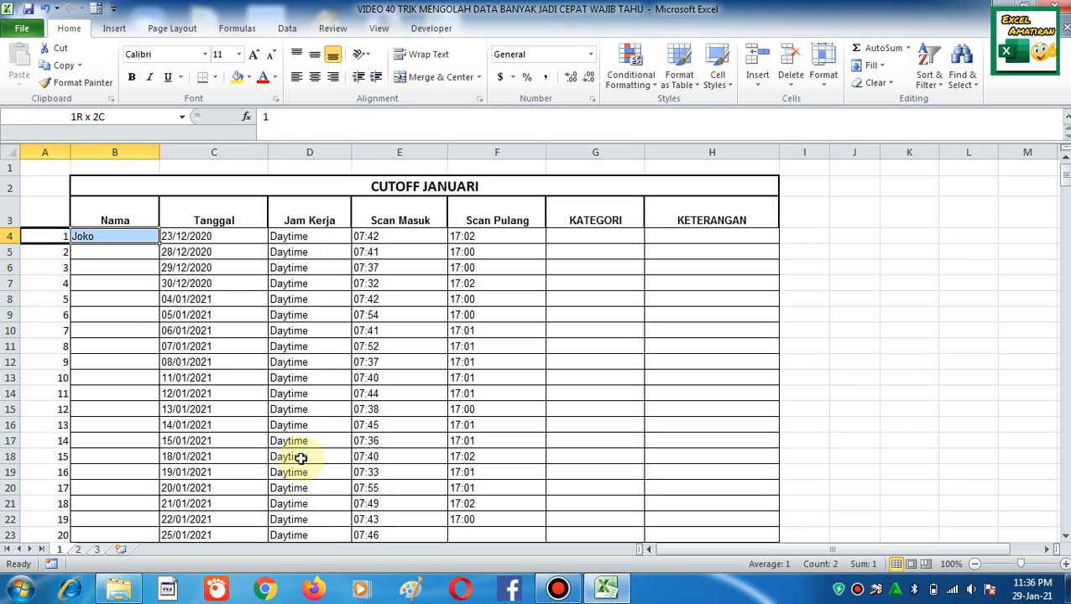
key(shift+Right)
key(shift+Right)
key(shift+Right)
key(shift+Right)
key(shift+Right)
key(shift+Right)
key(shift+Right)
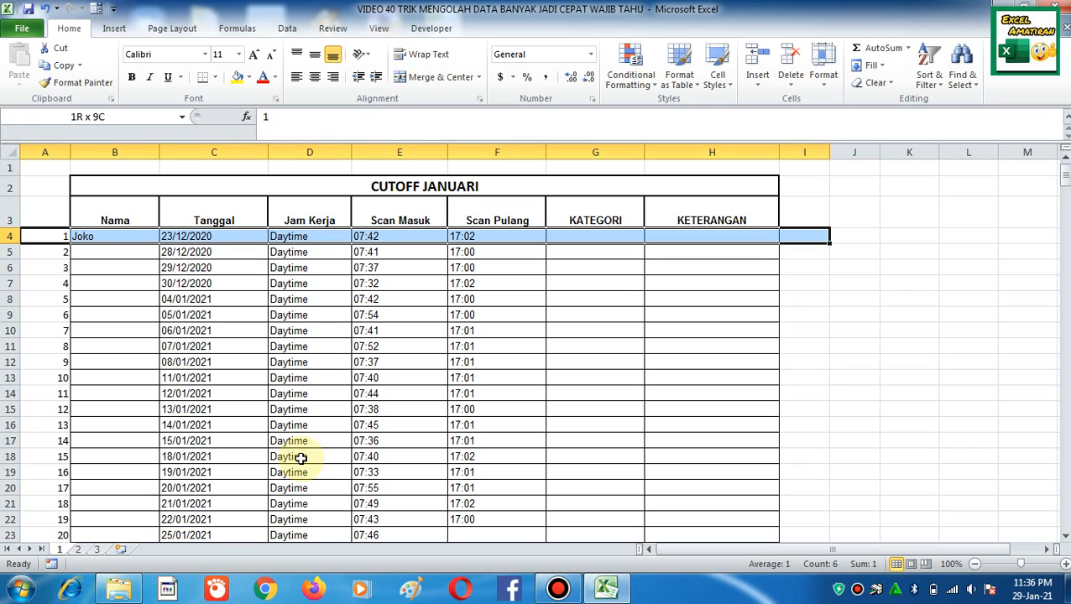
key(shift+Left)
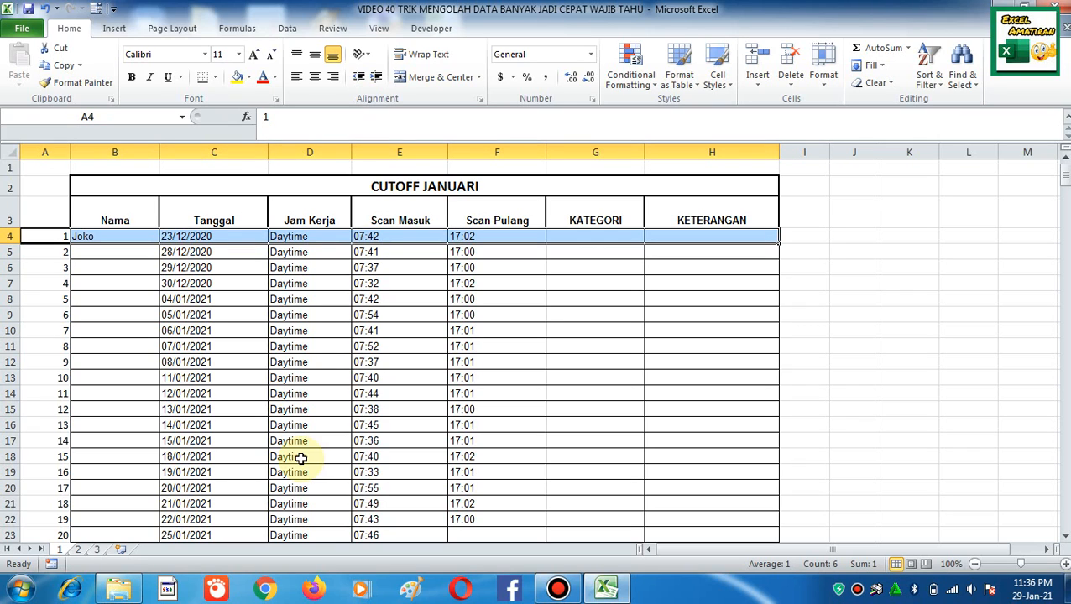
key(ctrl+shift+Down)
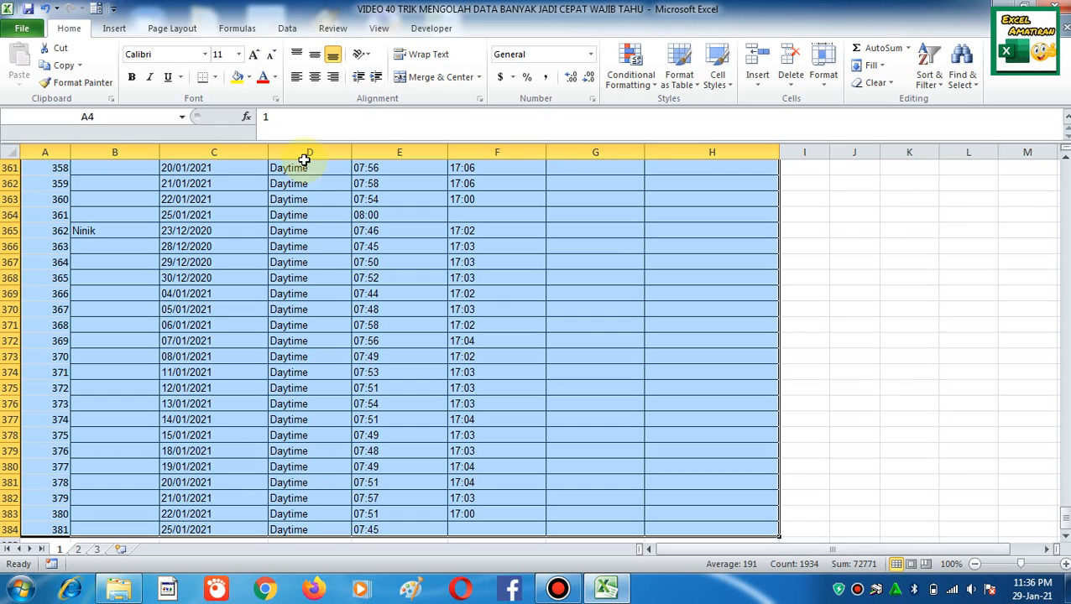
click(290, 31)
click(368, 67)
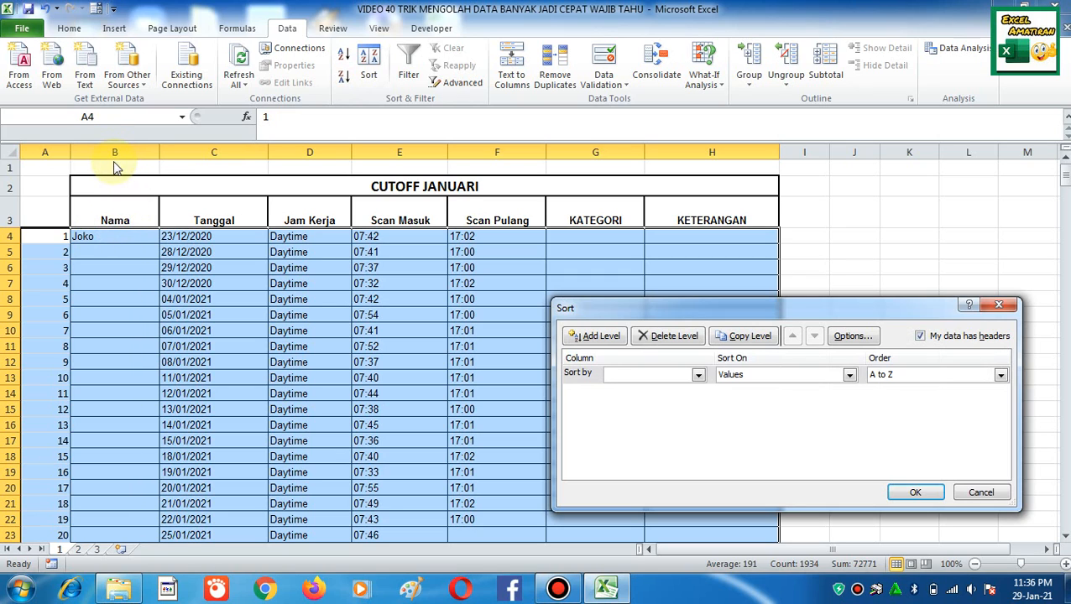
click(695, 374)
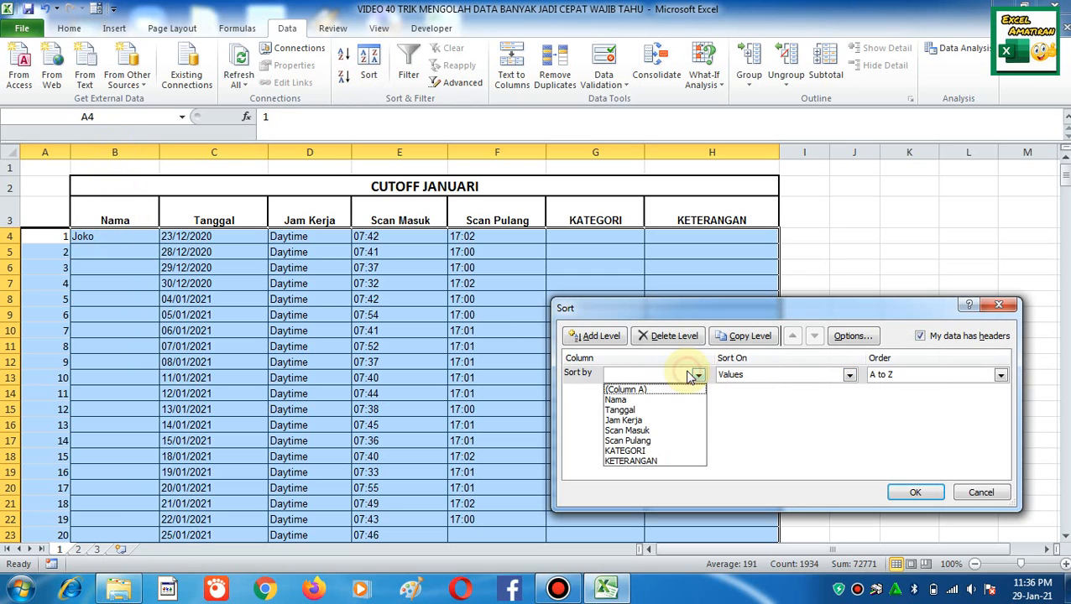
click(920, 338)
click(921, 337)
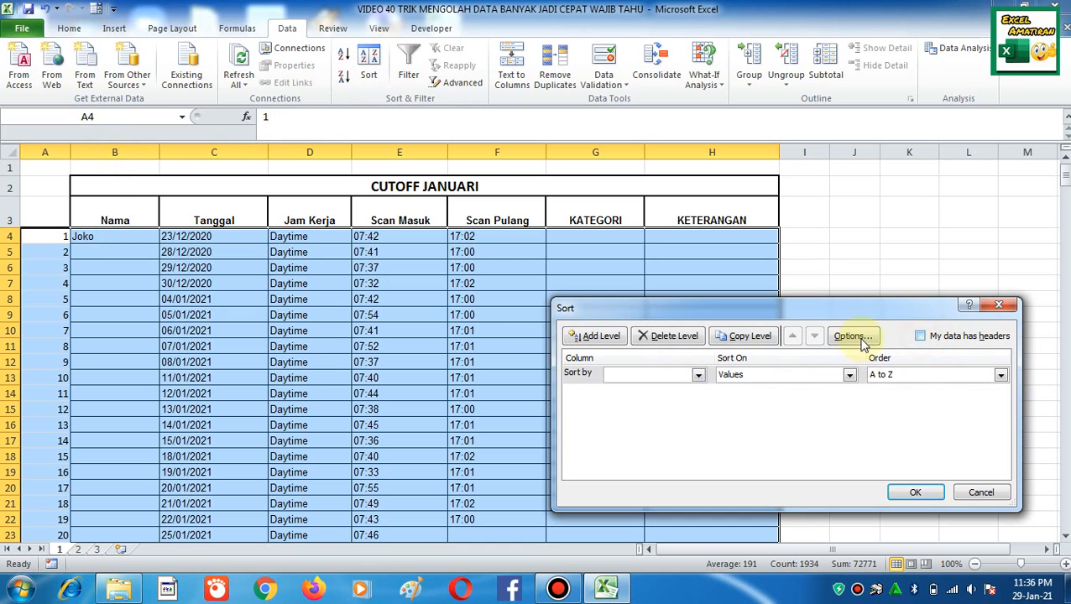
click(697, 374)
click(671, 399)
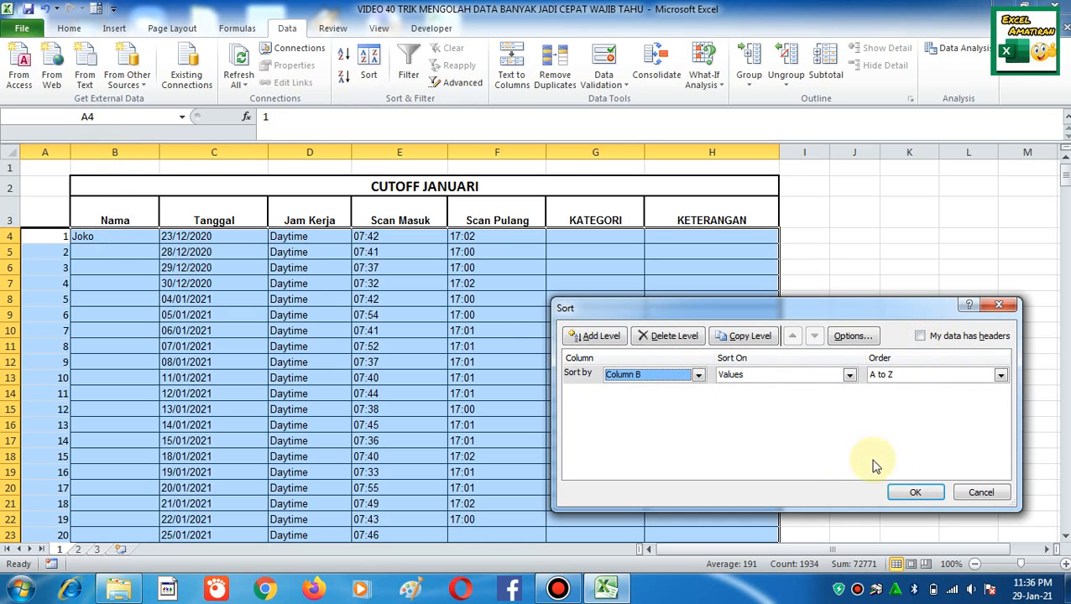
click(910, 491)
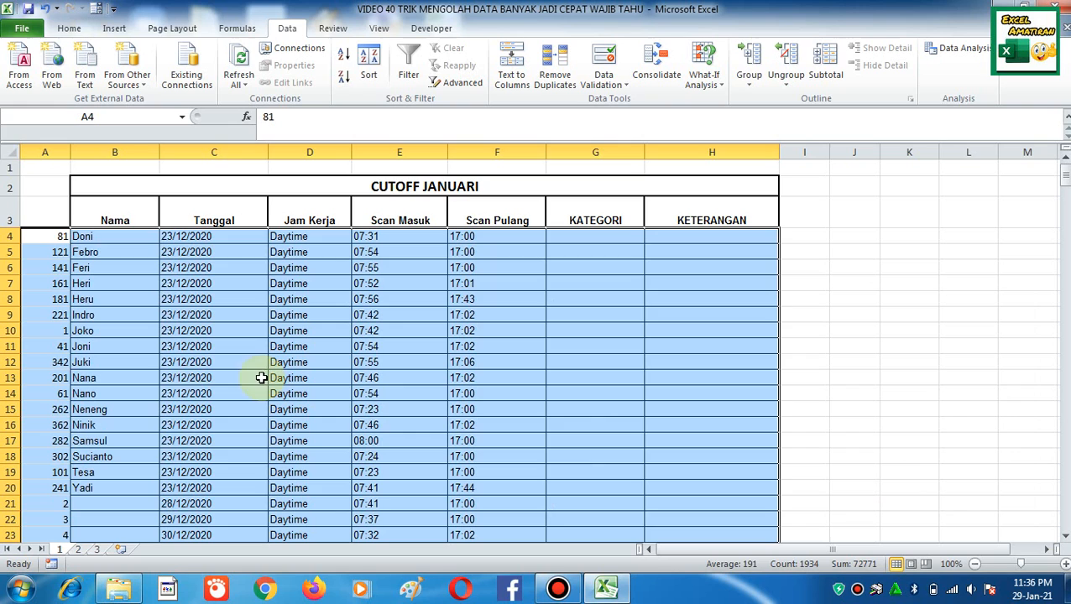
Step: Enter the formula =B20 in B21, the first blank Nama cell below the sorted names
click(138, 349)
scroll(142, 399, down, 4)
click(113, 293)
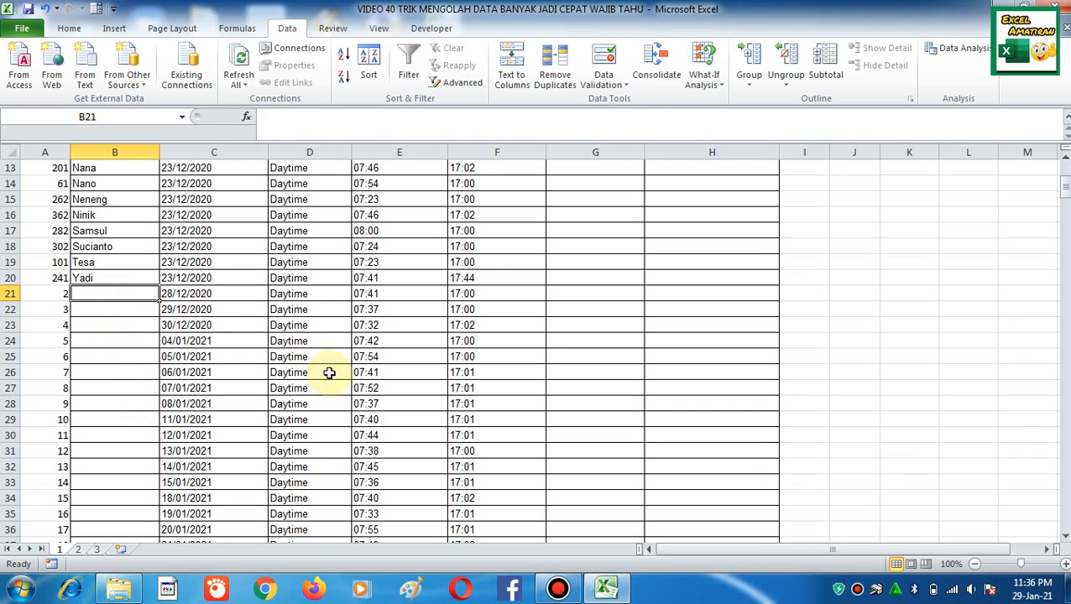
text(=)
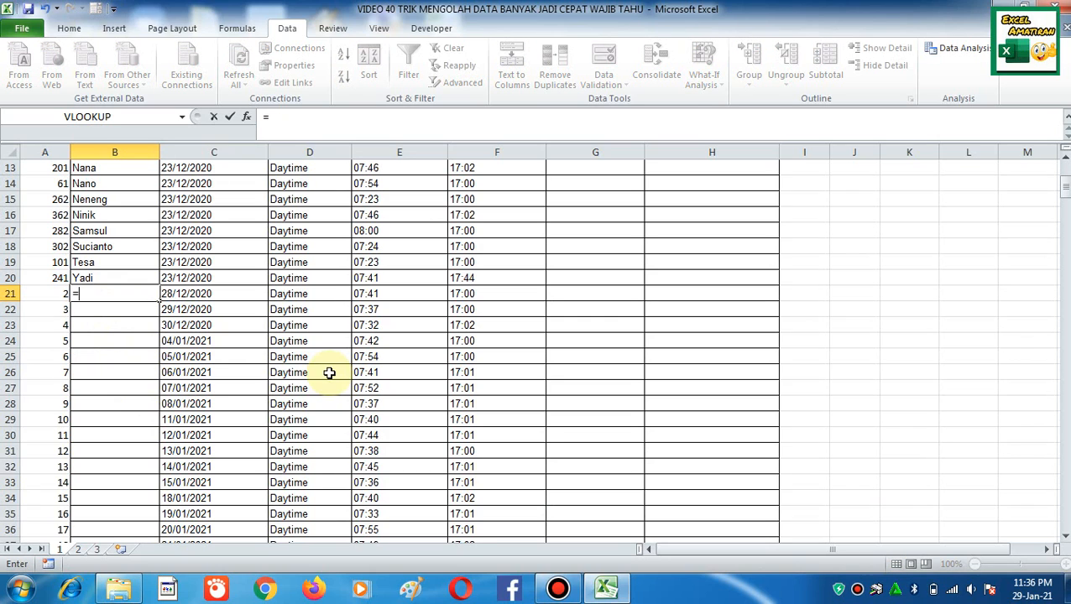
key(Up)
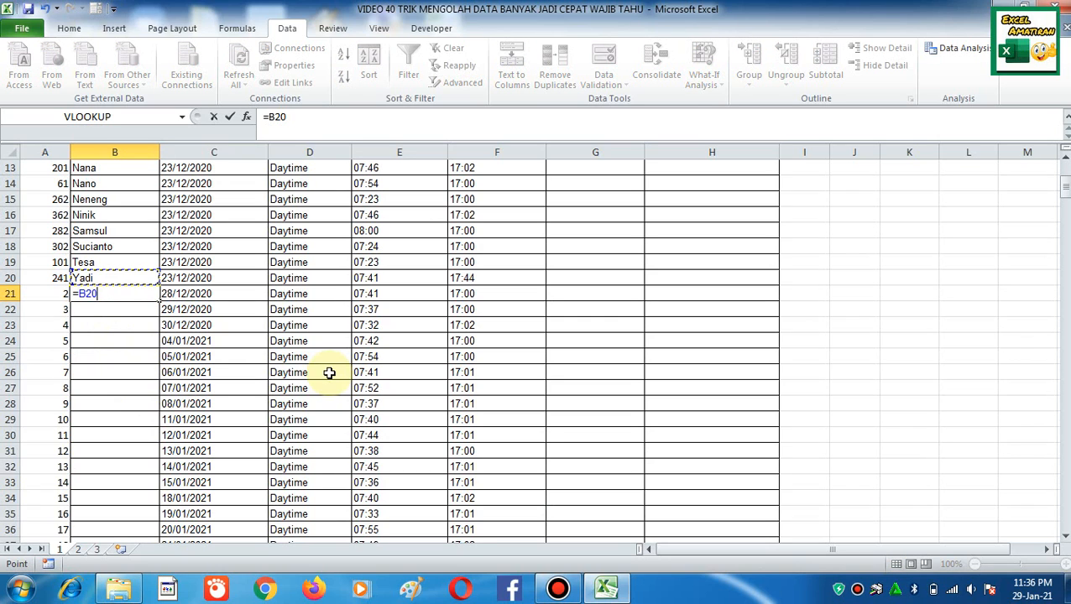
key(Return)
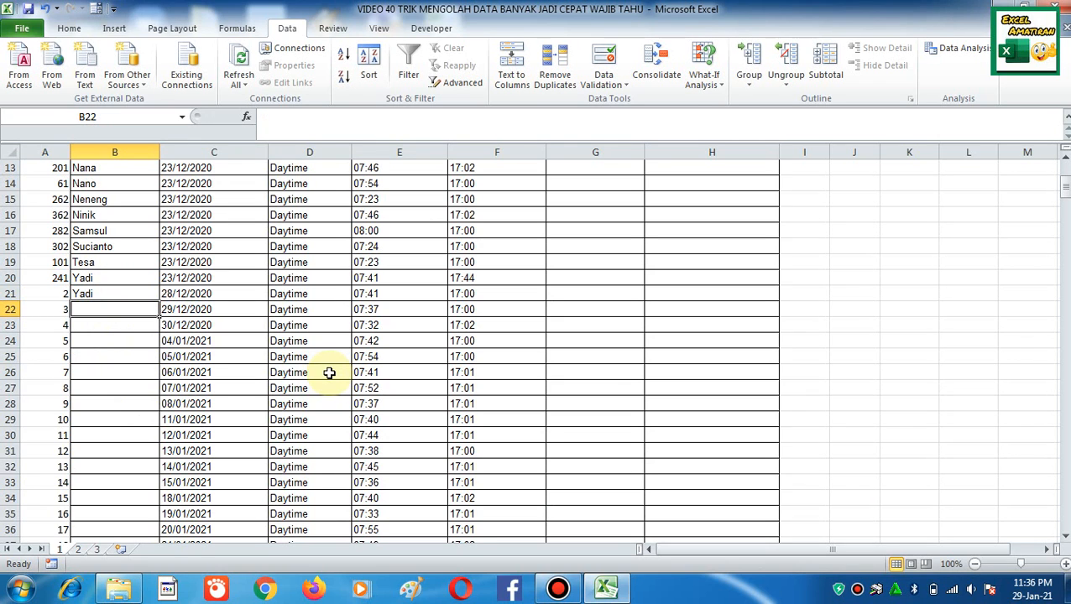
Step: Enter 1 as an end marker in B384, the Nama cell of the last record
key(Left)
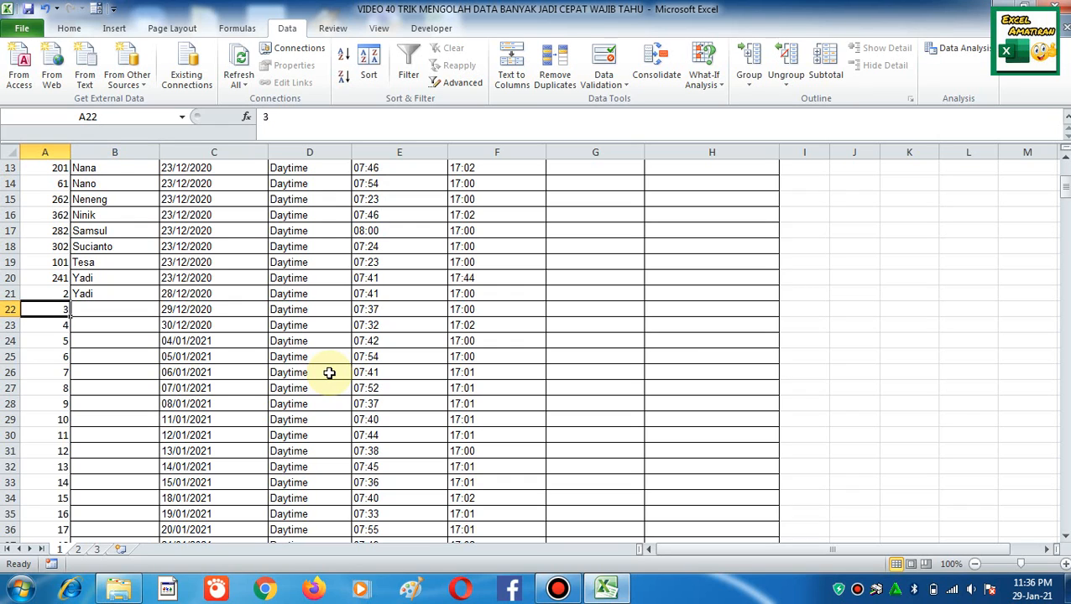
key(ctrl+Down)
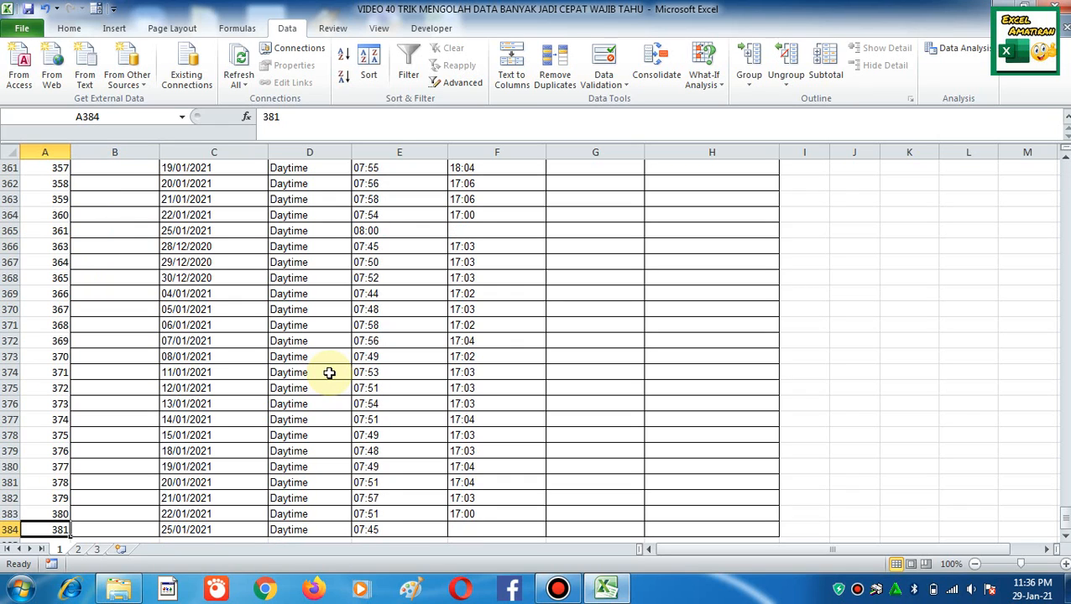
key(Right)
text(1)
key(Up)
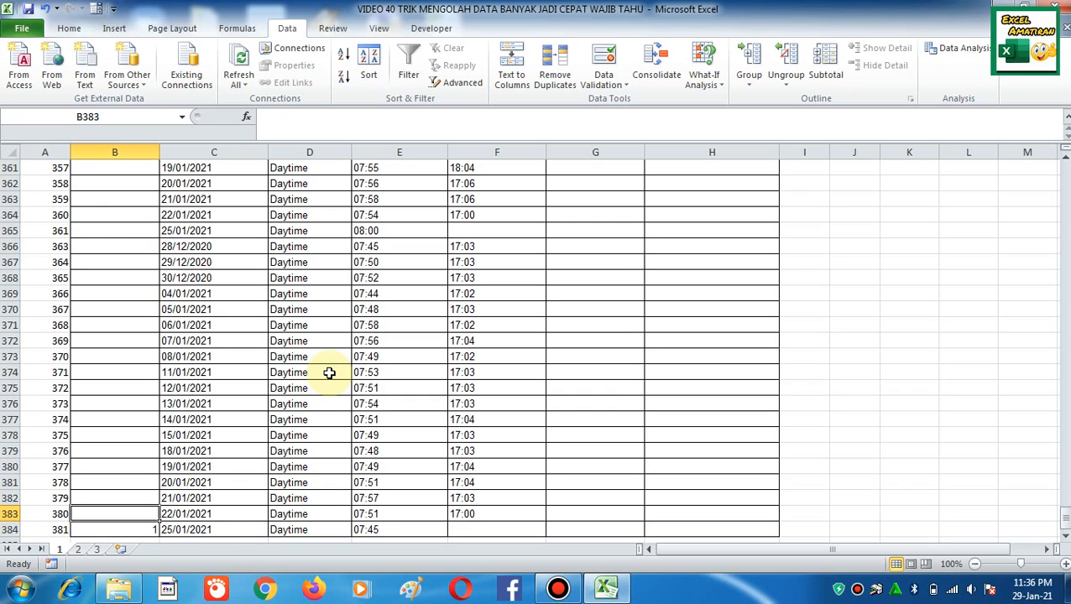
key(Down)
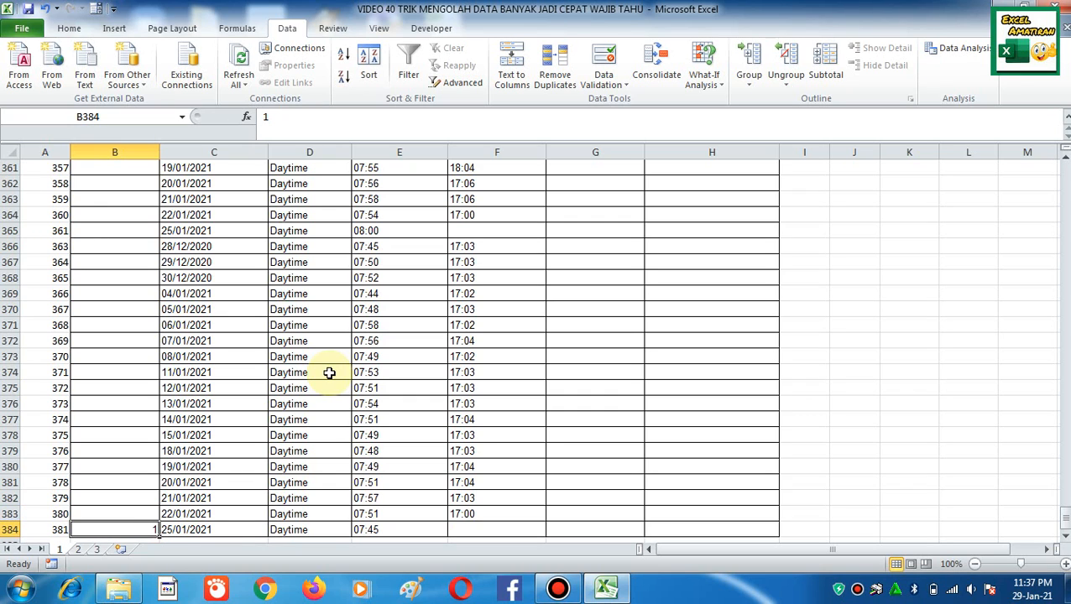
Step: Check the formula in B21 and its reference to the name in the cell above
key(ctrl+Up)
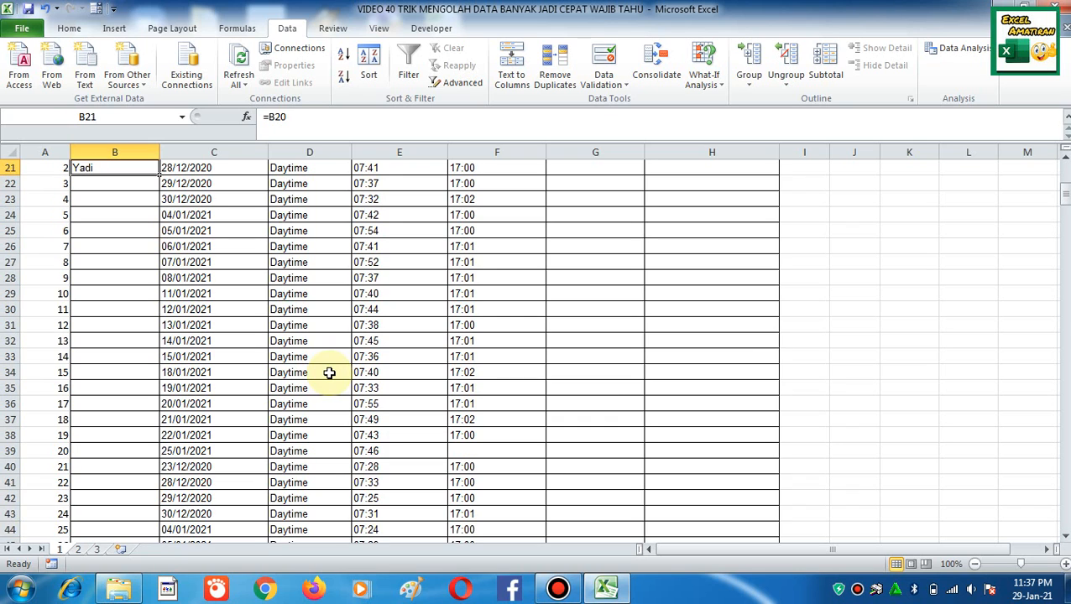
key(Up)
key(Up)
key(Down)
key(Down)
key(Up)
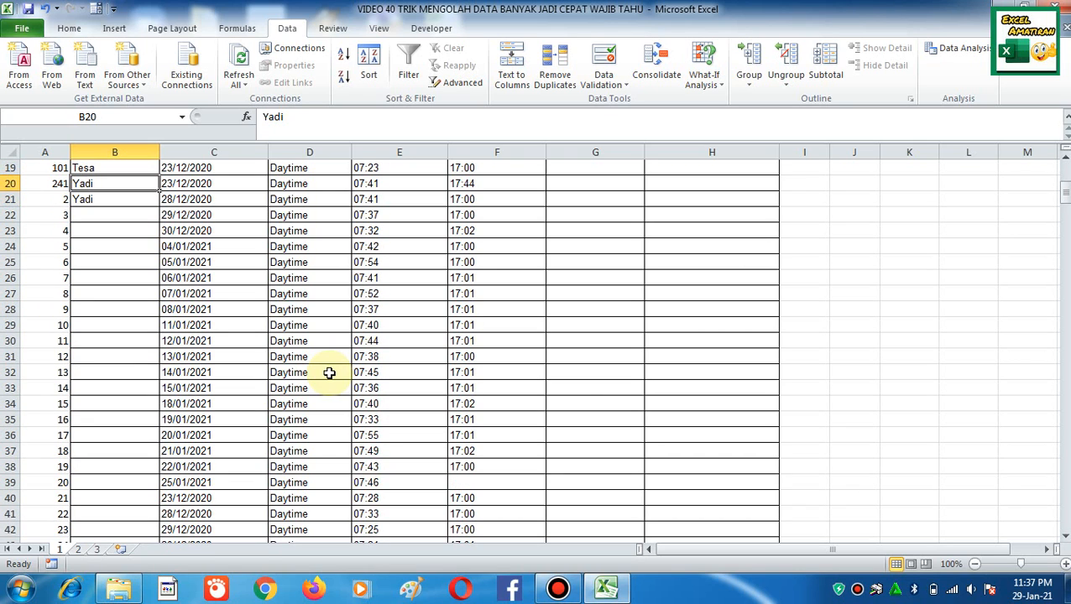
key(Down)
double_click(113, 201)
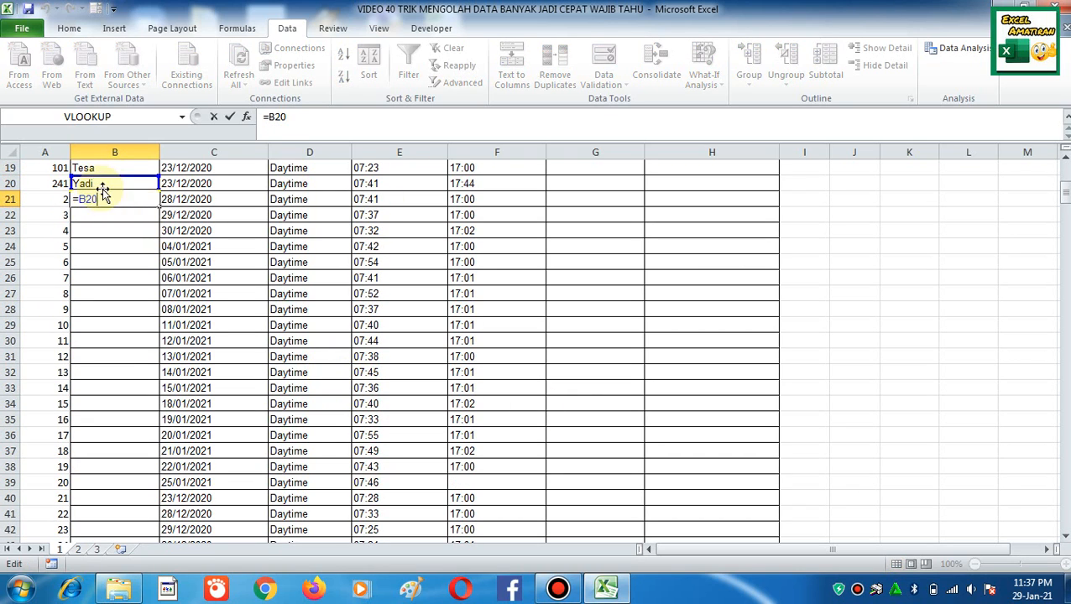
key(Escape)
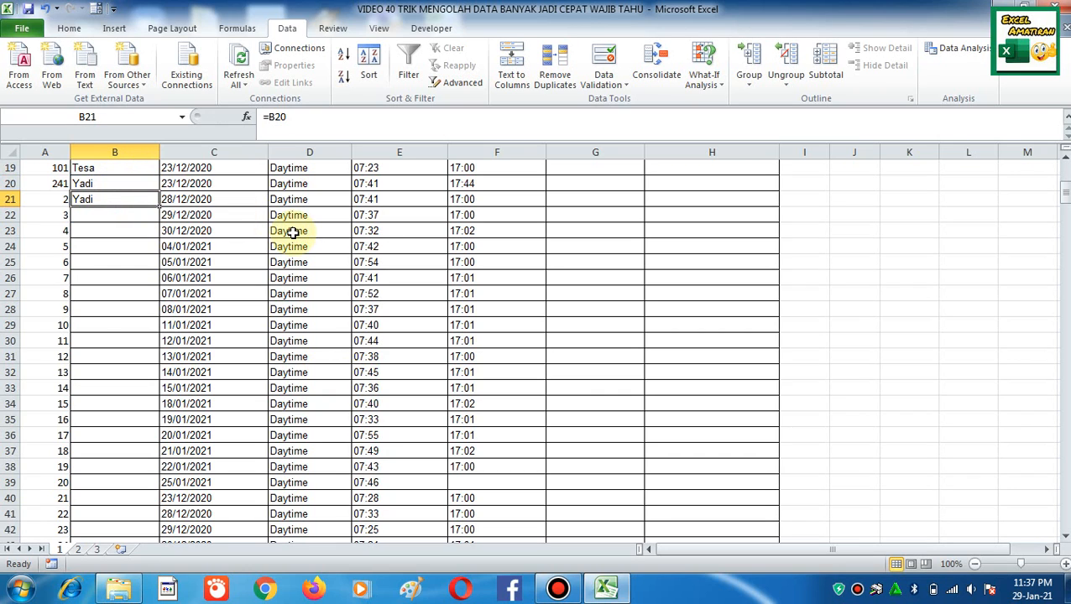
Step: Copy the formula from B21 down the Nama column through B384
key(ctrl+c)
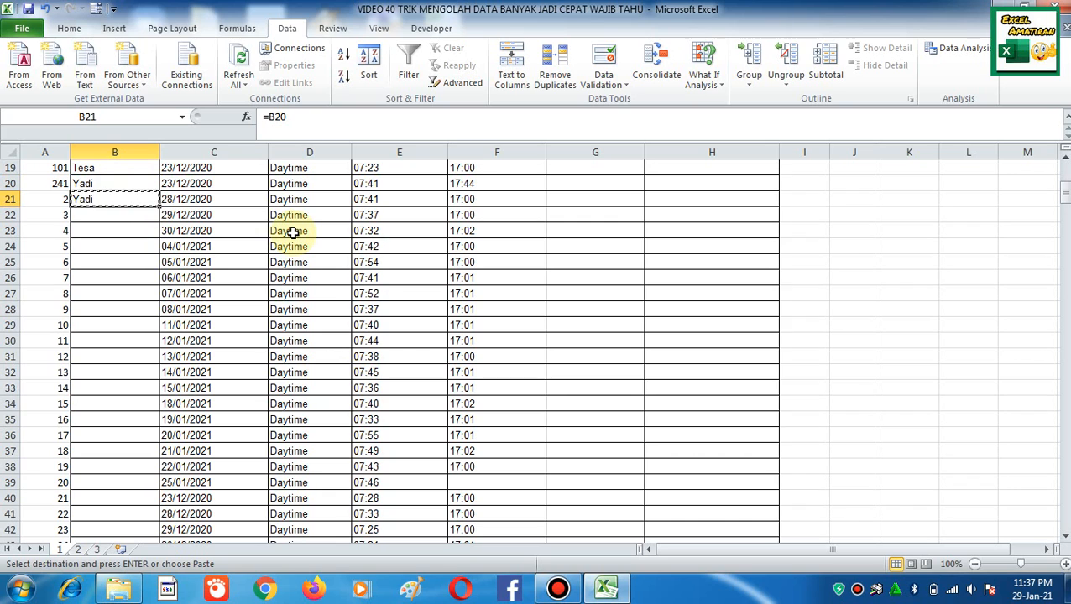
key(ctrl+shift+Down)
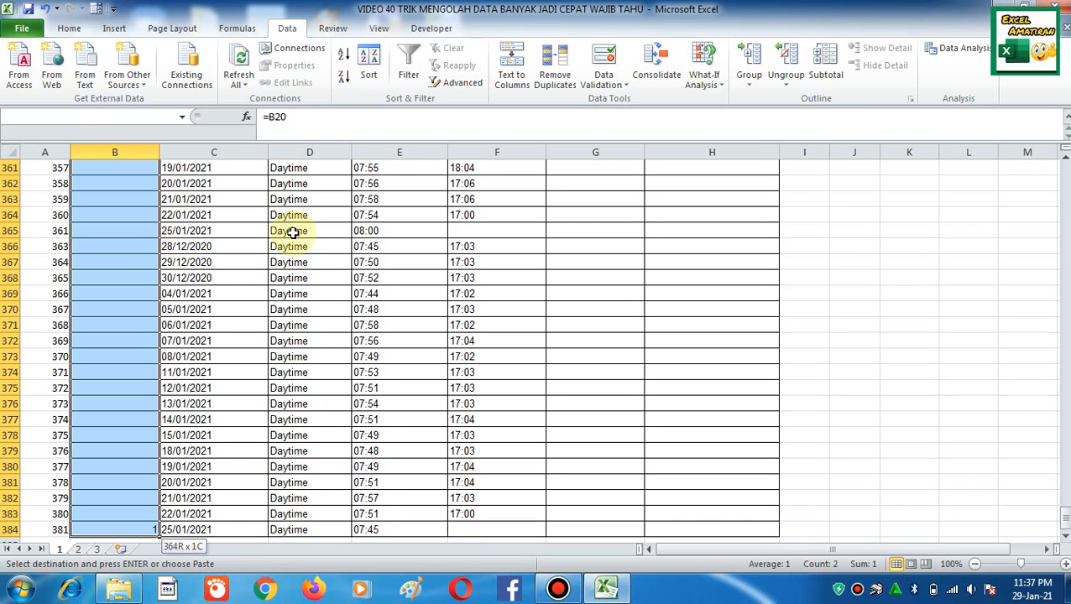
key(Return)
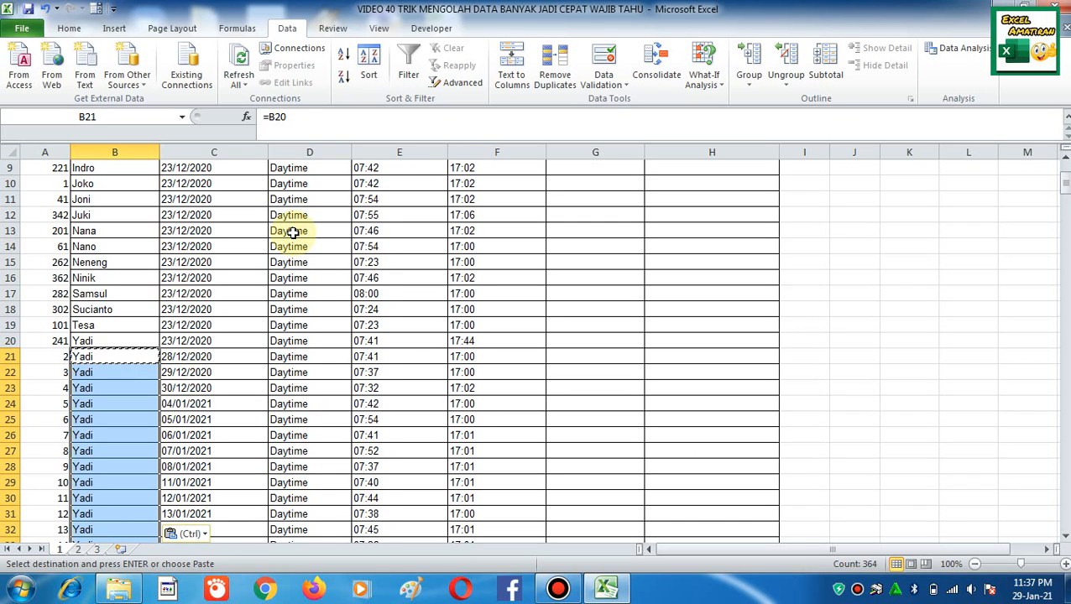
Step: Inspect the copied formulas in the Nama cells just below row 20
key(Down)
key(Down)
key(Down)
key(Down)
key(Down)
key(Up)
key(Up)
key(Up)
key(Up)
key(Up)
key(Up)
key(Up)
key(Up)
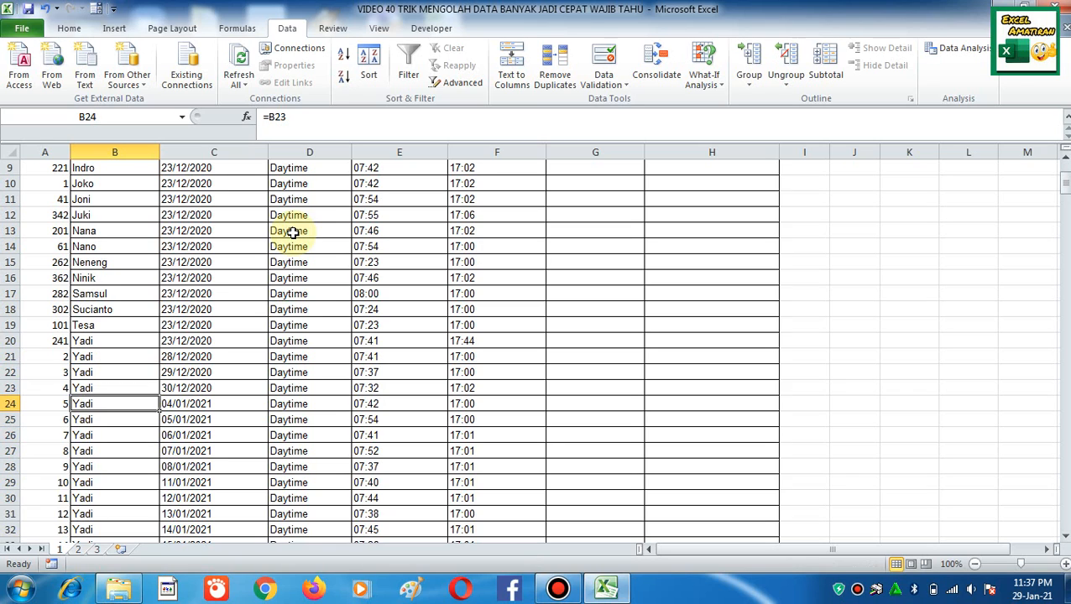
key(Down)
key(Down)
key(Down)
key(Down)
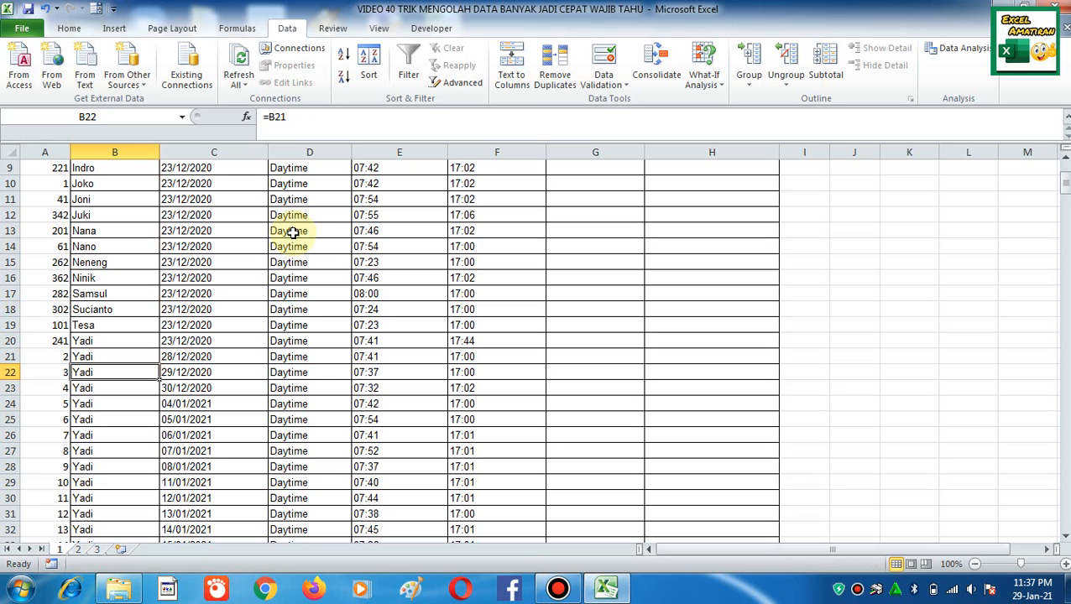
key(Up)
key(Up)
Step: Sort the records in A4:H384, treated as having no headers, by Column A on Values from Smallest to Largest
key(Left)
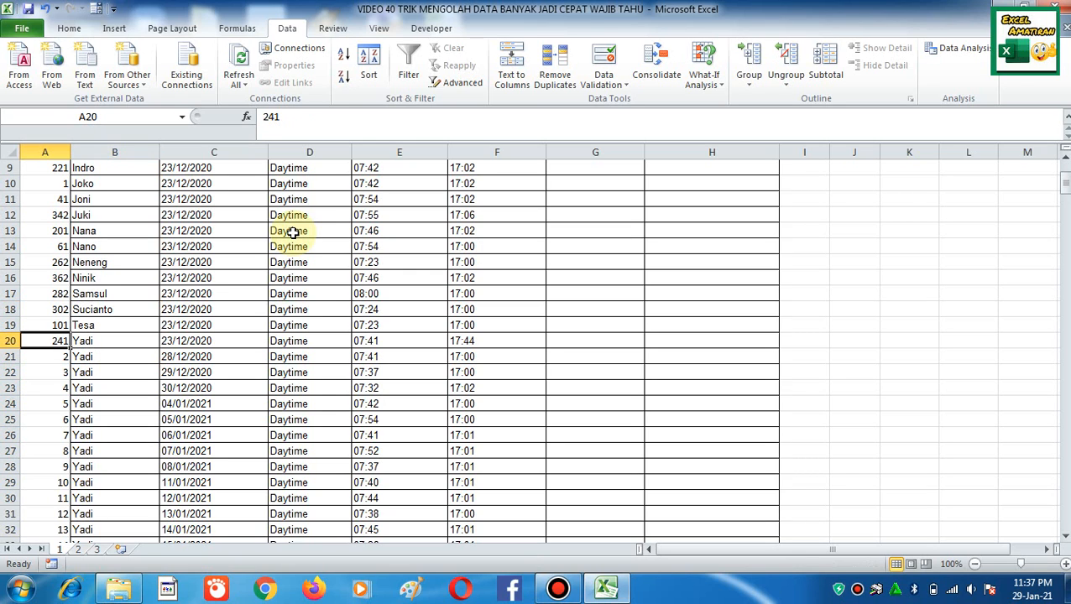
key(Up)
key(Up)
key(Up)
key(Up)
key(Up)
key(Up)
key(Up)
key(Up)
key(Up)
key(Up)
key(Up)
key(Up)
key(Up)
key(Up)
key(Up)
key(Up)
key(Up)
key(Up)
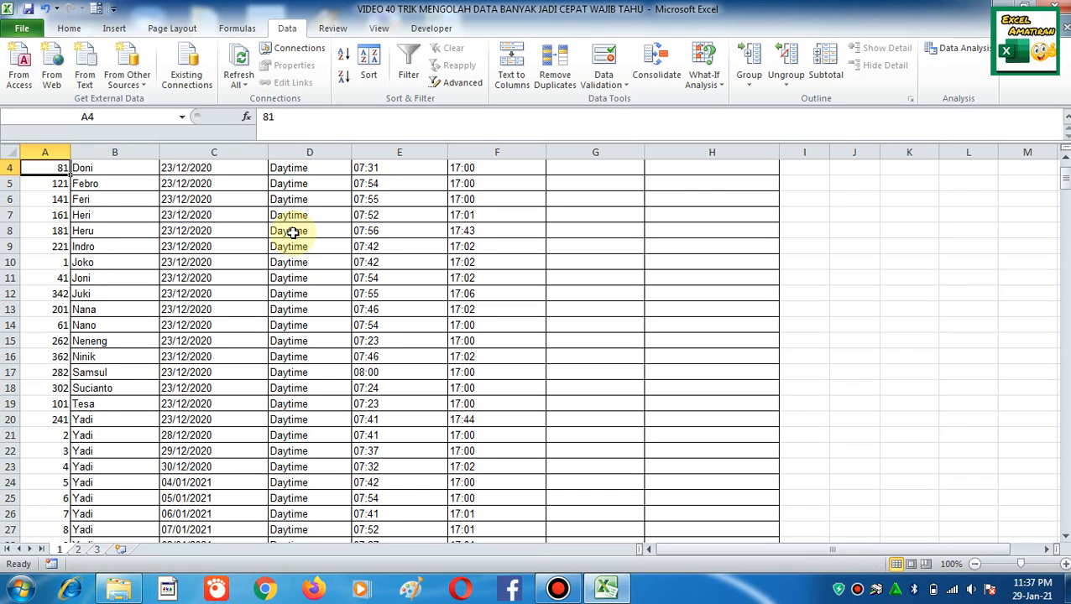
key(Down)
key(Down)
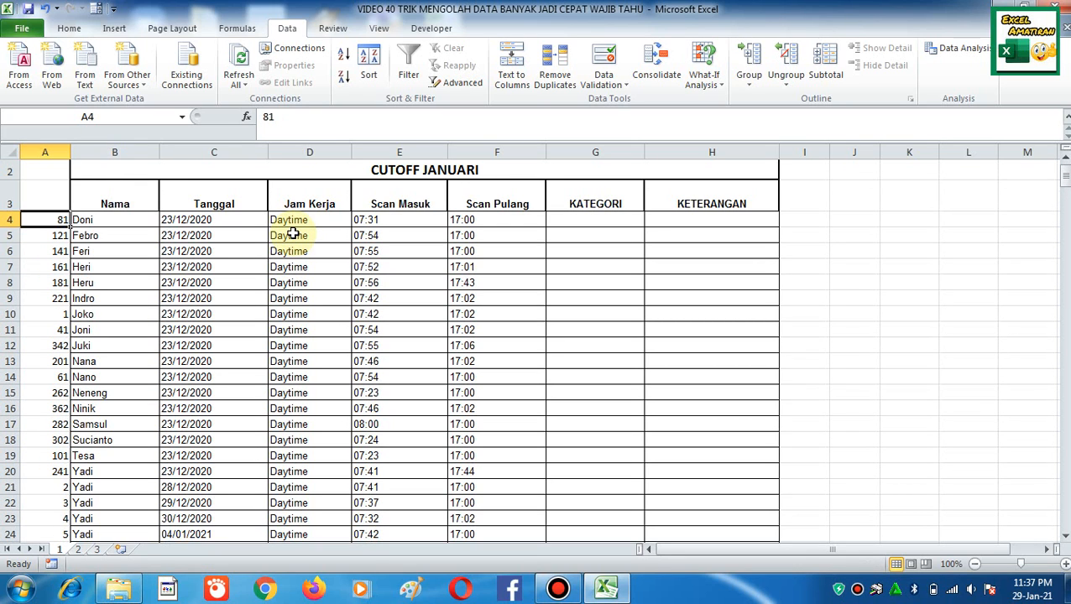
key(ctrl+shift+Down)
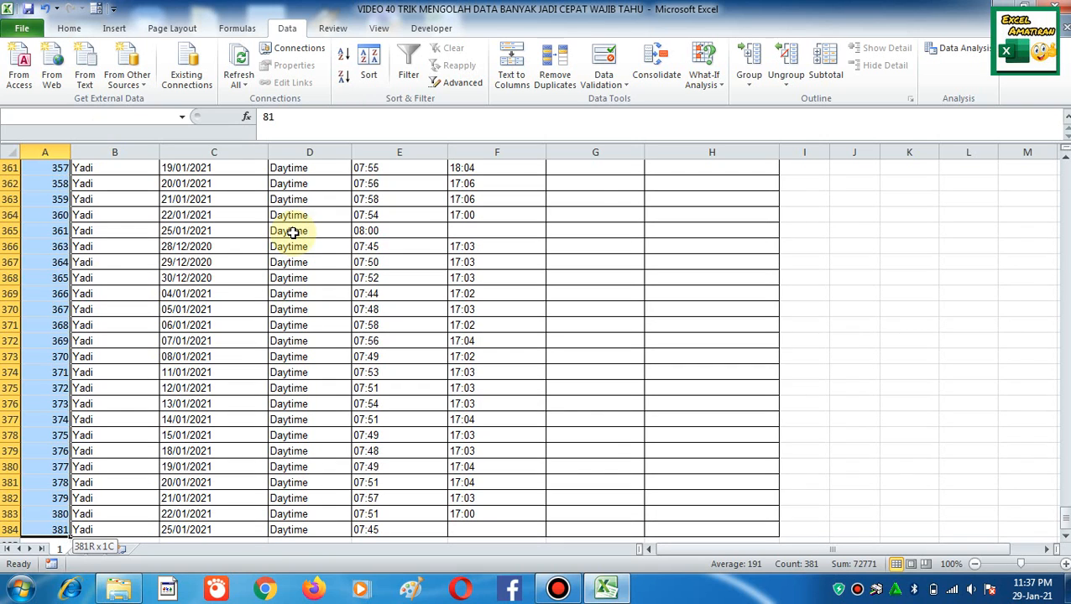
key(shift+Right)
key(shift+Right)
key(shift+Right)
key(shift+Right)
key(shift+Right)
key(shift+Right)
key(shift+Right)
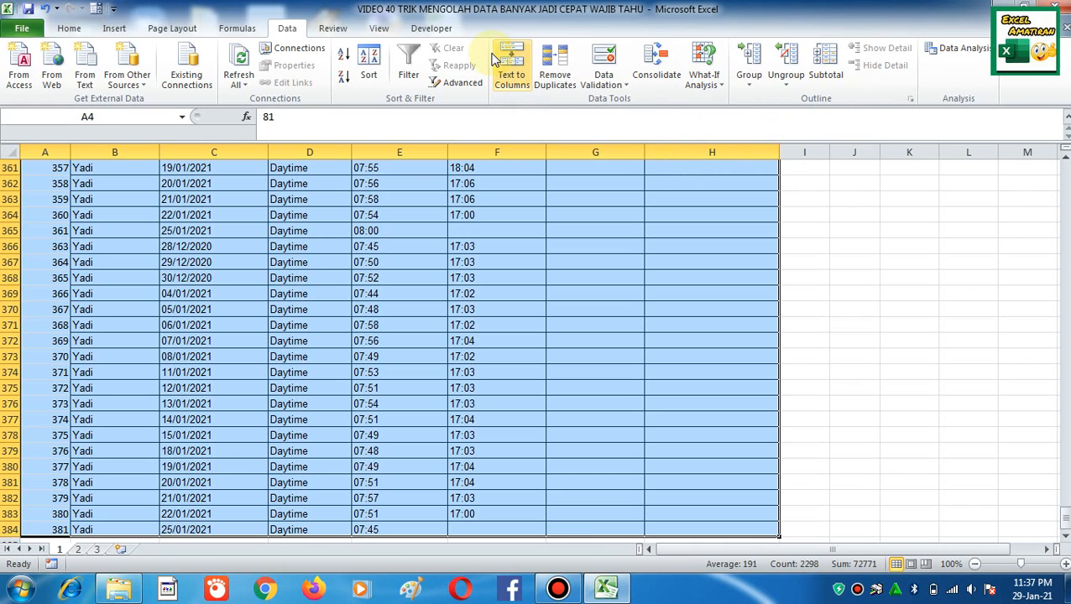
click(371, 63)
click(697, 374)
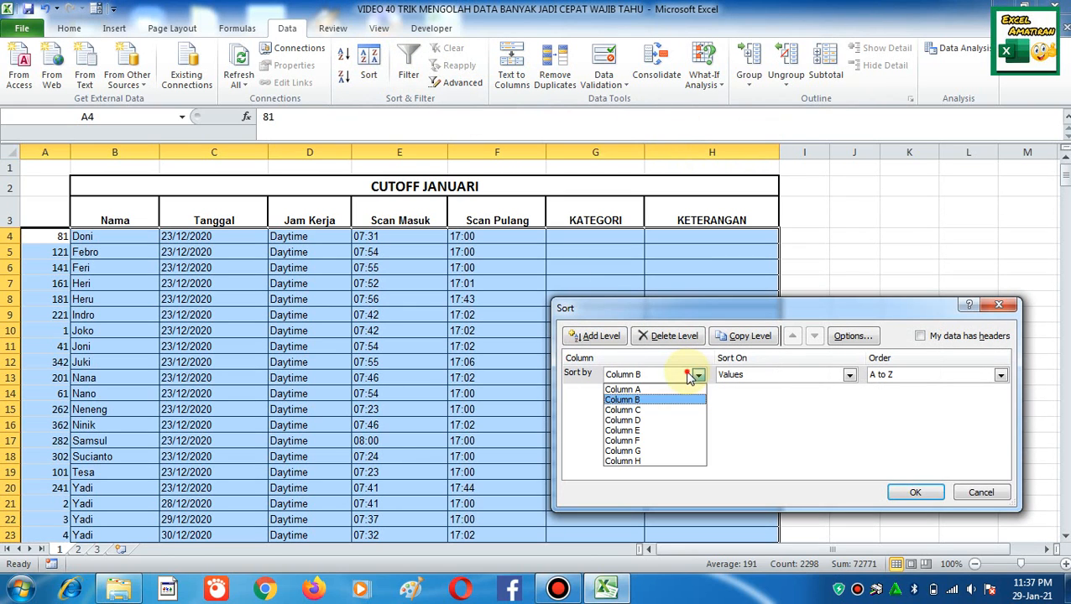
click(653, 391)
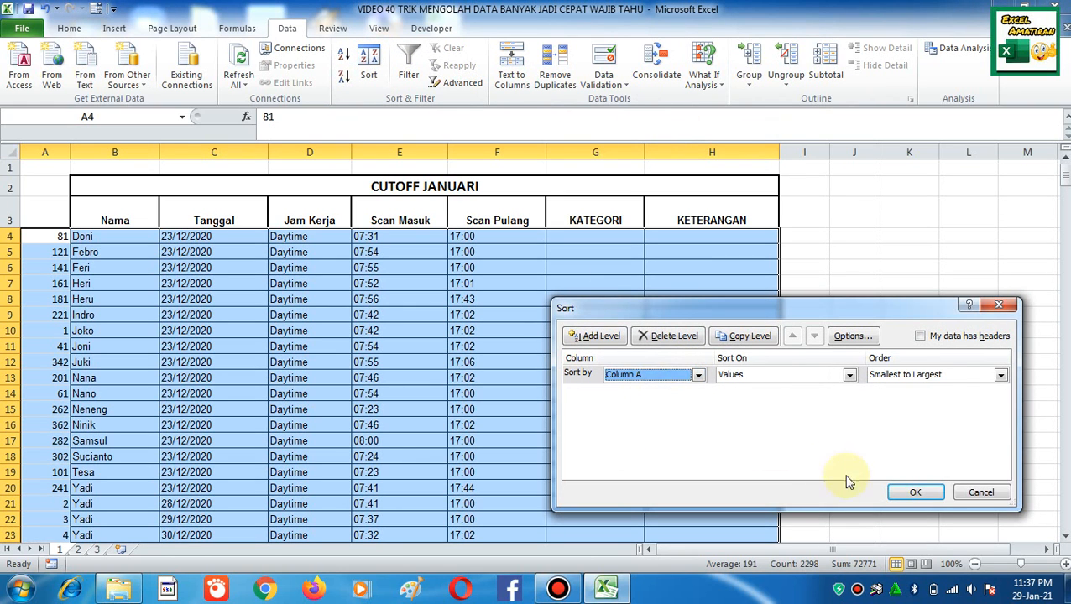
click(904, 491)
Step: Look through the filled names down the Nama column and check the content of the first cells, B4 and B5
click(118, 316)
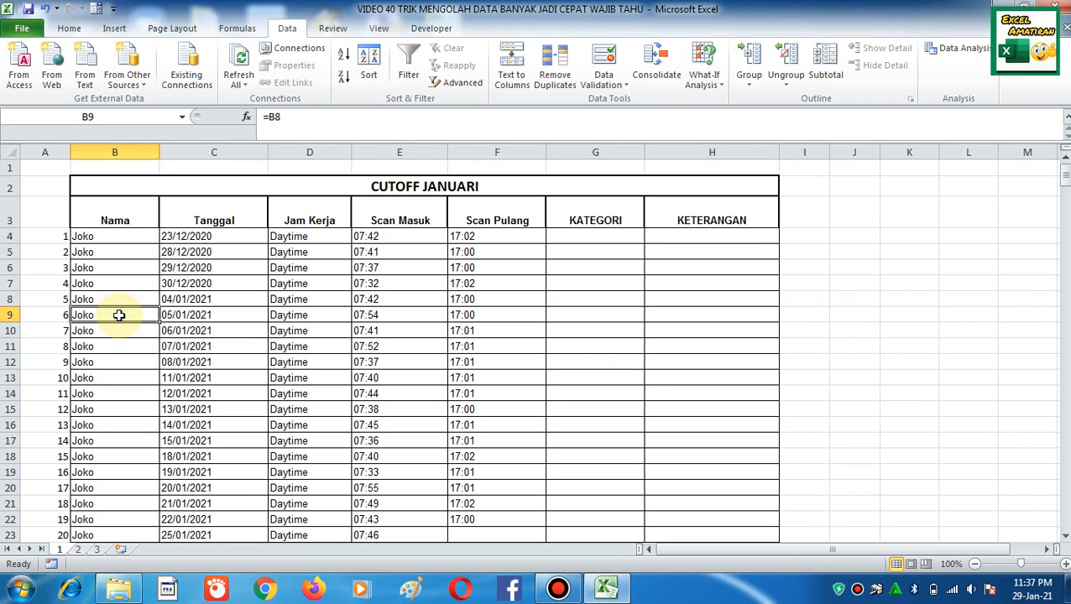
key(Page_Down)
key(Page_Down)
key(Page_Down)
key(Page_Down)
key(Page_Down)
key(Page_Down)
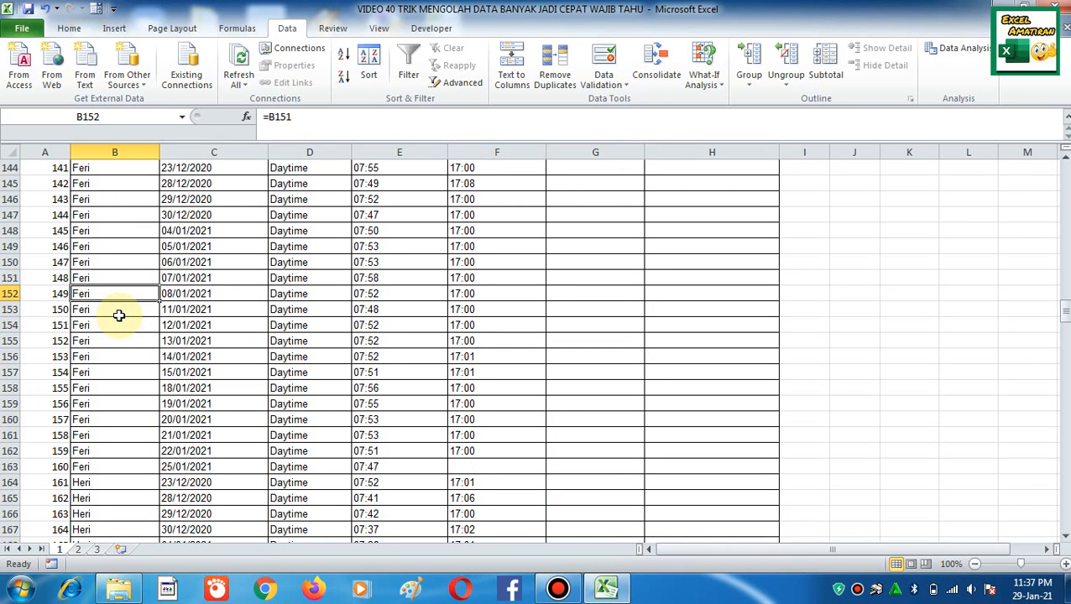
key(ctrl+Up)
key(ctrl+Up)
key(Down)
key(Down)
key(Down)
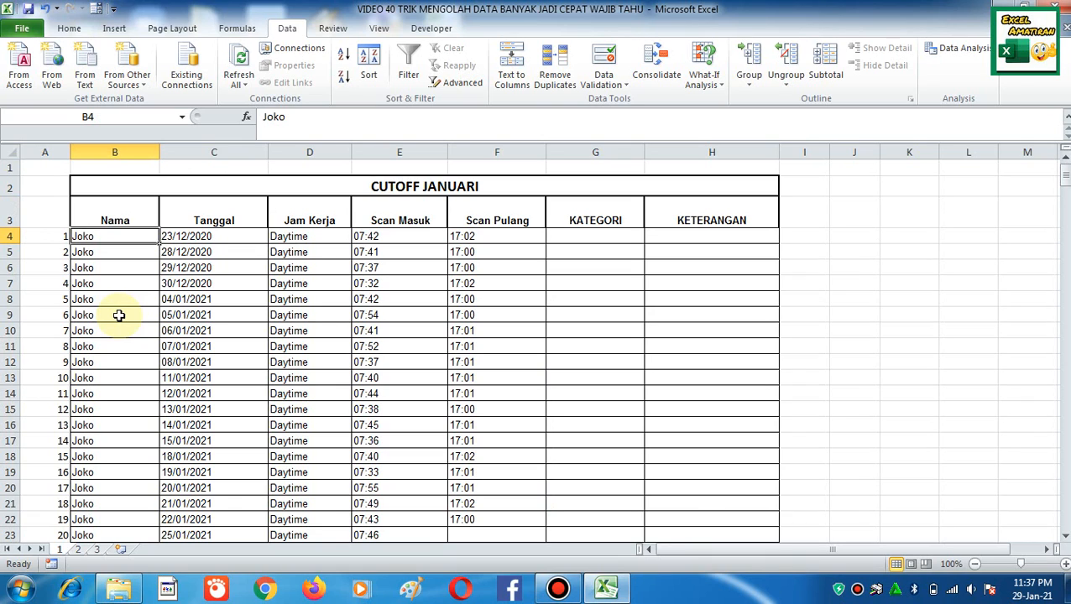
key(Down)
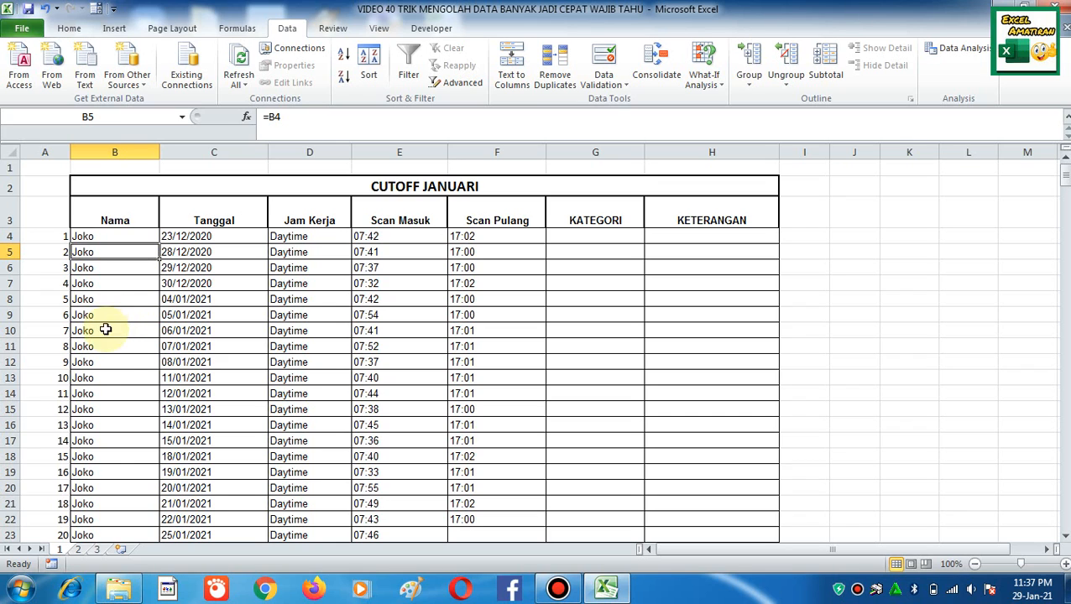
Step: Switch to sheet 2 and widen the empty column A beside the Tanggal column
click(79, 550)
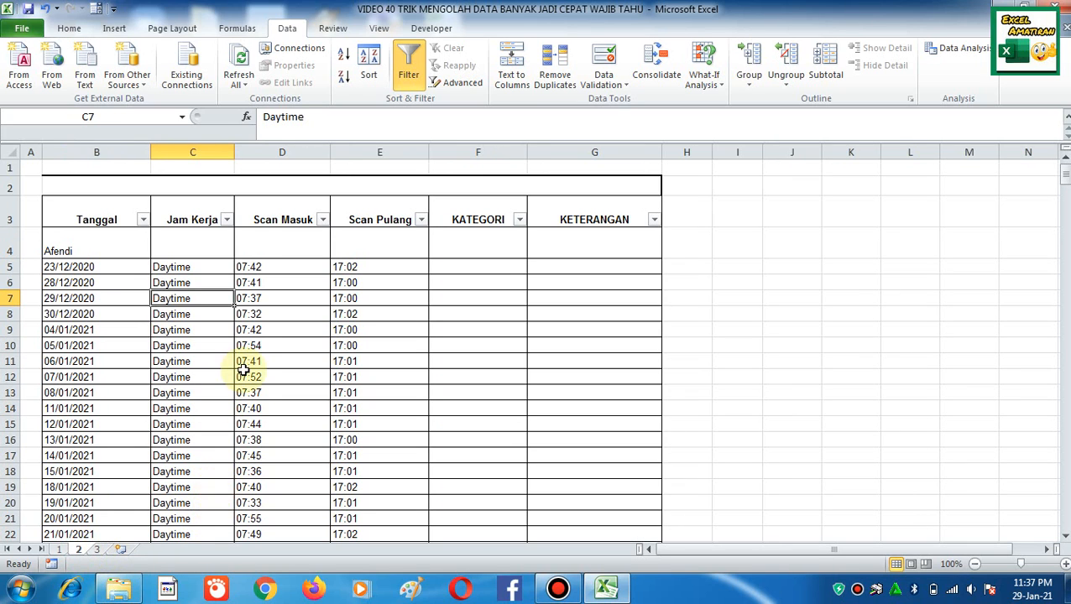
drag(43, 152, 67, 152)
drag(202, 177, 174, 168)
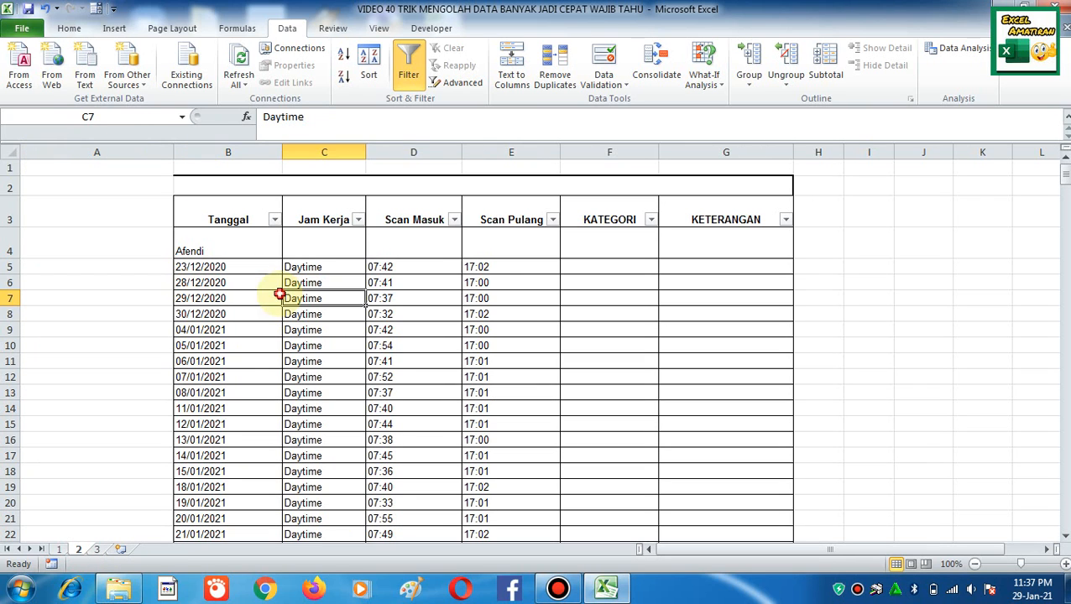
Step: Examine where the employee names sit among the dates in the Tanggal column, from B4 down to B108
click(252, 299)
click(240, 242)
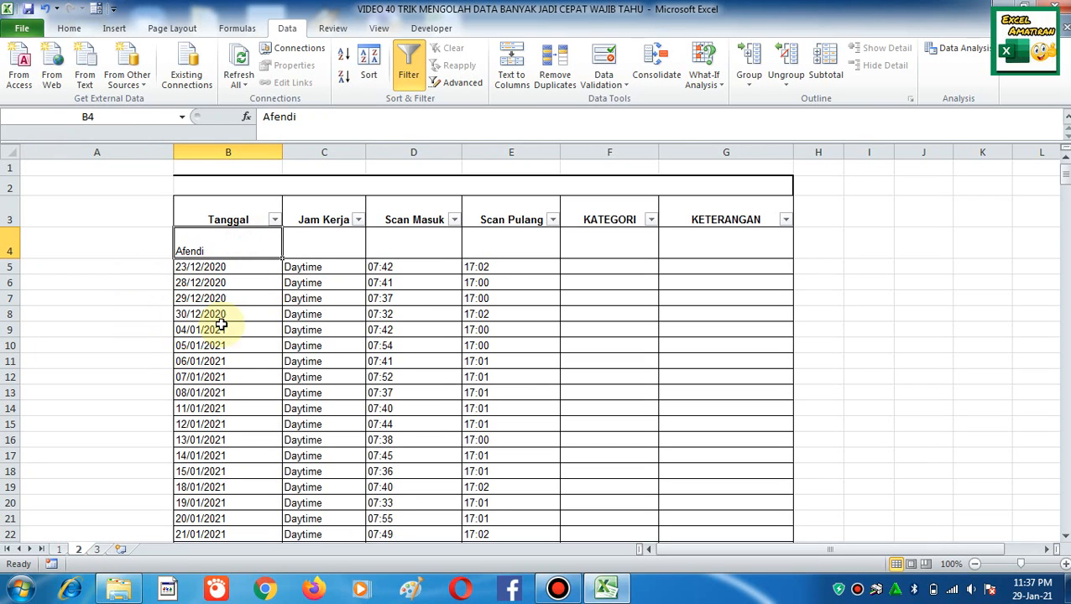
click(239, 298)
click(222, 246)
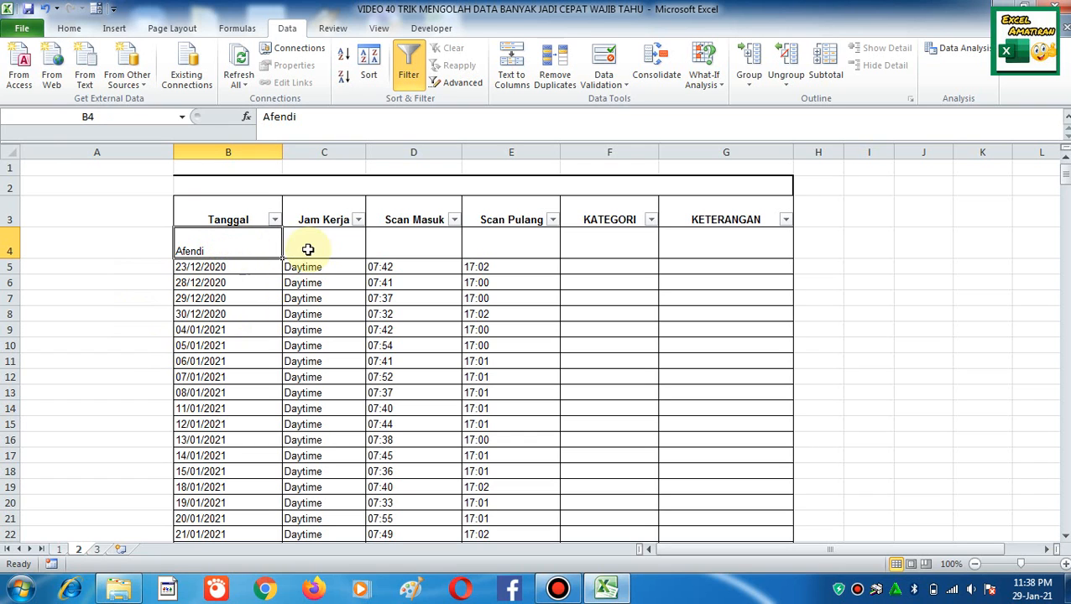
scroll(246, 287, down, 6)
scroll(247, 287, down, 7)
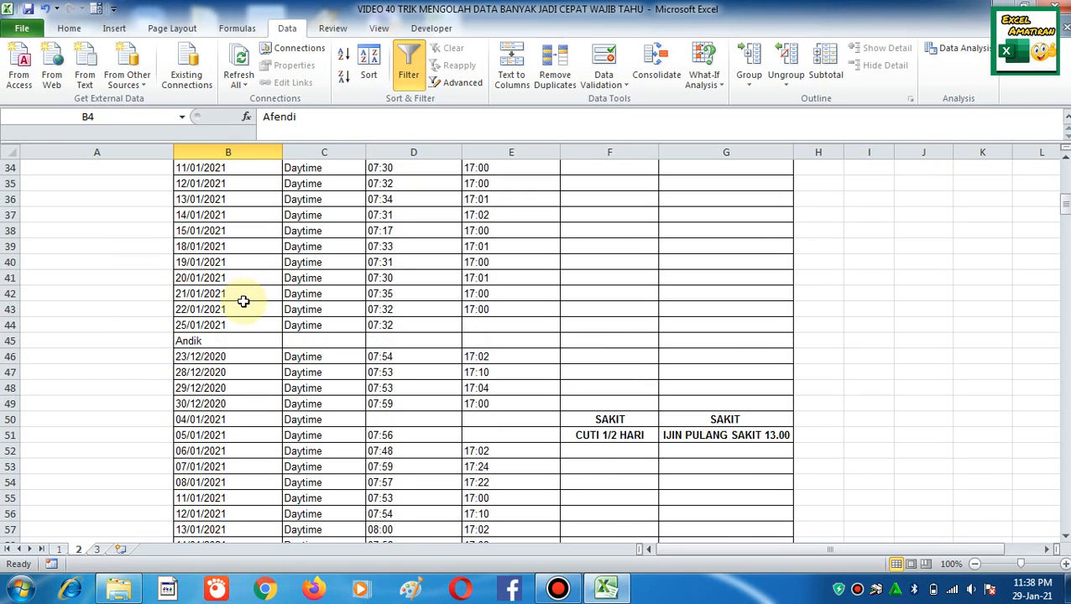
drag(219, 250, 115, 252)
scroll(239, 403, down, 6)
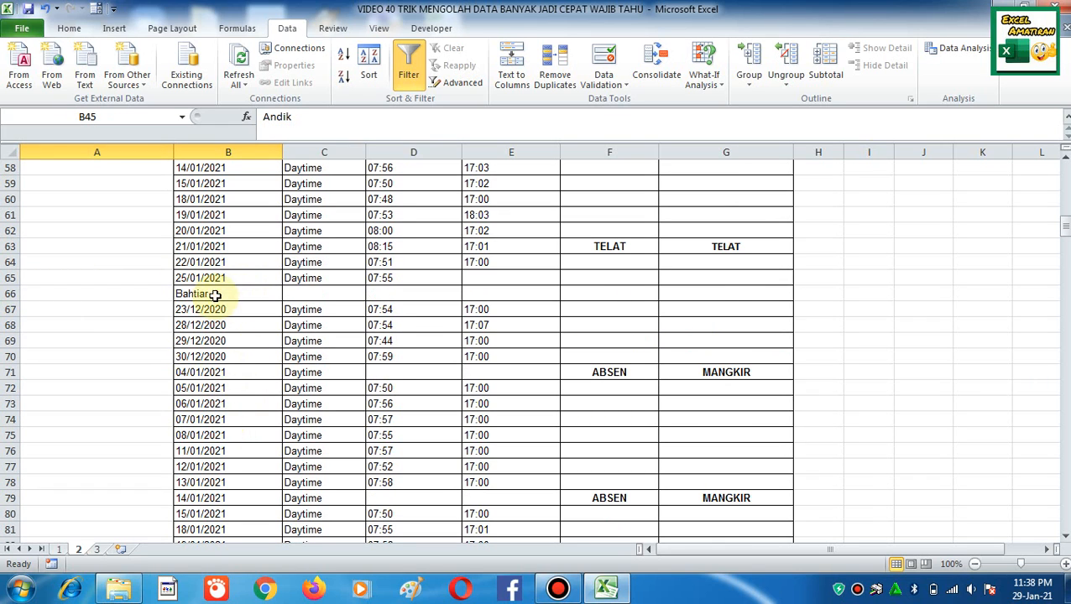
drag(216, 294, 102, 299)
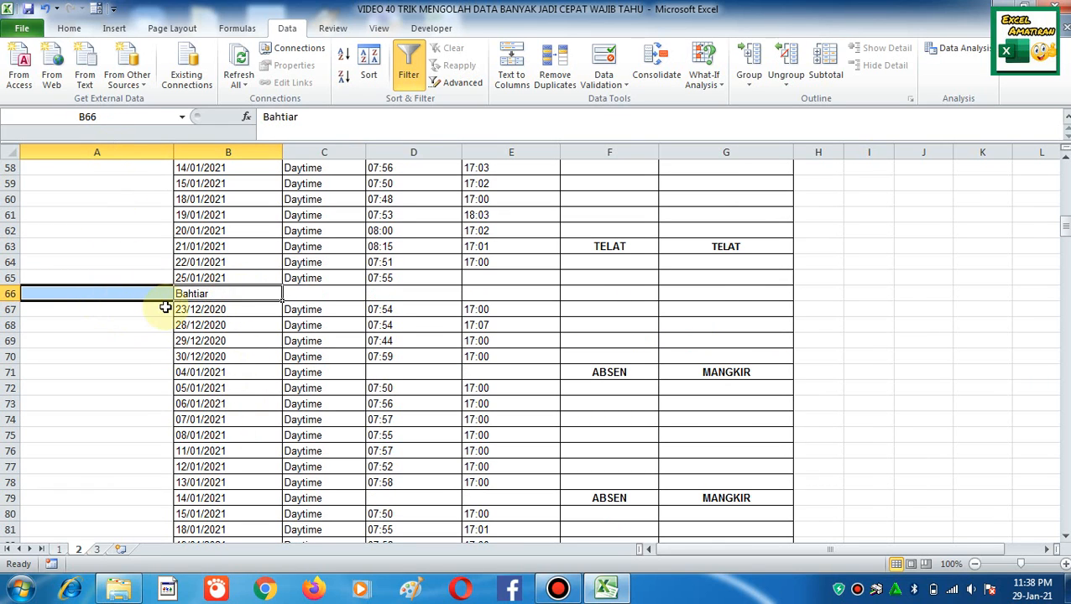
scroll(208, 366, down, 5)
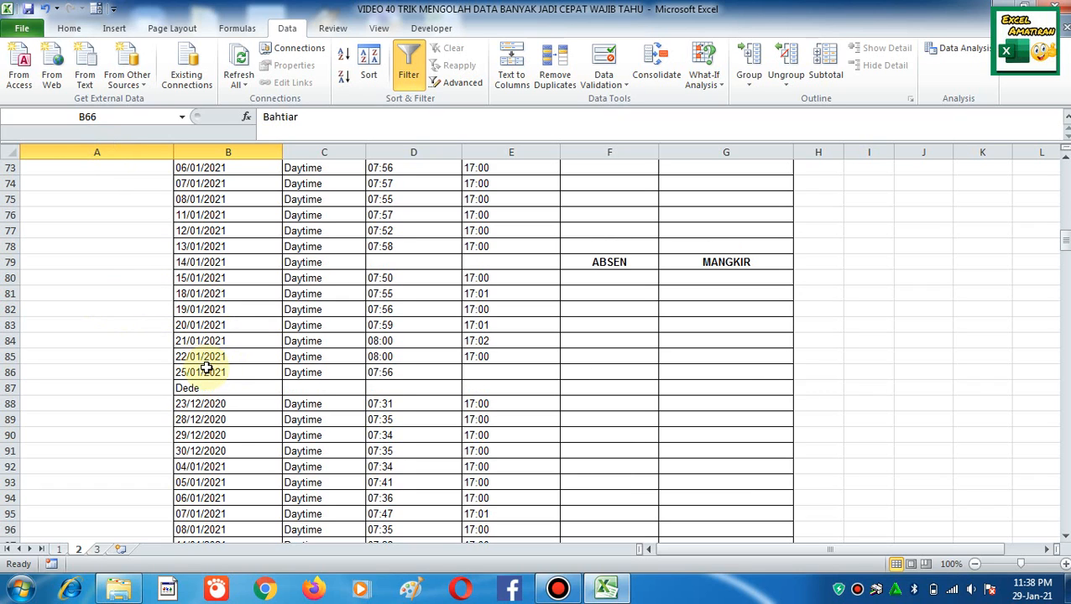
click(214, 390)
scroll(212, 395, down, 5)
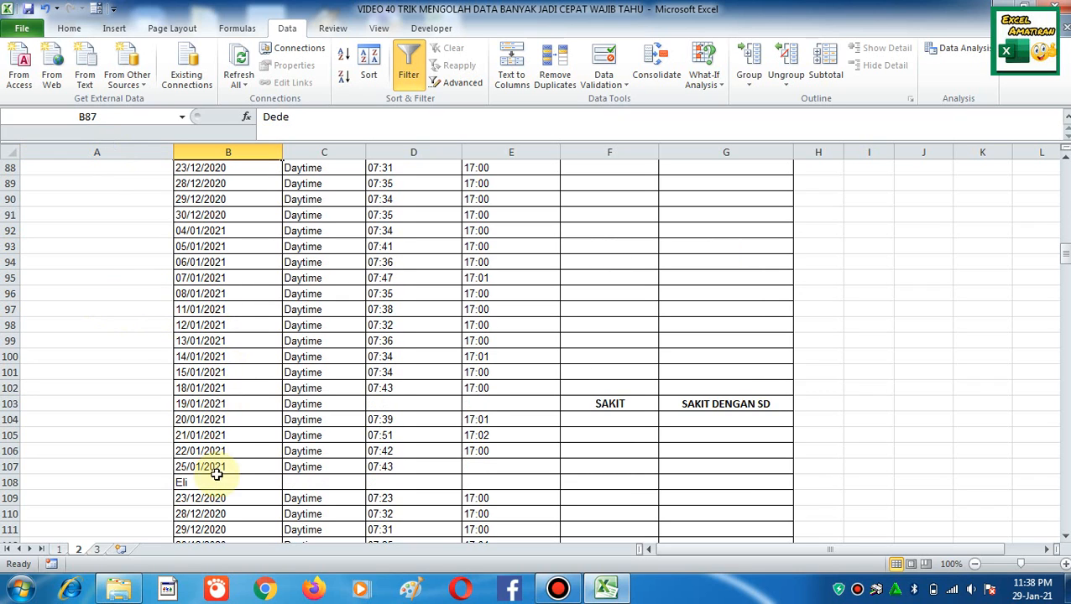
drag(218, 482, 127, 479)
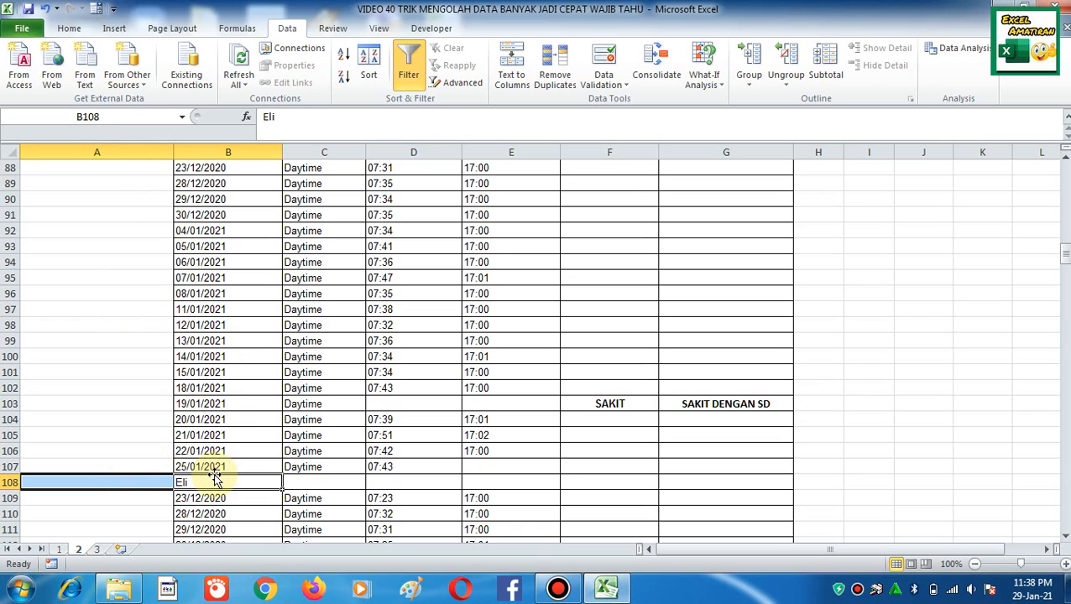
Step: Try moving the employee name from B108 into A108, and undo the move
click(215, 473)
click(214, 481)
key(ctrl+x)
key(Left)
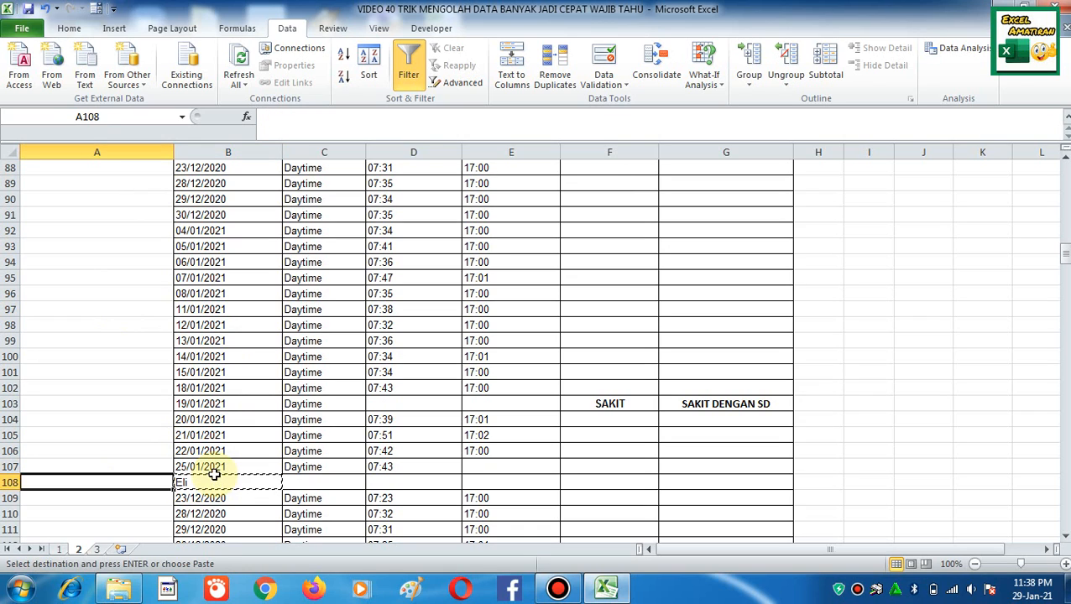
key(Return)
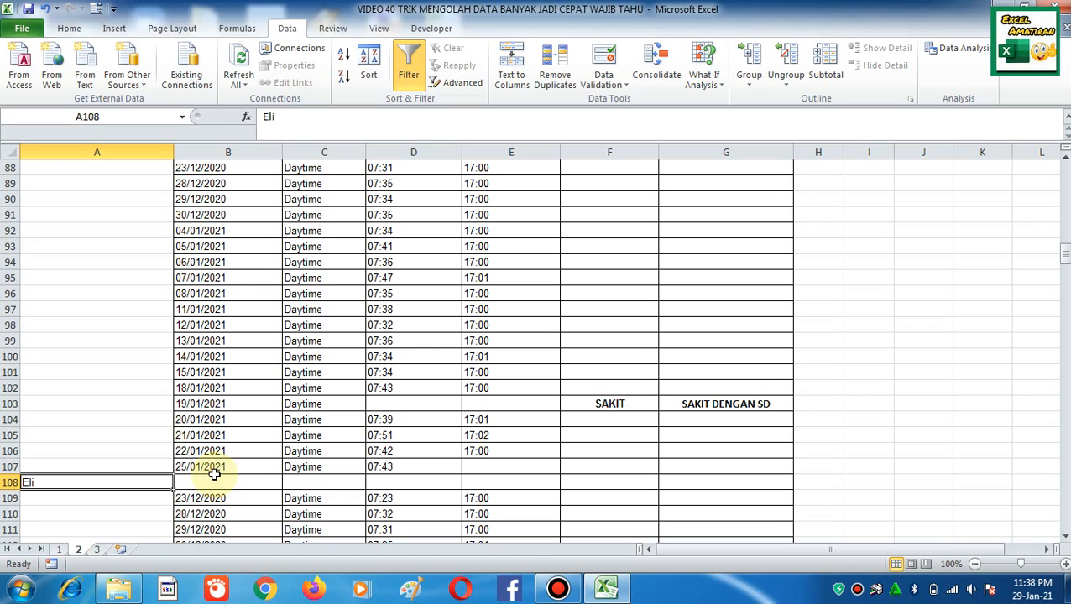
key(ctrl+z)
key(Right)
key(Up)
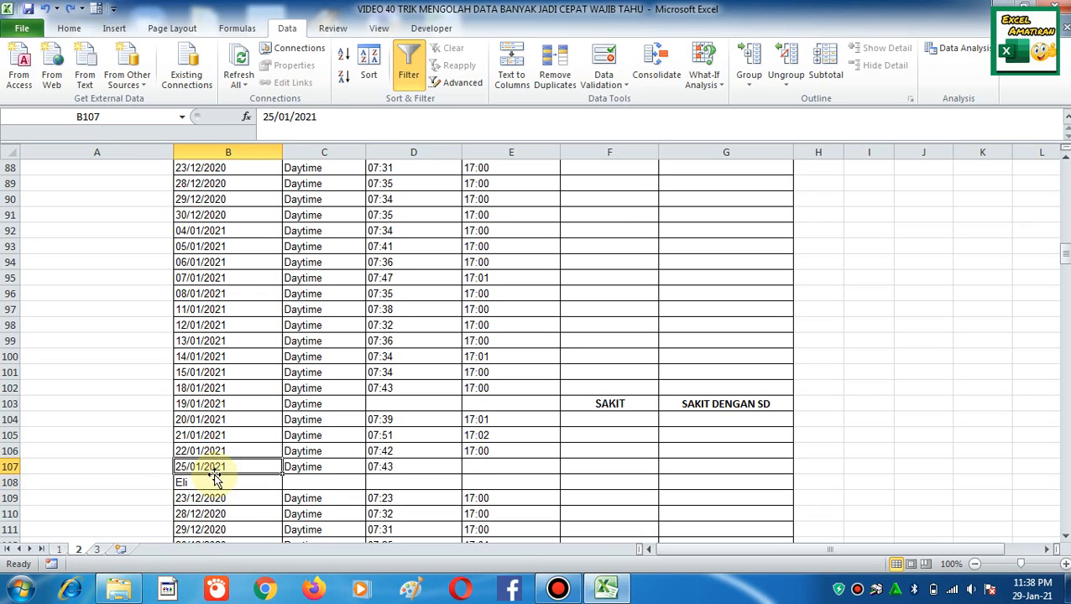
Step: Insert an entire blank column directly before the Tanggal column
key(Escape)
key(ctrl+Up)
key(ctrl+Up)
key(Down)
key(Down)
key(Down)
key(Down)
key(Up)
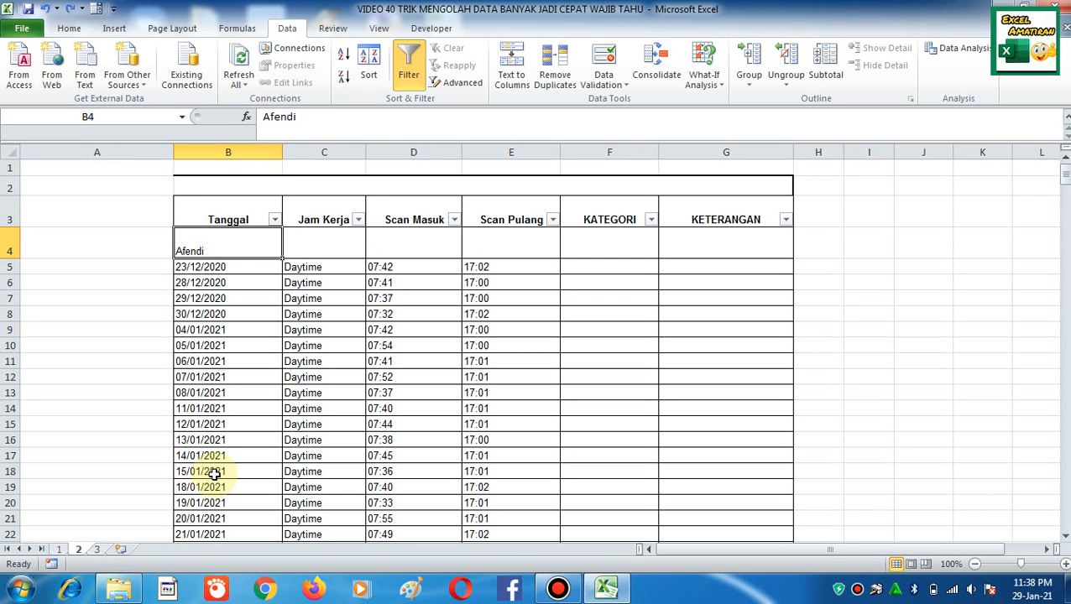
key(Left)
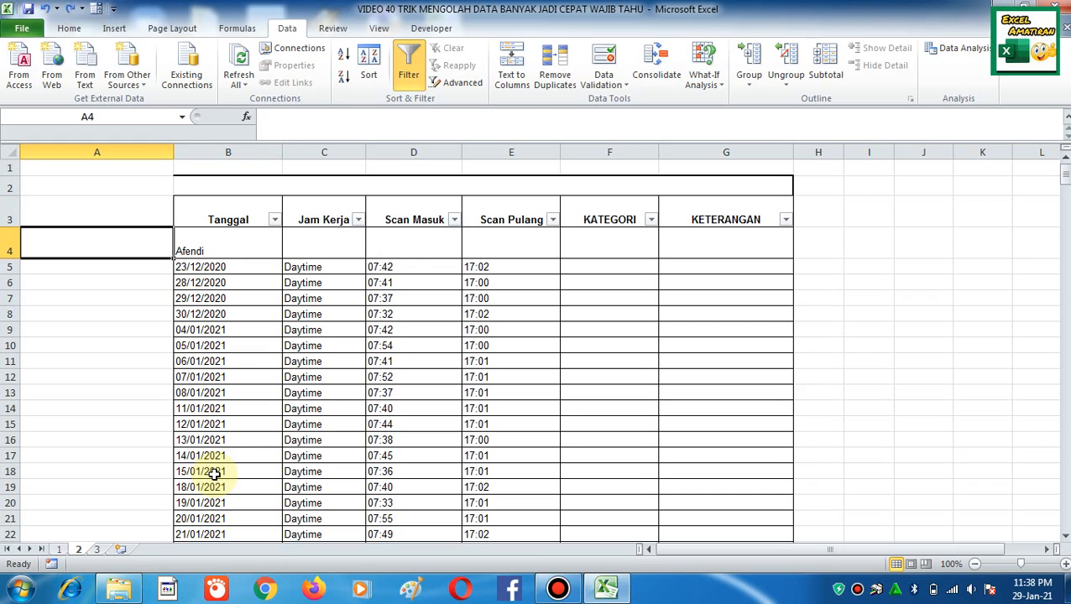
click(225, 266)
right_click(225, 267)
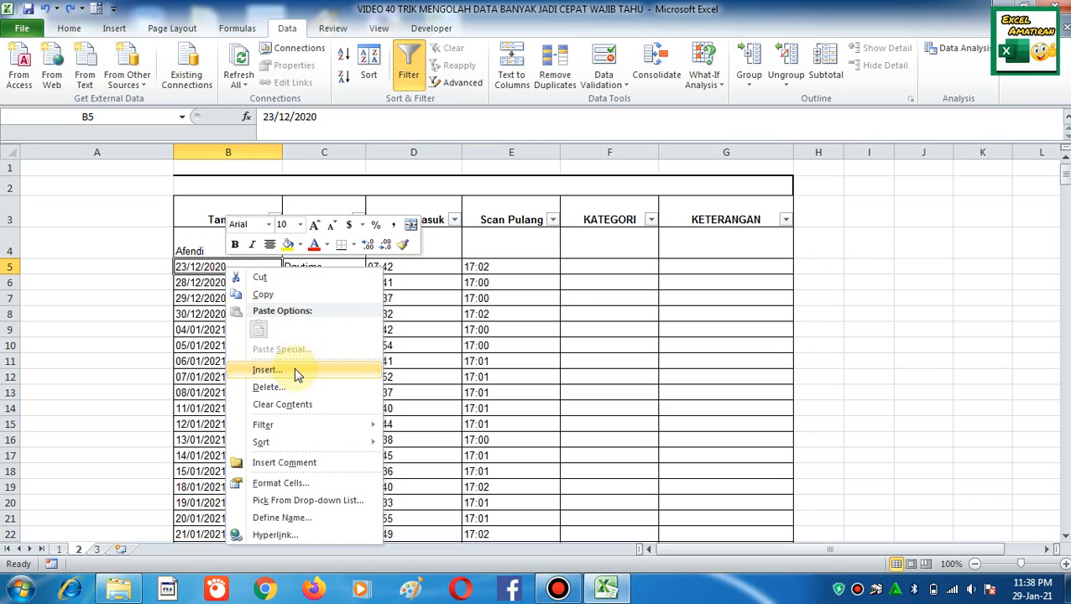
click(294, 369)
click(280, 386)
click(269, 412)
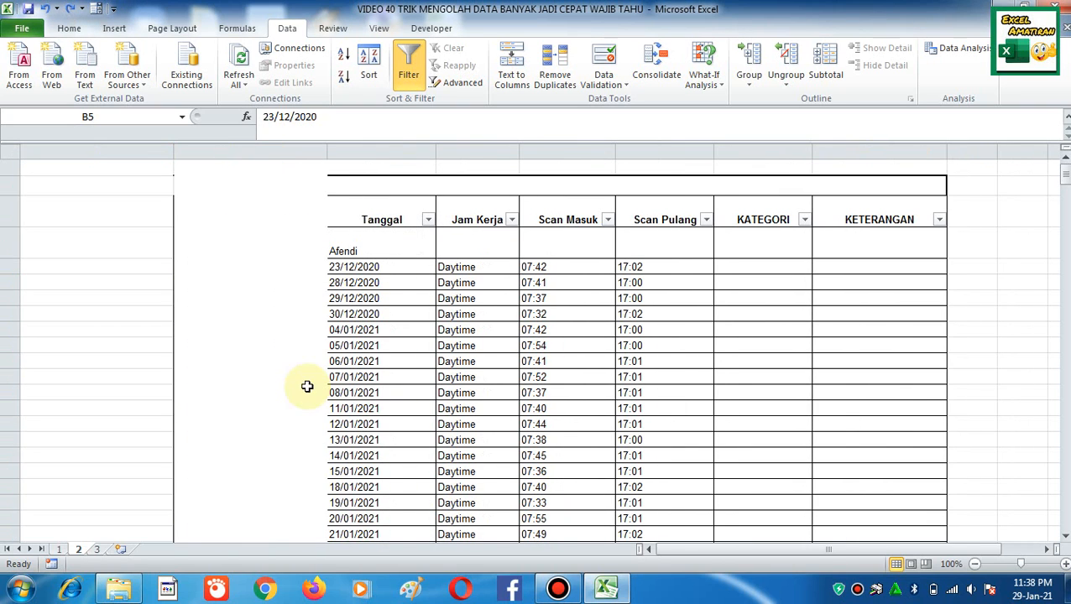
Step: Start a helper numbering in column A with 1 in A4 and the formula =1+A4 in A5
click(132, 252)
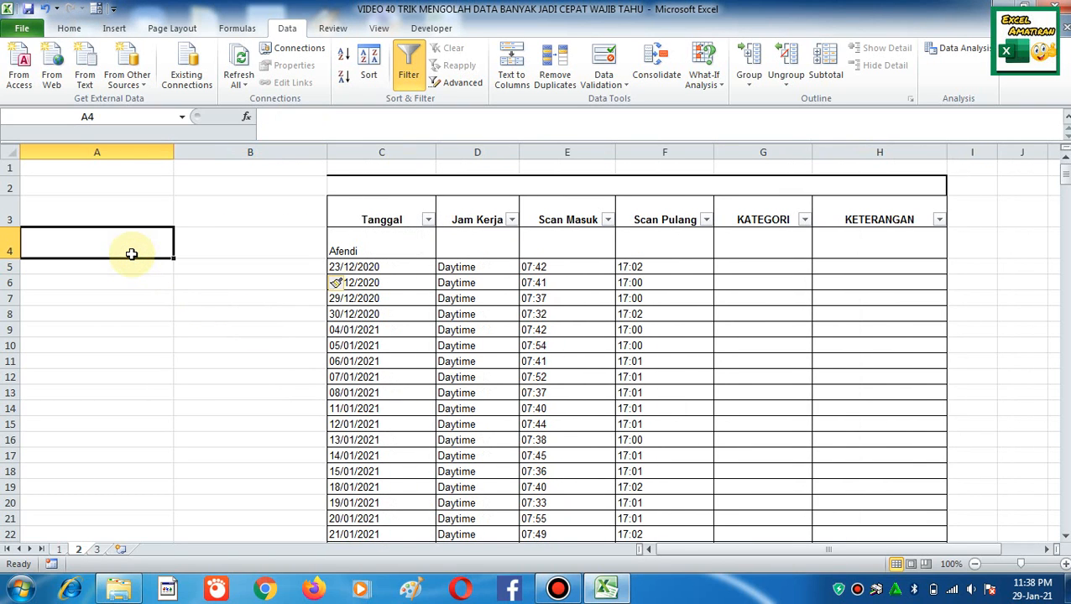
text(1)
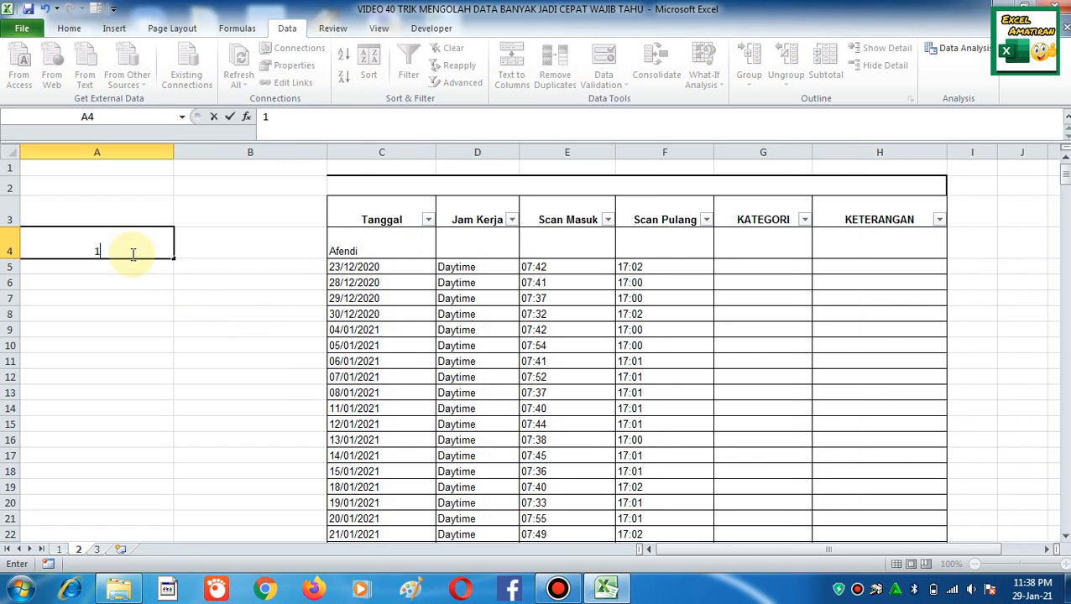
key(Return)
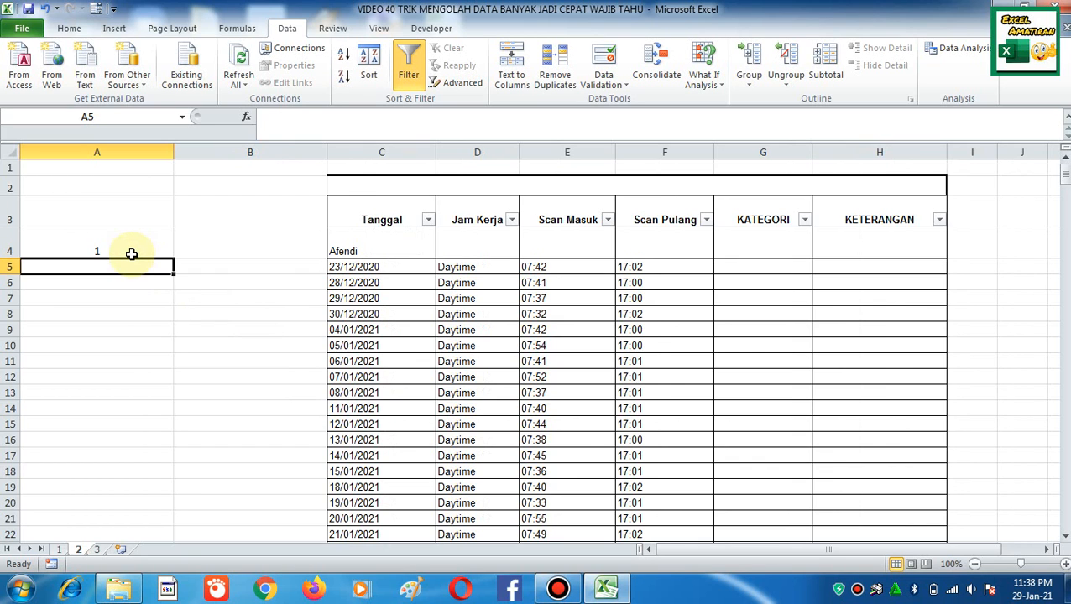
text(=1+)
click(132, 252)
key(Return)
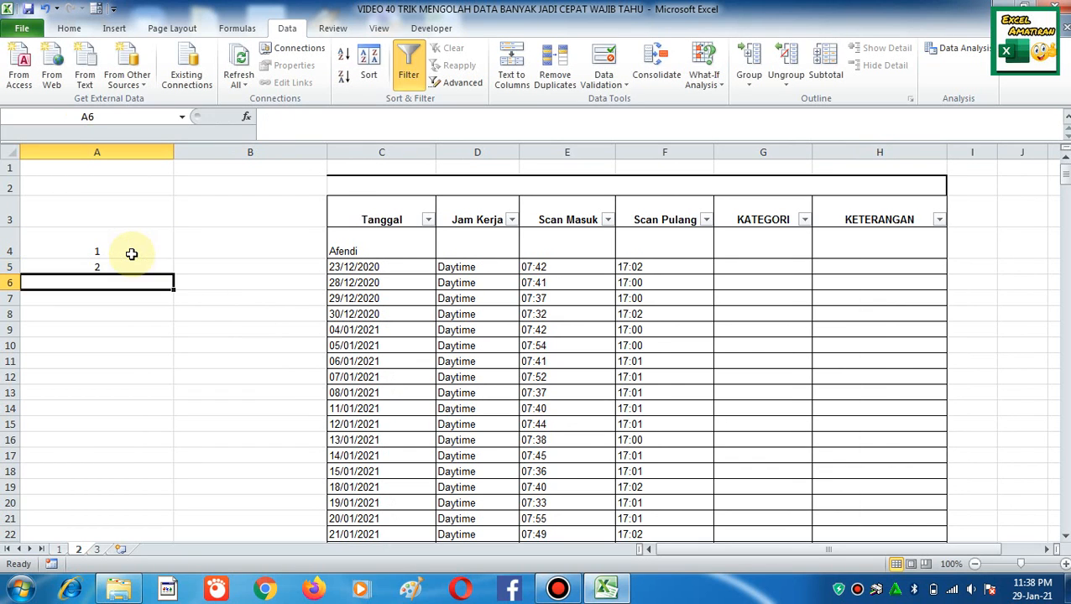
Step: Move the two numbering cells A4:A5 to B4:B5, directly beside the Tanggal column
key(Up)
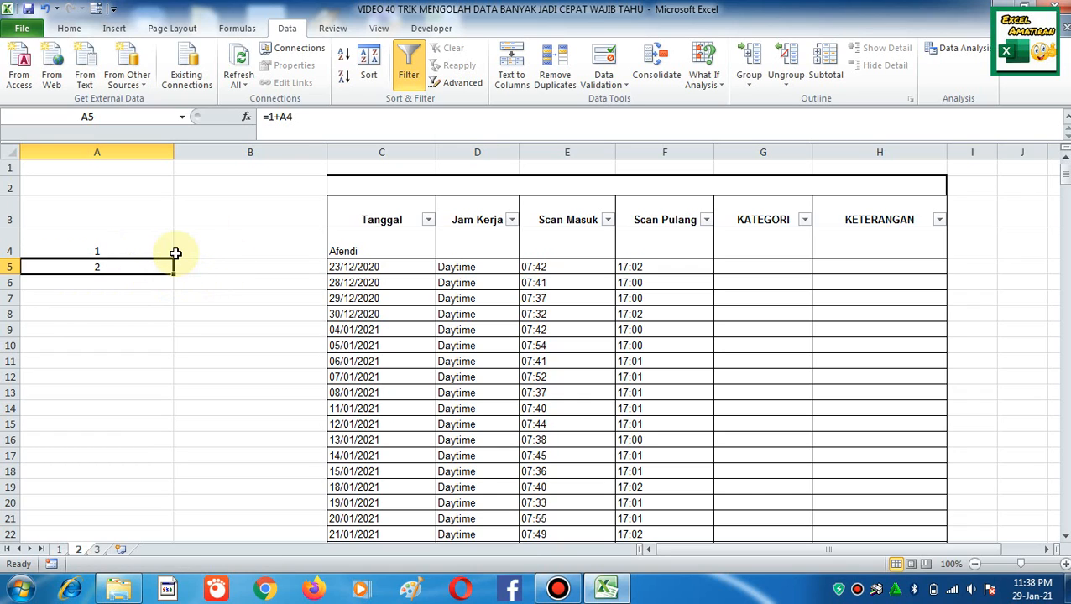
click(174, 253)
key(shift+Down)
key(ctrl+x)
click(176, 253)
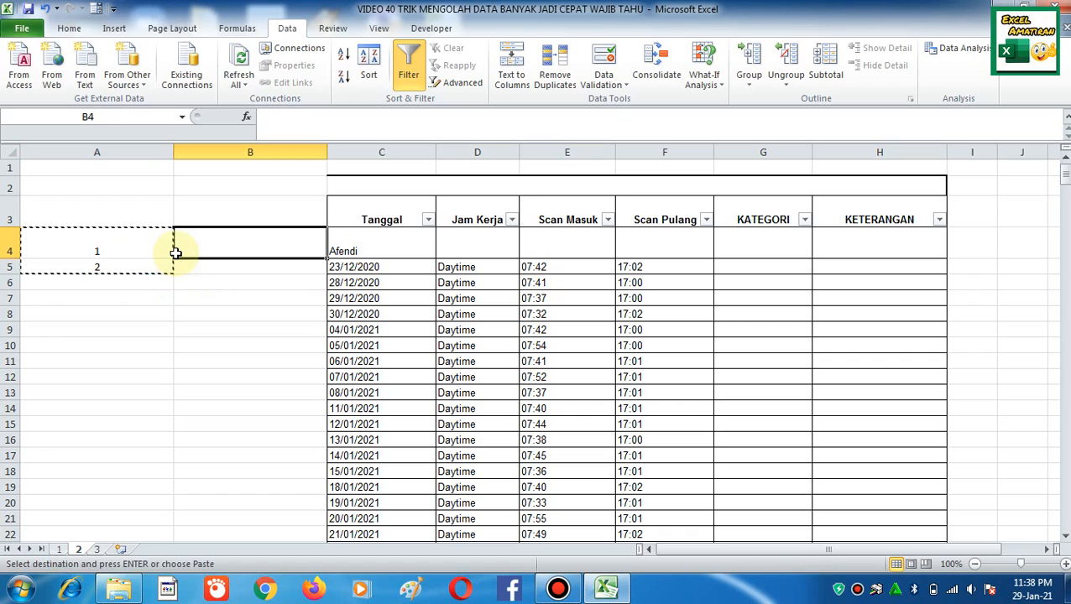
key(ctrl+v)
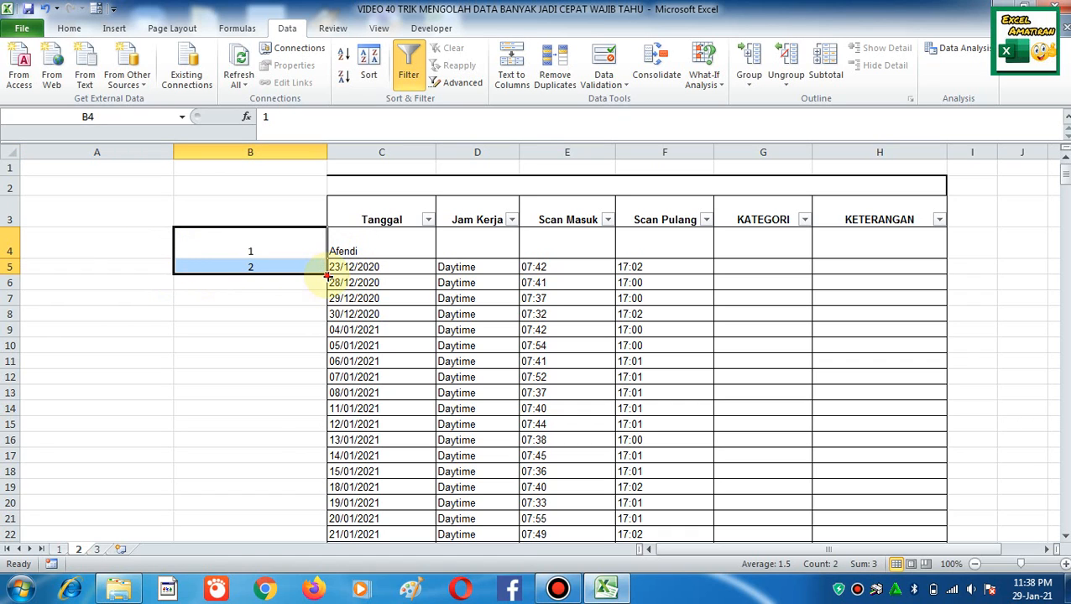
Step: Fill the numbering down column B to row 401 and copy the =1+B4 formula from B5 over B5:B401
double_click(327, 275)
click(293, 305)
key(ctrl+Down)
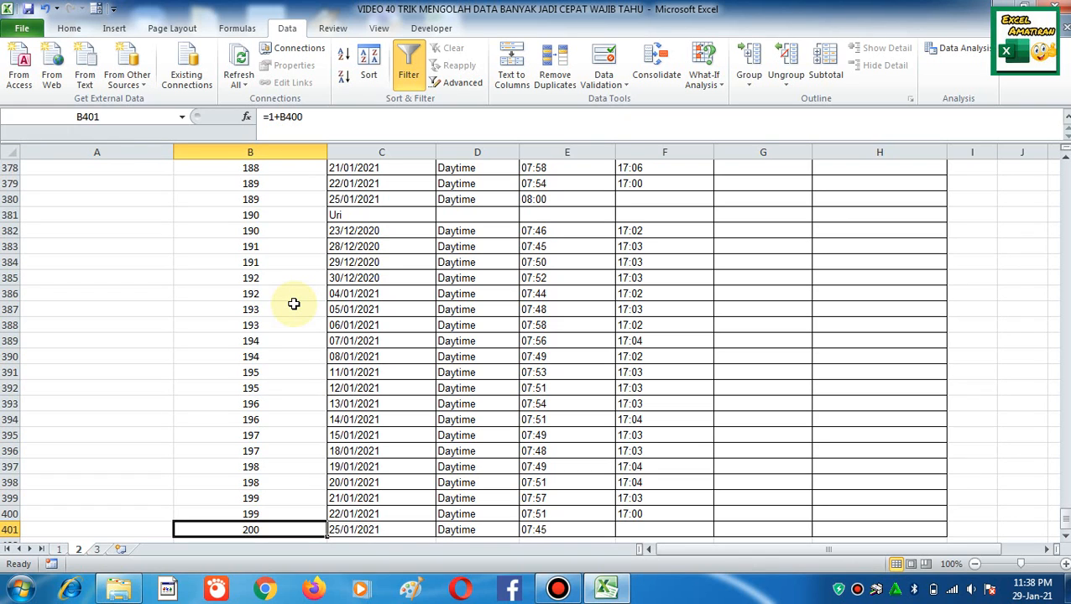
key(ctrl+Up)
key(Down)
key(F2)
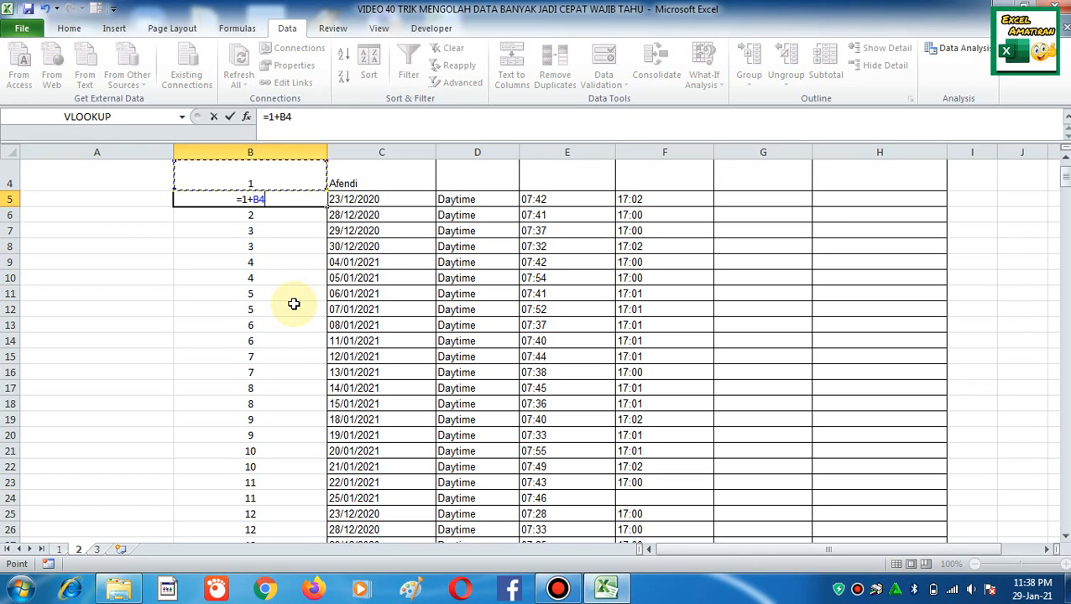
key(Escape)
key(ctrl+c)
key(ctrl+shift+Down)
key(ctrl+v)
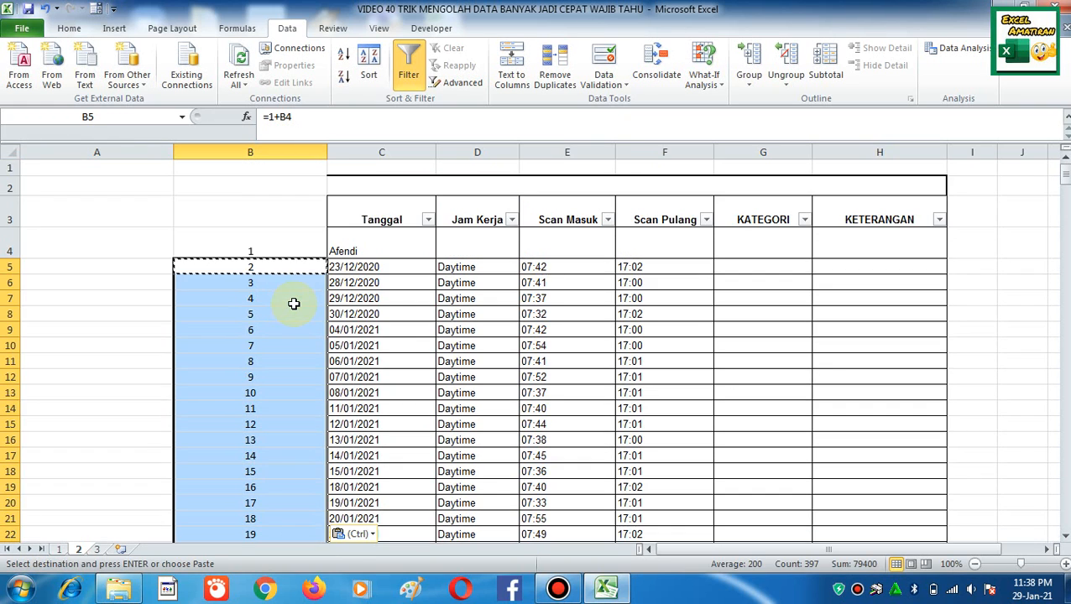
Step: Replace the numbering formulas in B4:B401 with their values using Paste Special
key(Up)
key(Down)
key(Up)
key(ctrl+shift+Down)
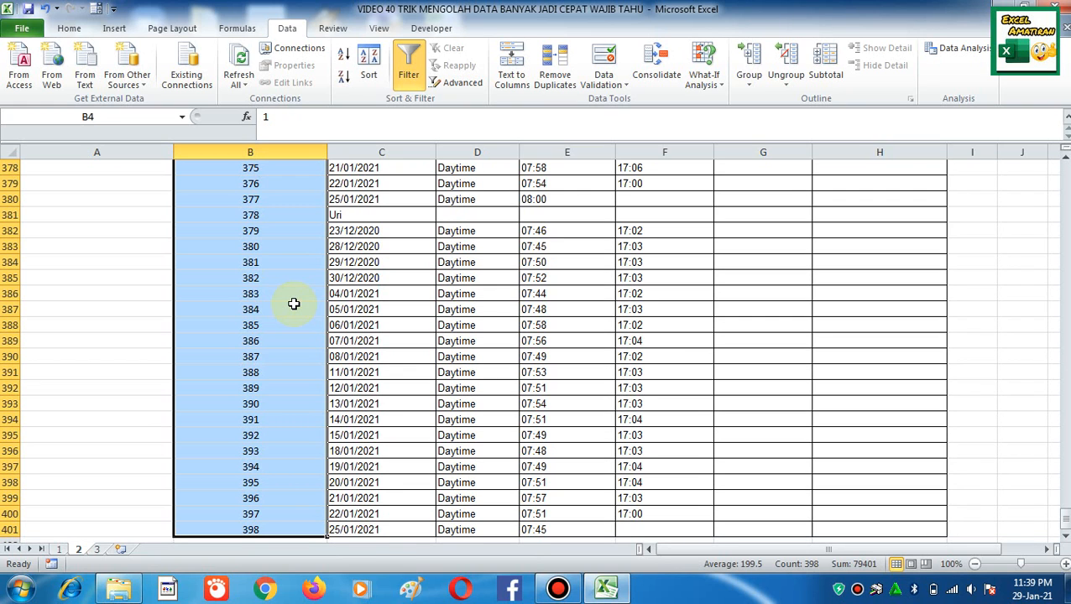
key(ctrl+c)
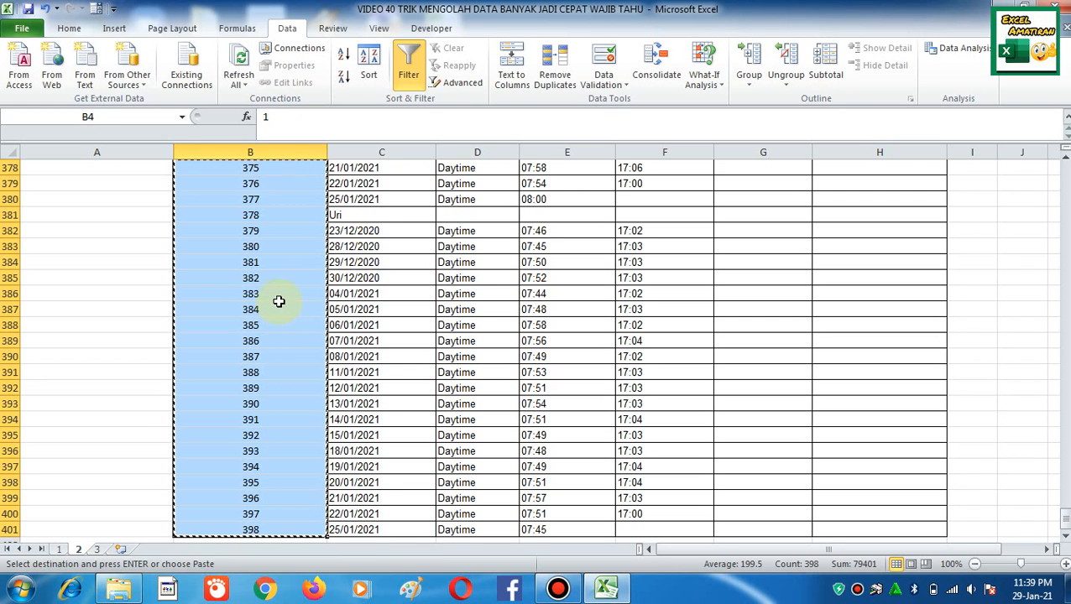
right_click(282, 308)
click(302, 104)
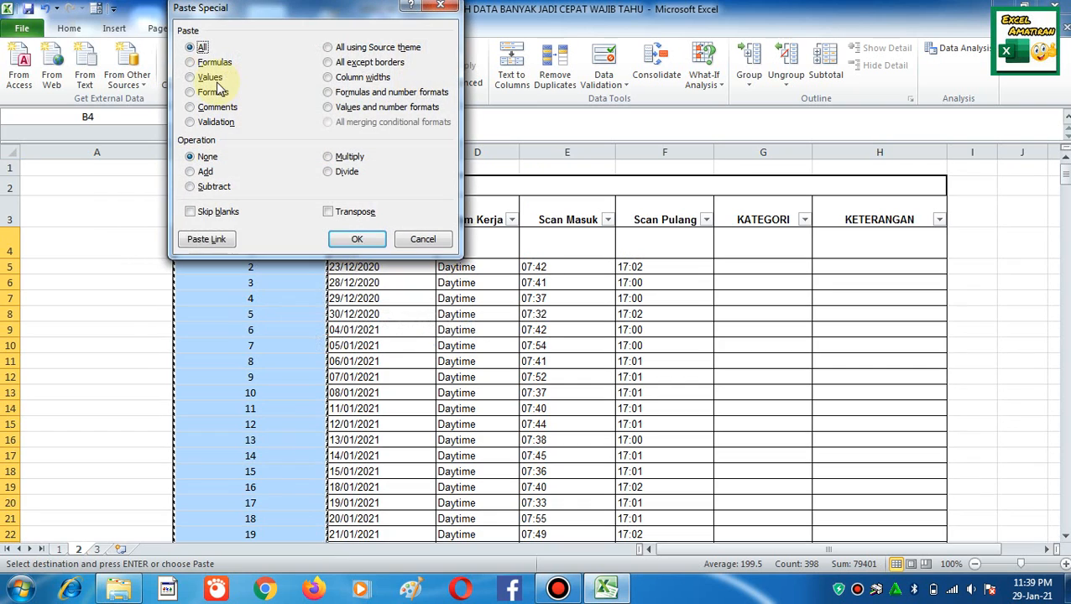
click(210, 77)
click(356, 239)
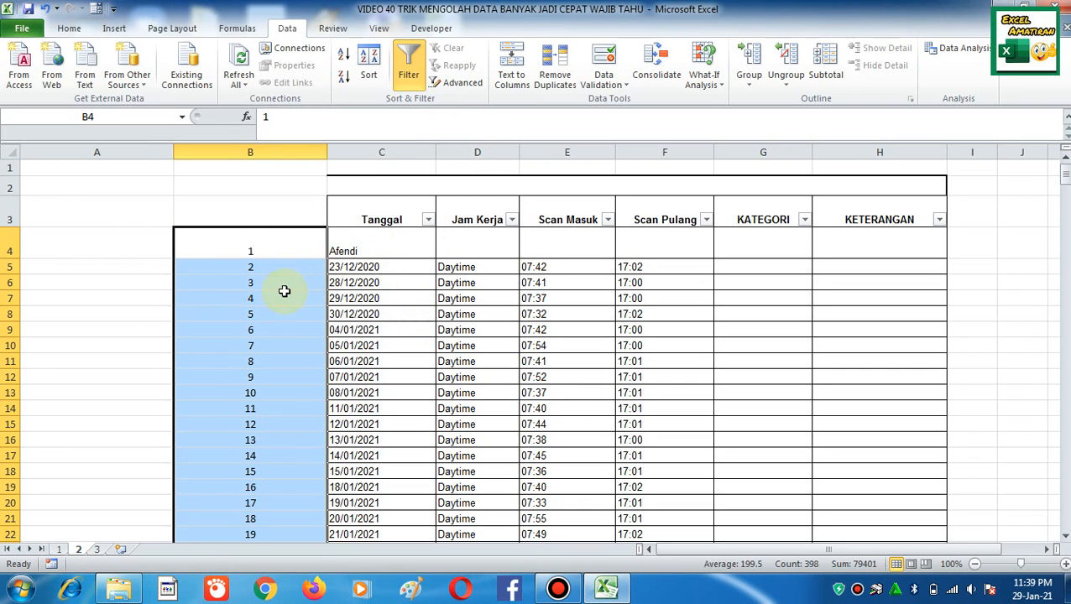
Step: Move the helper numbers in B4:B401 to column A, starting at A4
drag(282, 296, 296, 427)
click(285, 266)
key(Up)
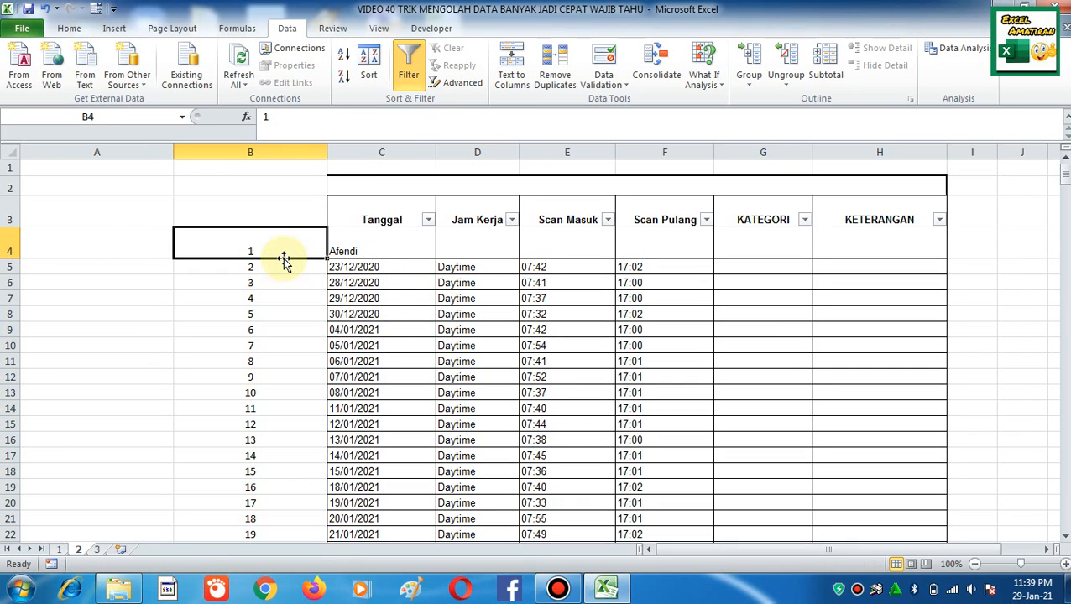
key(ctrl+shift+Down)
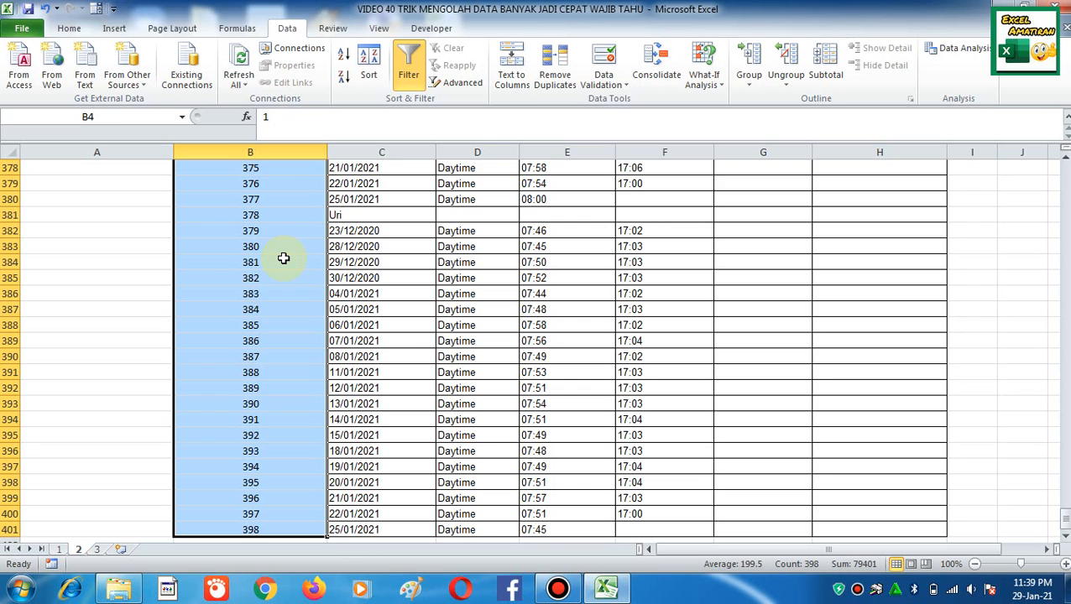
key(ctrl+c)
key(Left)
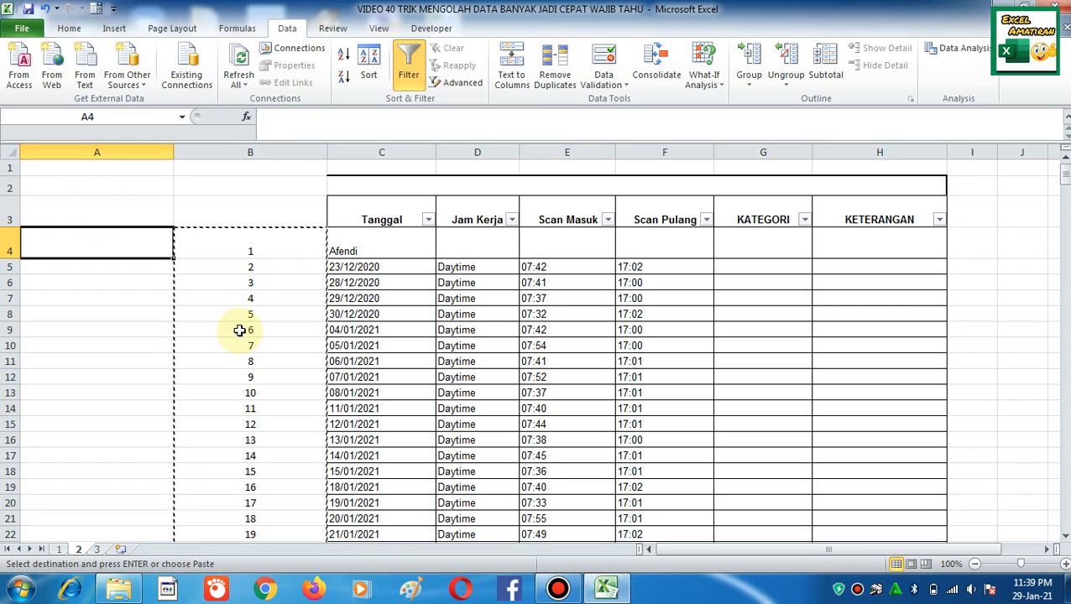
key(Return)
click(159, 330)
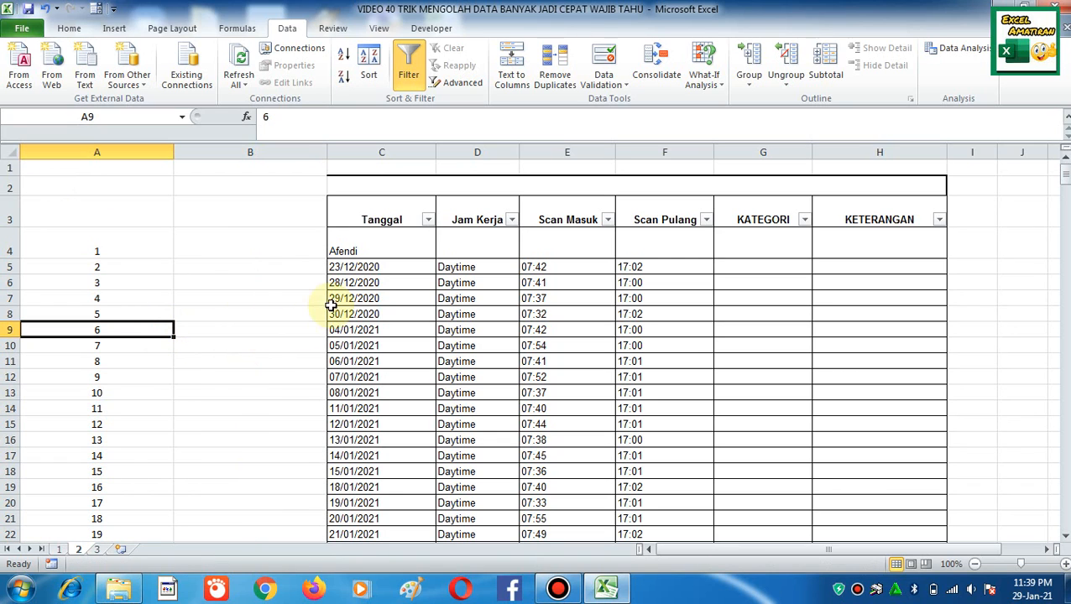
Step: Examine the helper numbers in column A alongside the blank column B and the name in C4
click(307, 267)
click(340, 246)
click(293, 246)
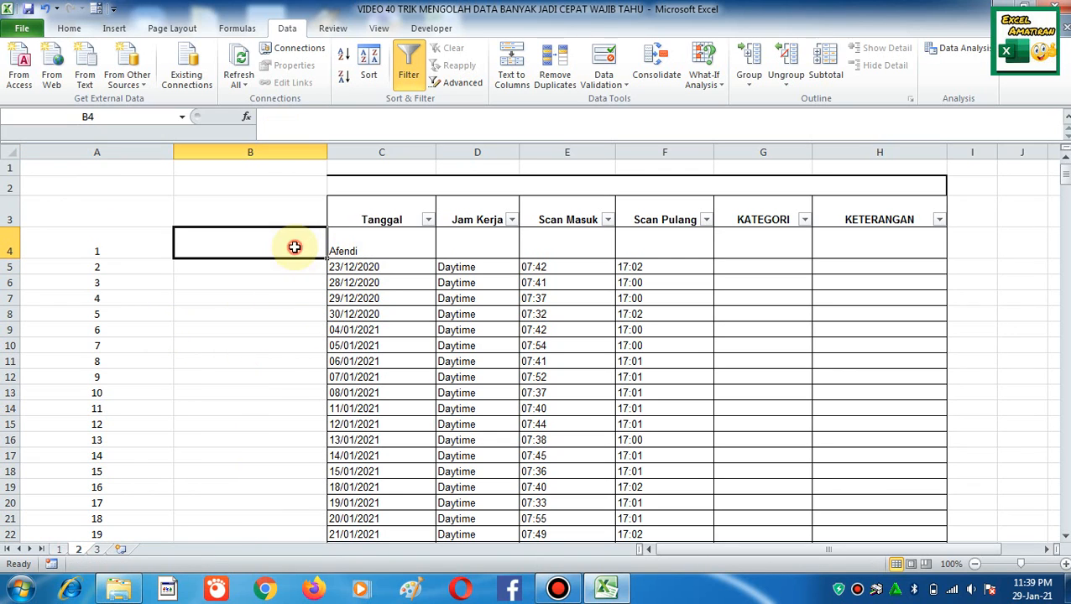
click(357, 245)
click(309, 252)
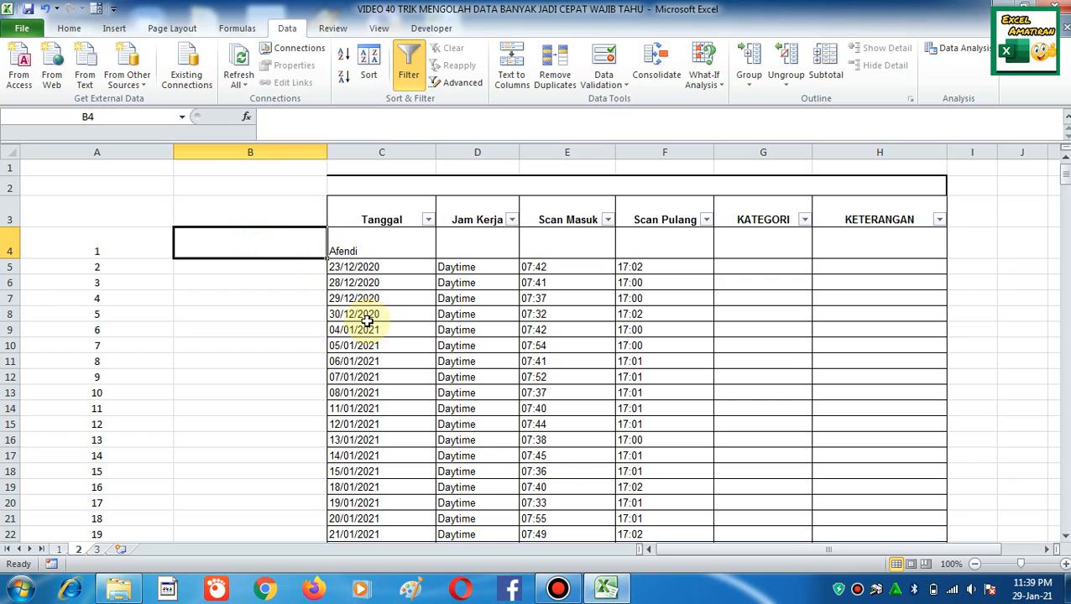
click(148, 266)
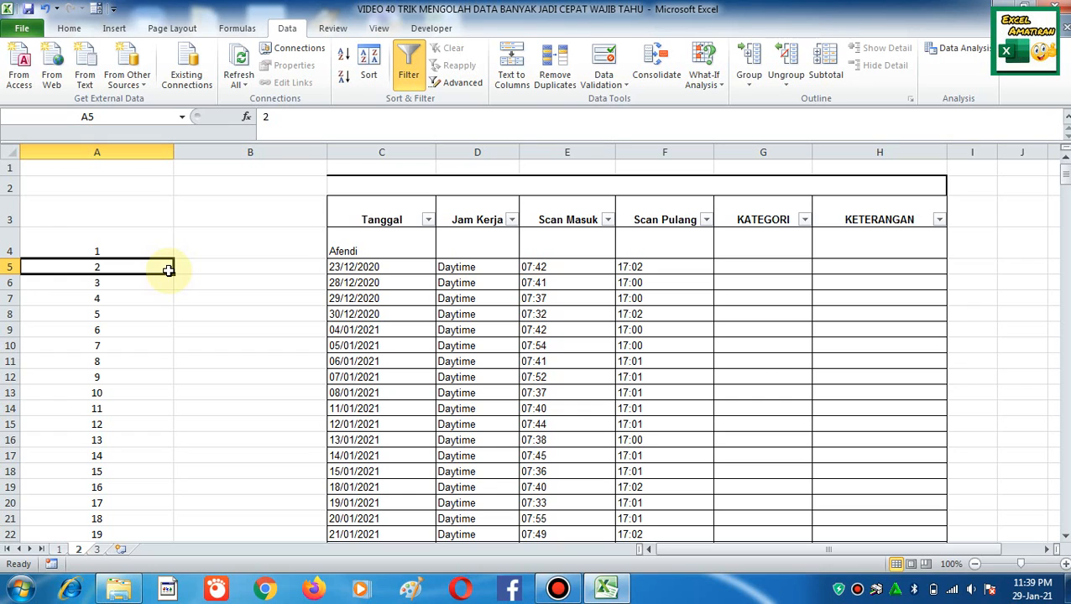
key(Up)
key(Down)
key(Down)
key(Down)
key(Down)
key(Down)
key(Down)
key(Down)
key(Down)
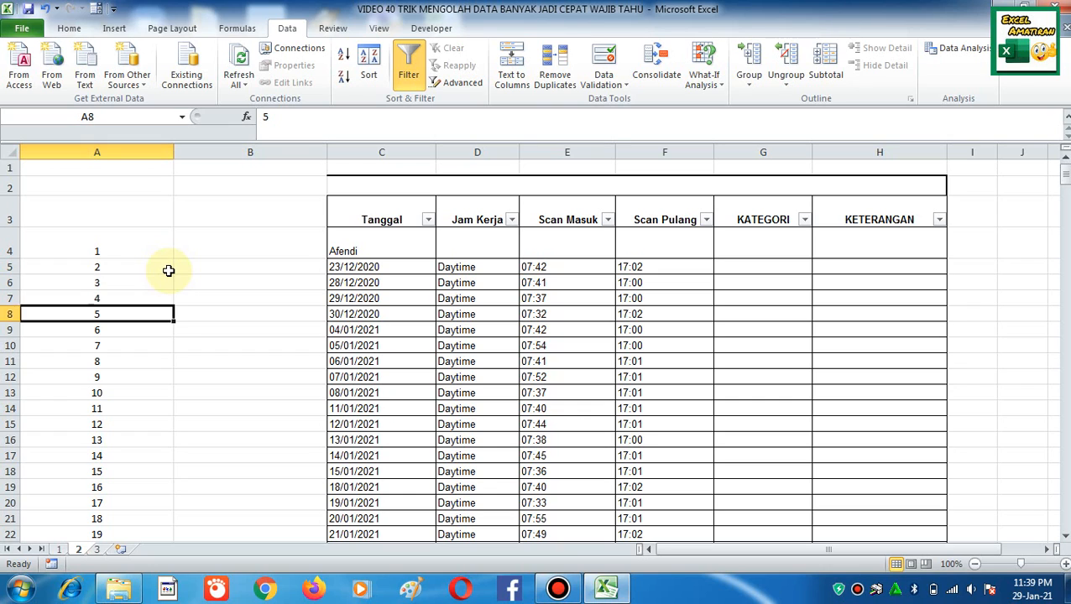
key(Up)
key(Up)
key(Up)
key(Up)
key(Up)
key(Up)
key(Up)
key(Up)
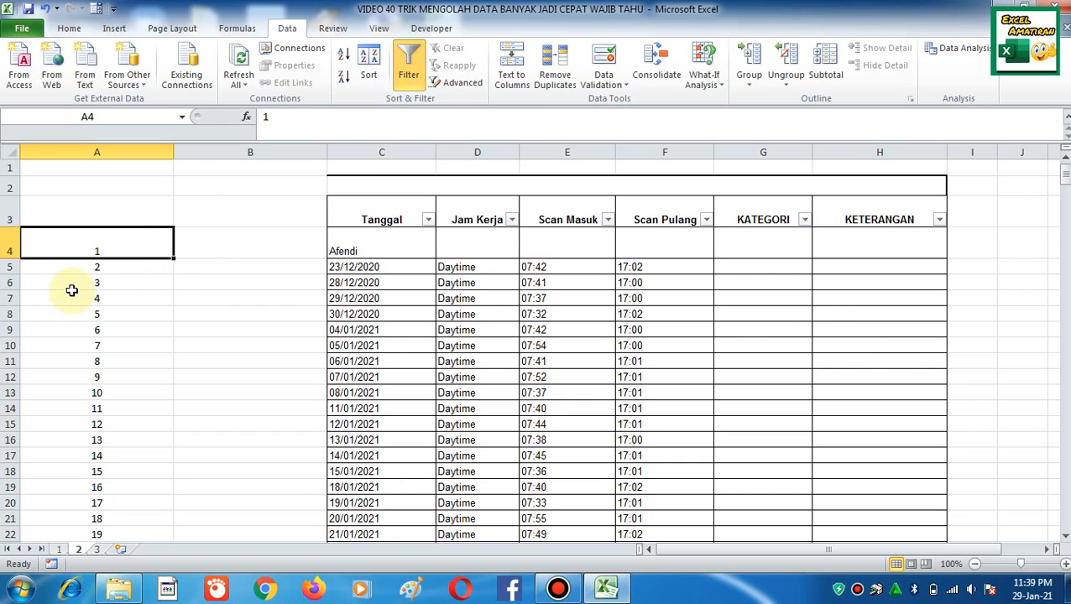
drag(72, 284, 59, 395)
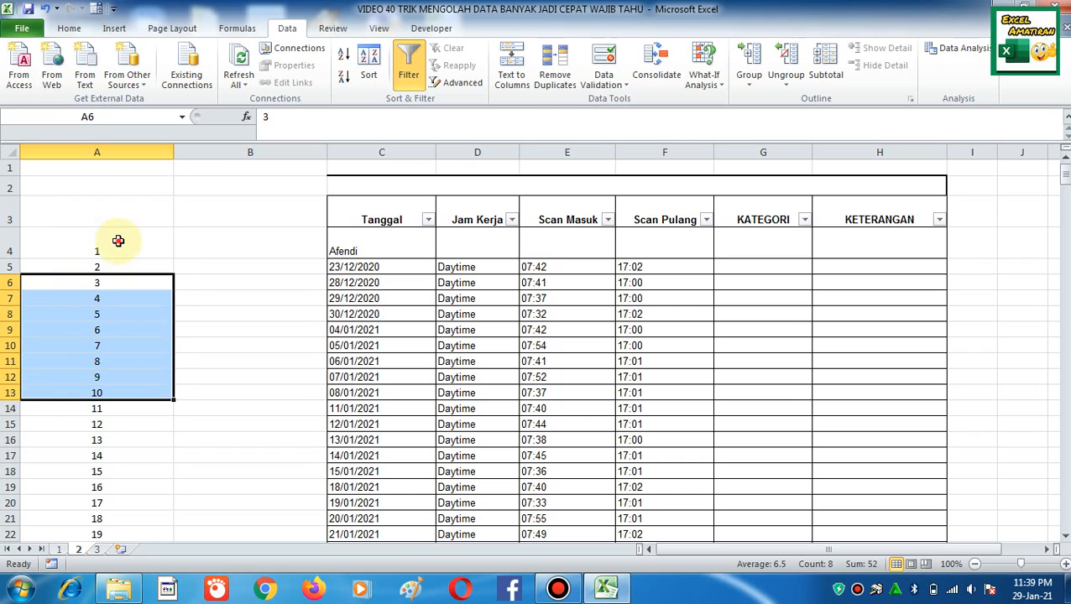
click(118, 241)
click(377, 245)
click(274, 246)
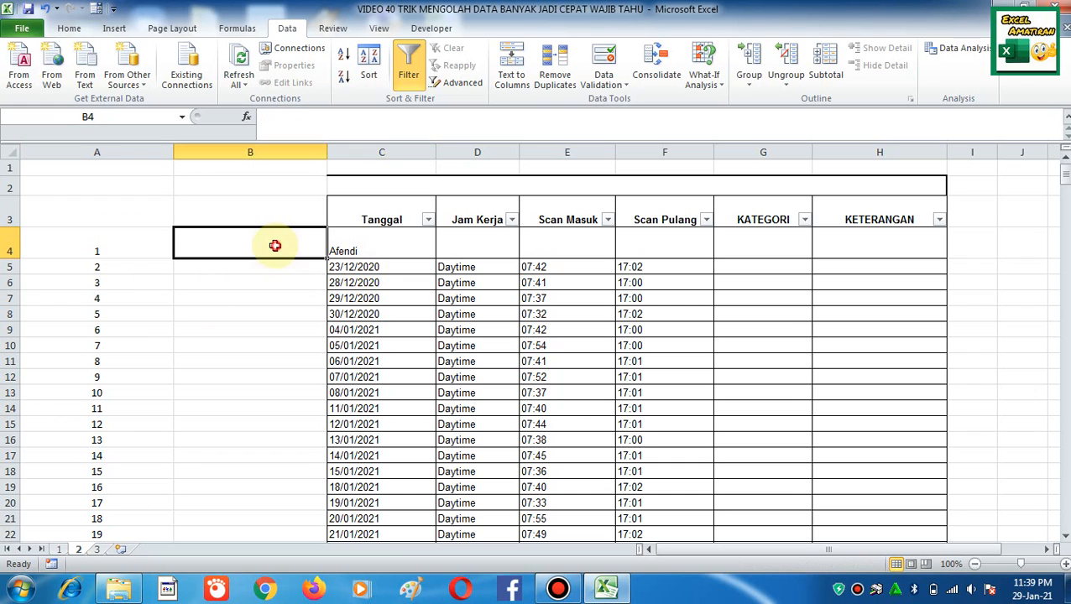
Step: Sort A4:H401 by column C values from A to Z, keeping numbers and numbers stored as text separate
click(100, 240)
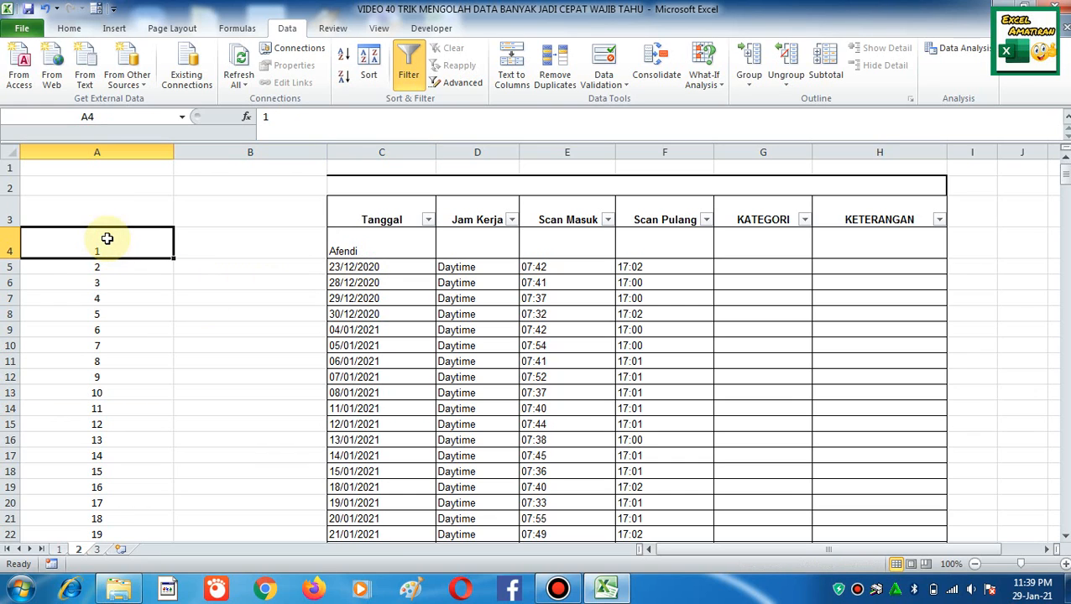
key(shift+Right)
key(shift+Right)
key(shift+Right)
key(shift+Right)
key(shift+Right)
key(shift+Right)
key(shift+Right)
key(shift+Right)
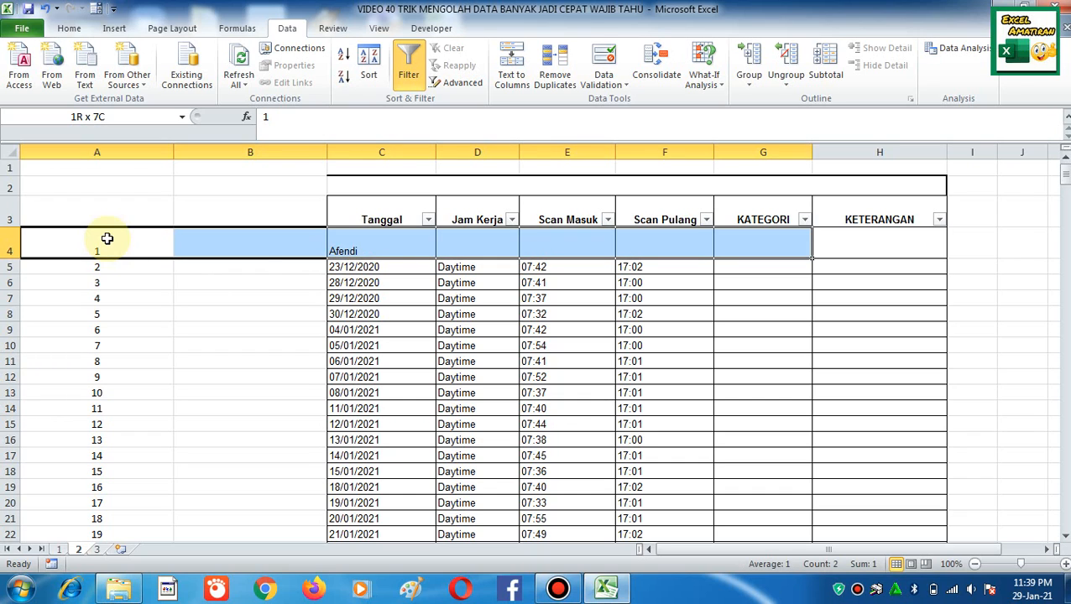
key(shift+Left)
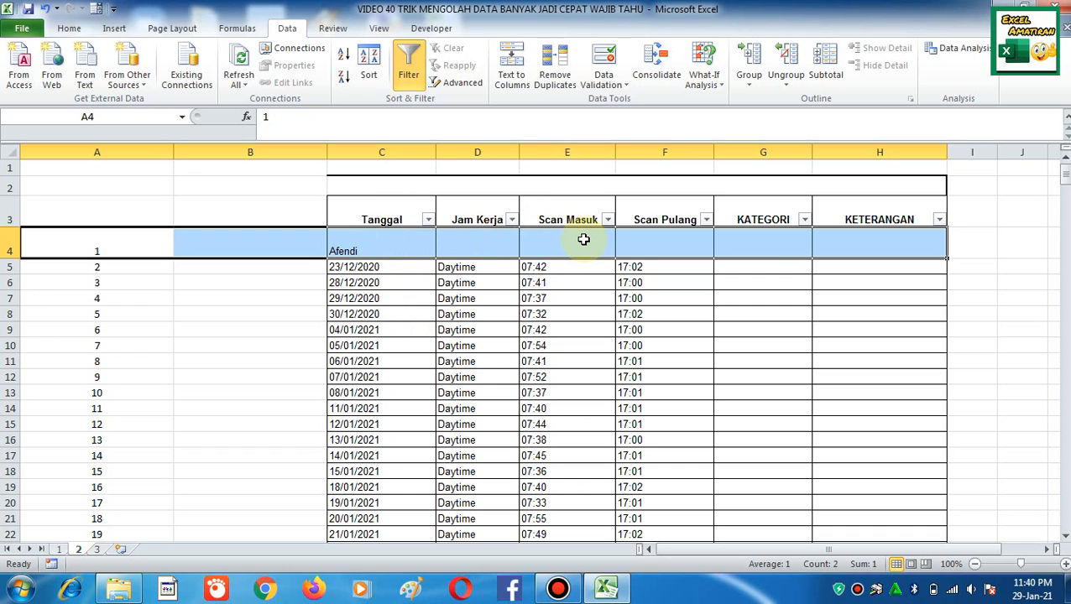
key(ctrl+shift+Down)
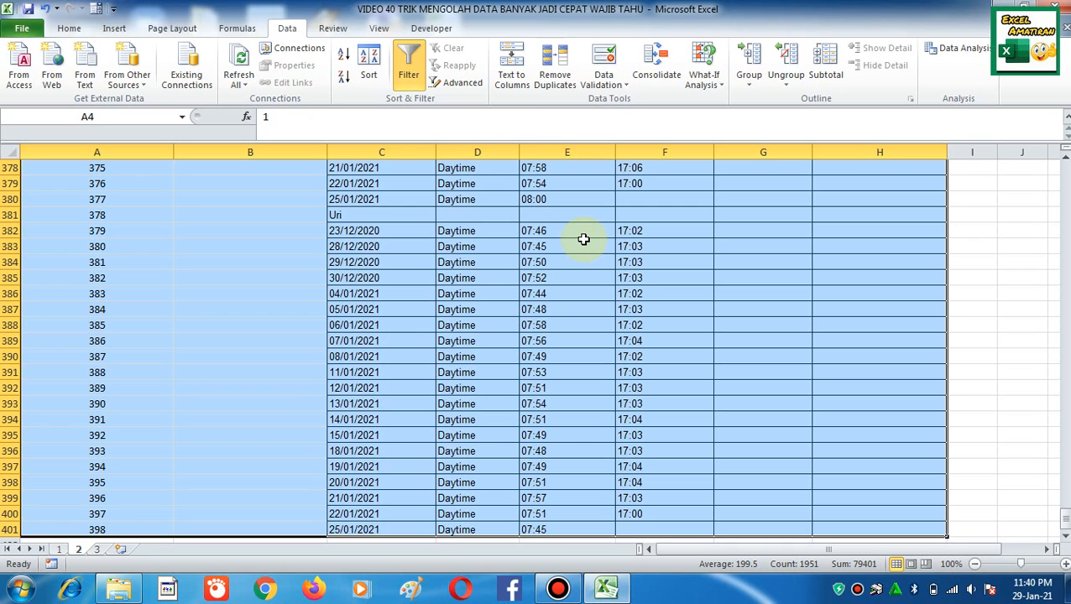
click(373, 60)
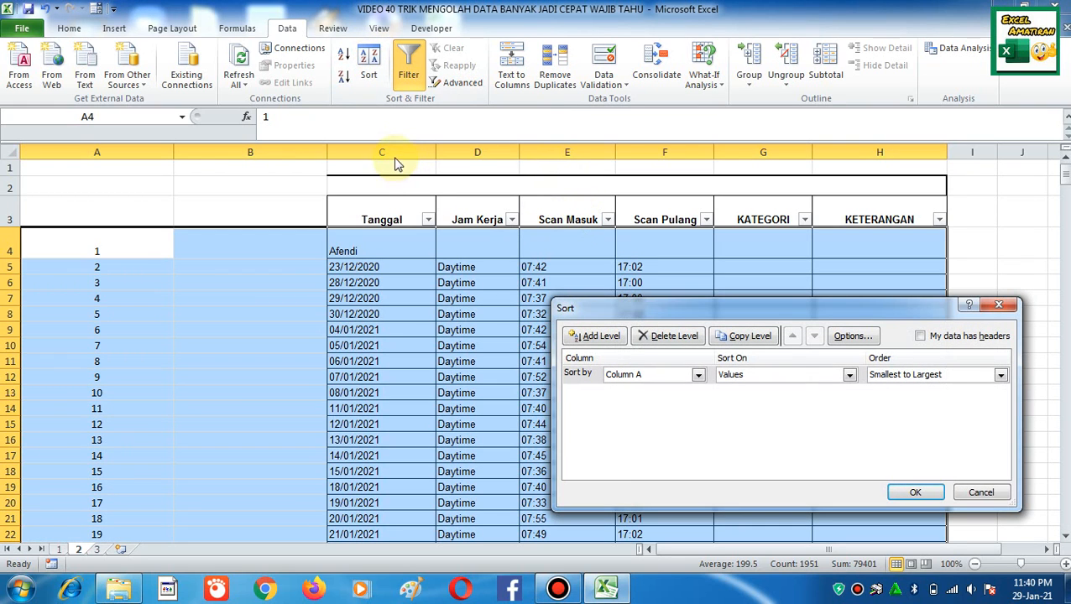
click(696, 376)
click(676, 407)
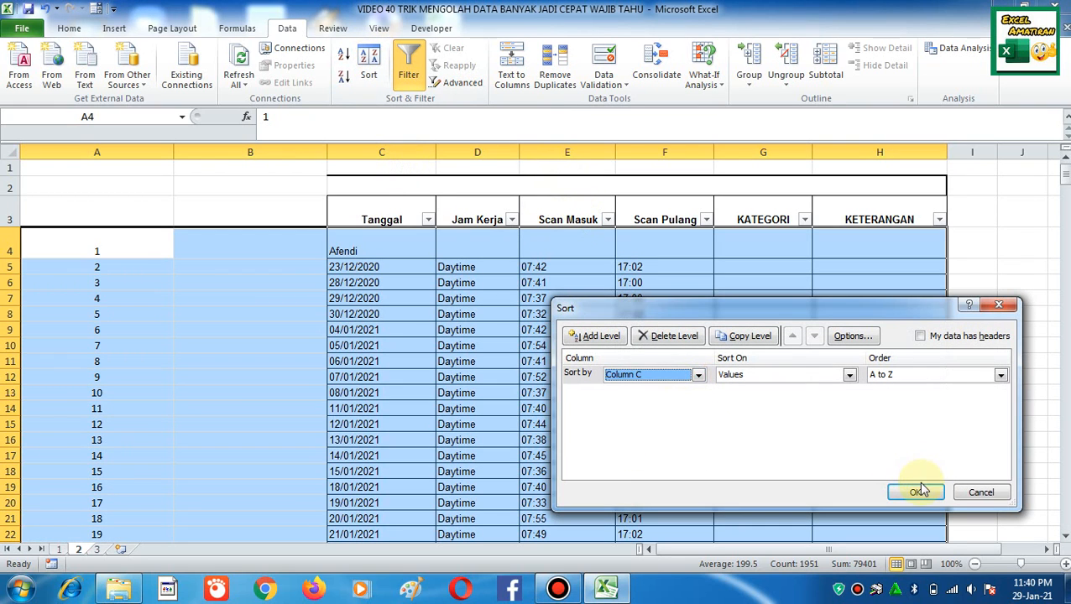
click(915, 493)
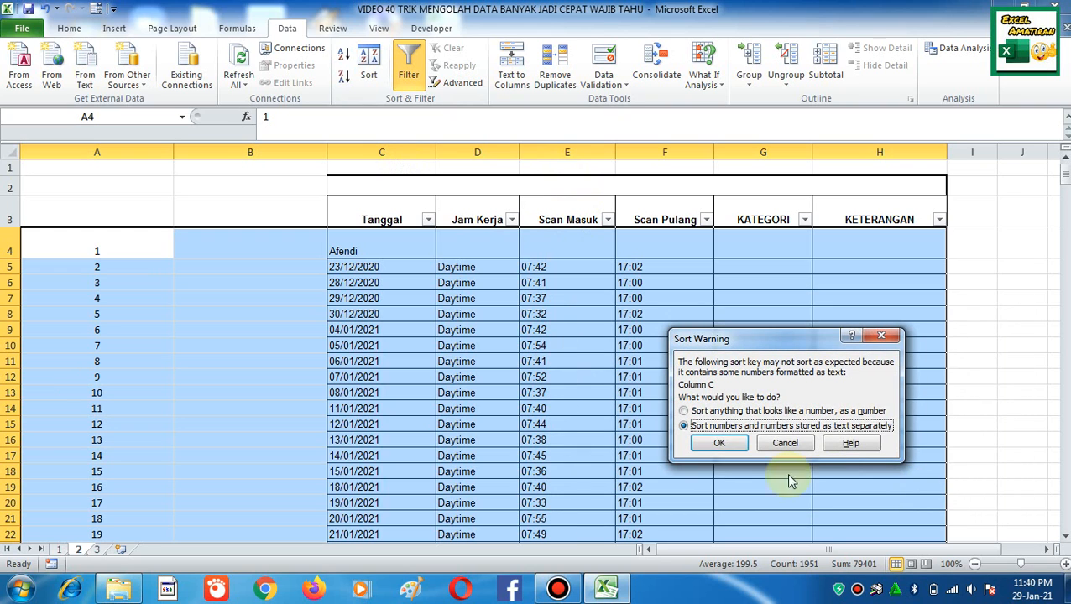
click(720, 445)
Step: Move the names grouped in C385:C401 to column B, starting at B385
click(352, 251)
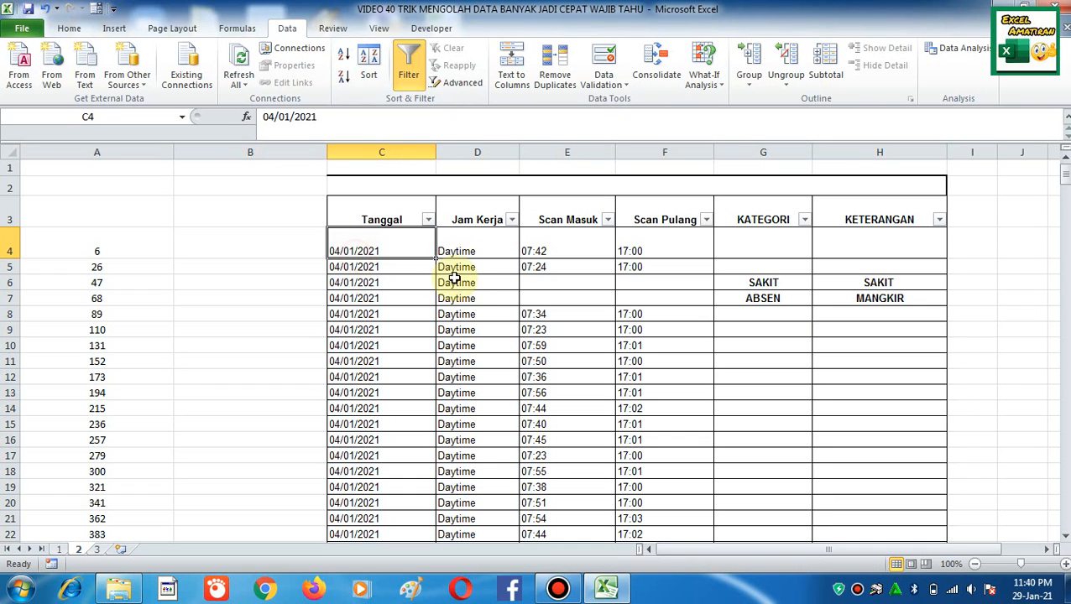
key(ctrl+Down)
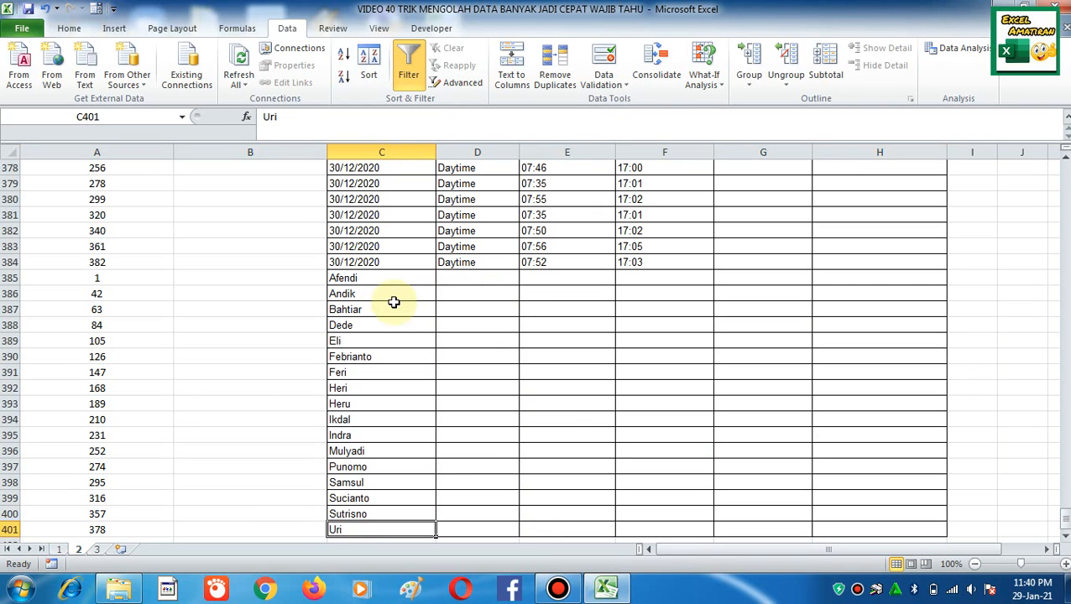
click(367, 281)
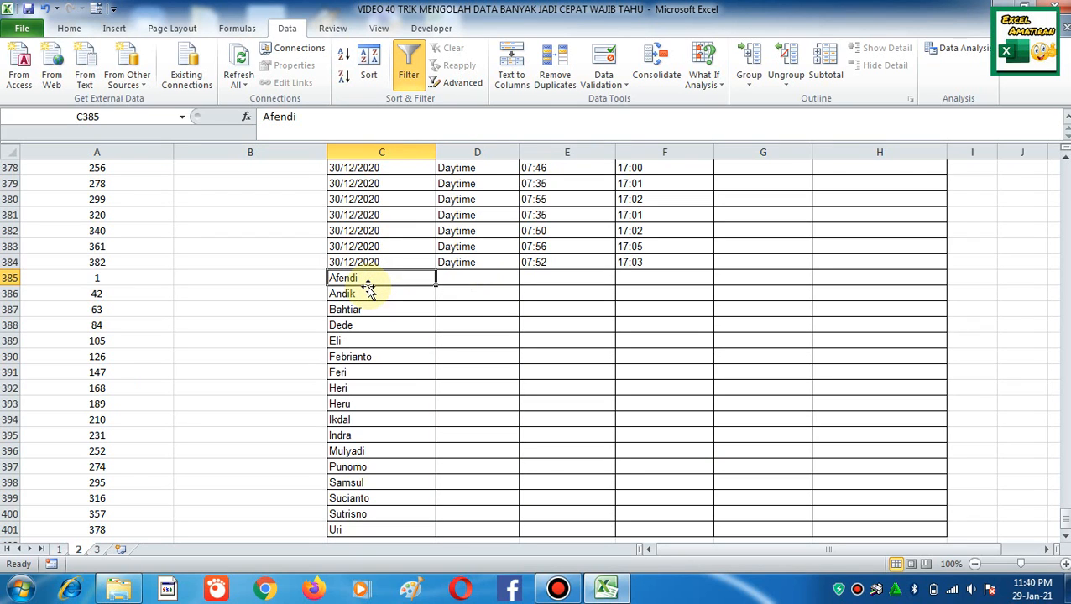
key(ctrl+Up)
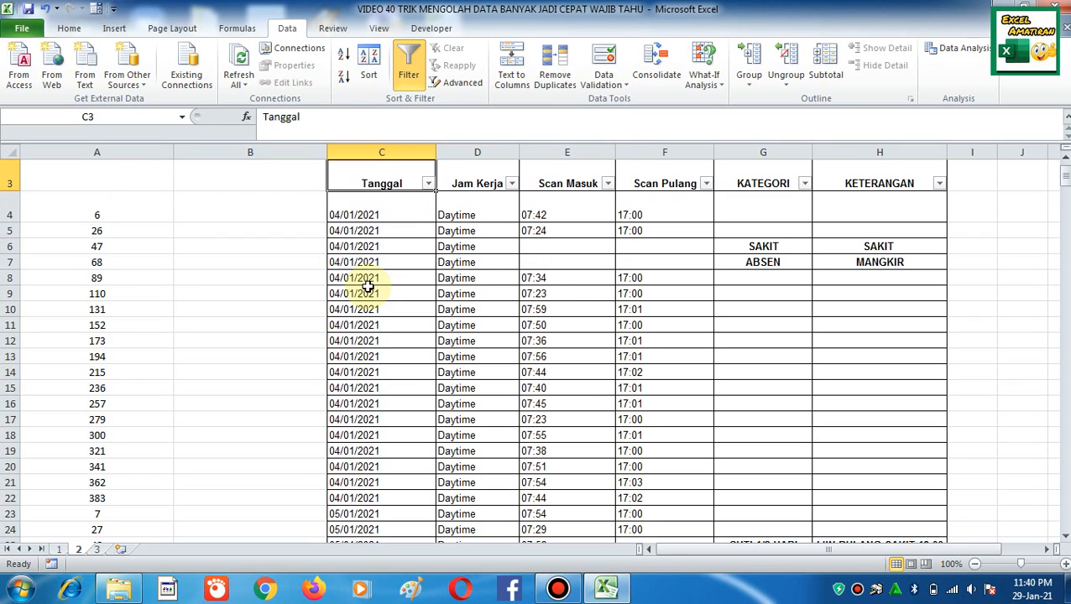
key(Down)
key(ctrl+Down)
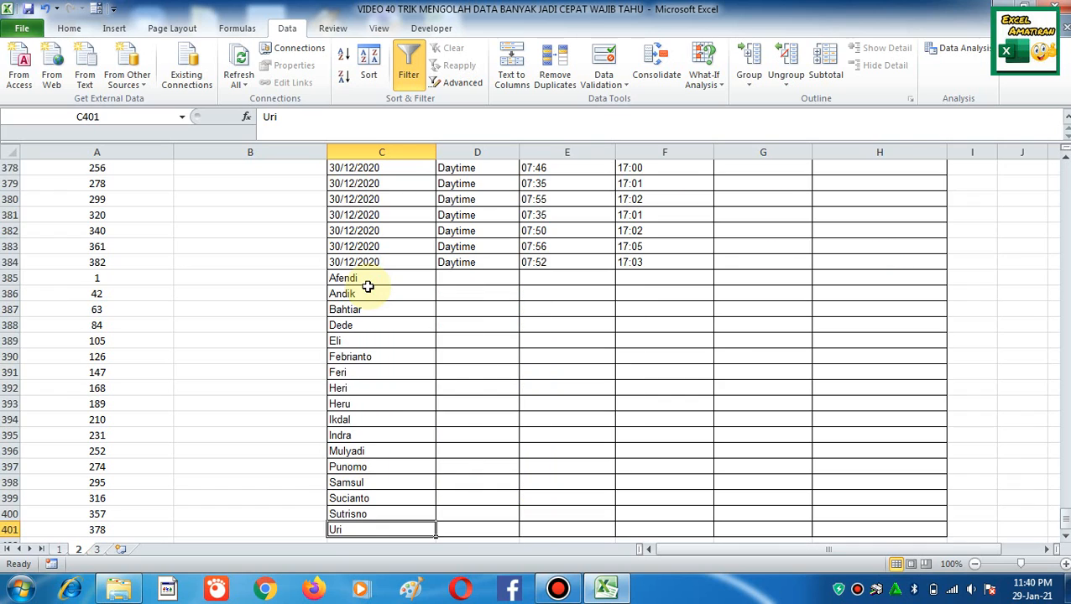
click(362, 292)
click(363, 281)
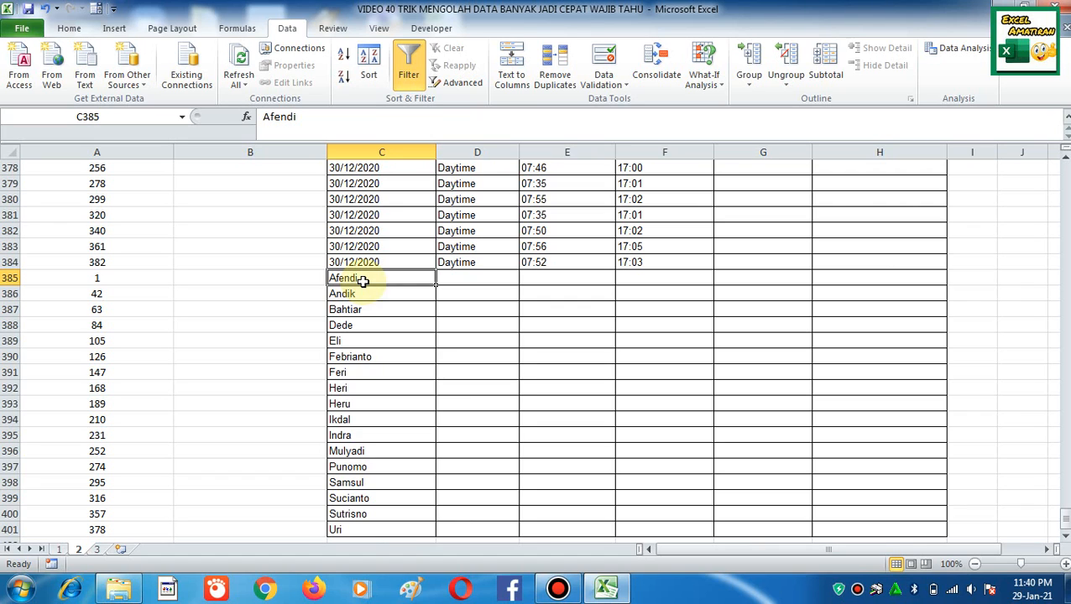
key(ctrl+shift+Down)
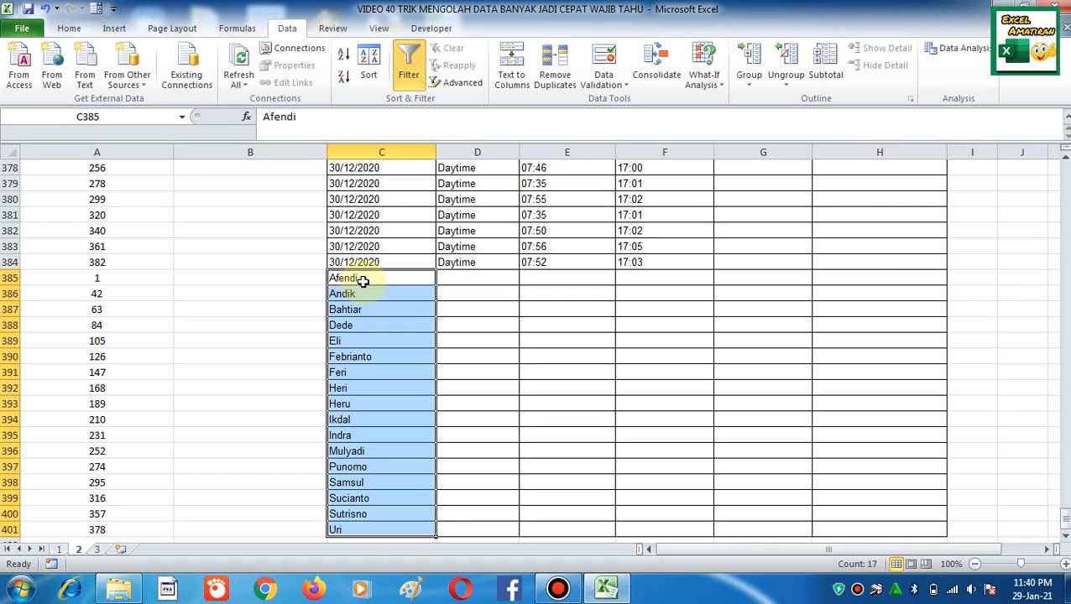
key(ctrl+c)
key(Left)
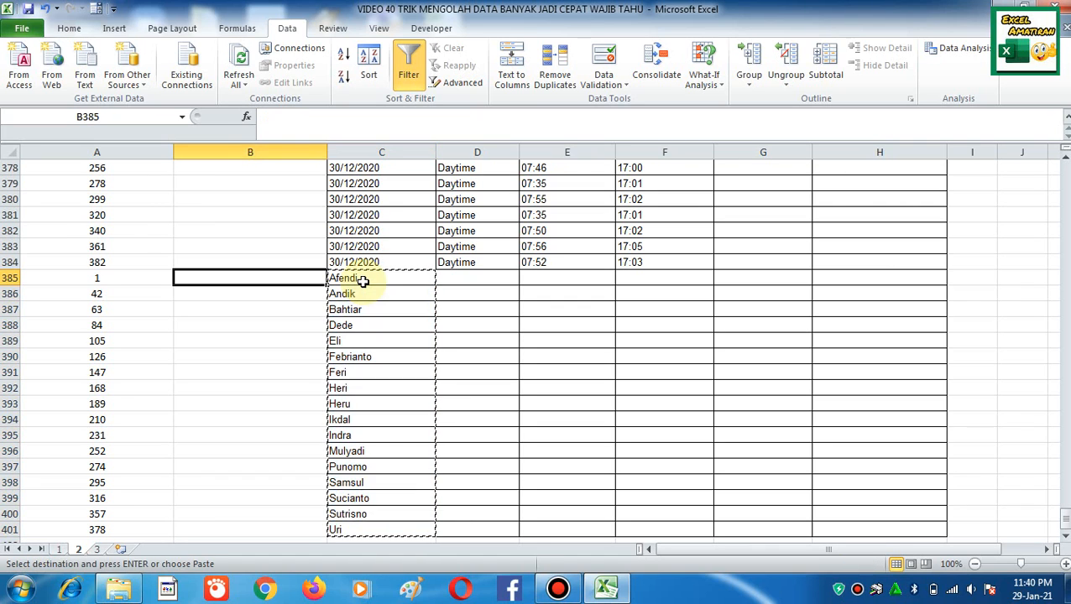
key(ctrl+v)
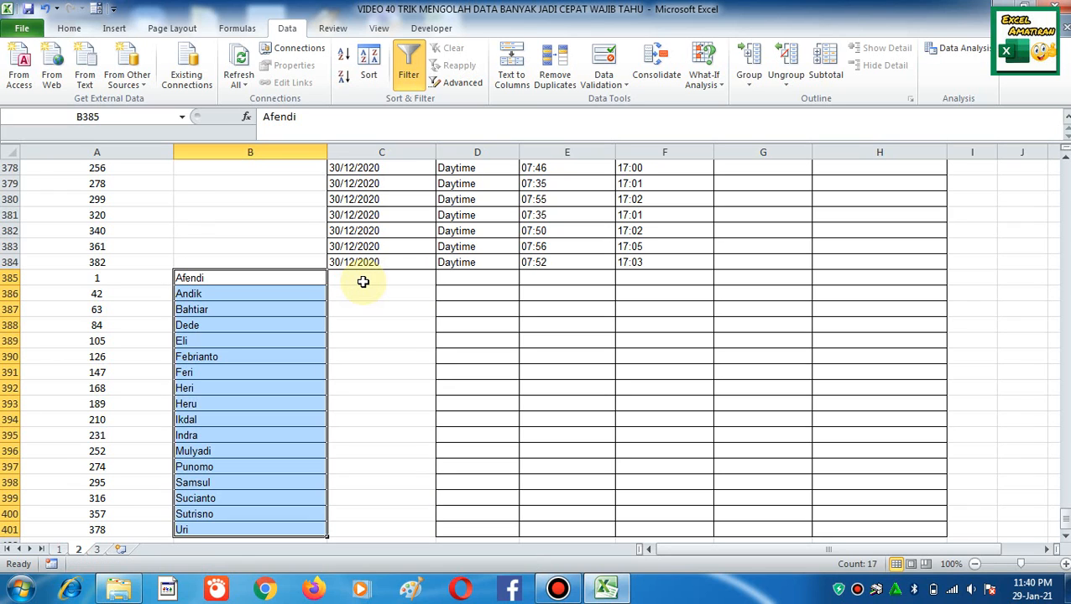
Step: Examine the helper numbers in column A beside the moved names and up to row 4
key(Left)
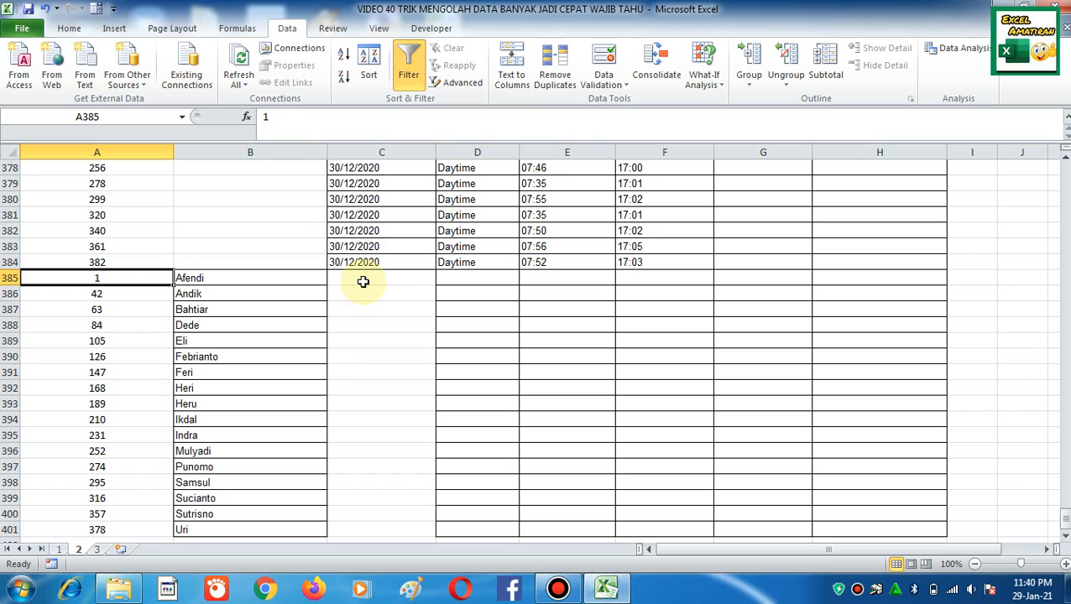
key(Up)
key(Up)
key(Down)
key(Down)
key(Down)
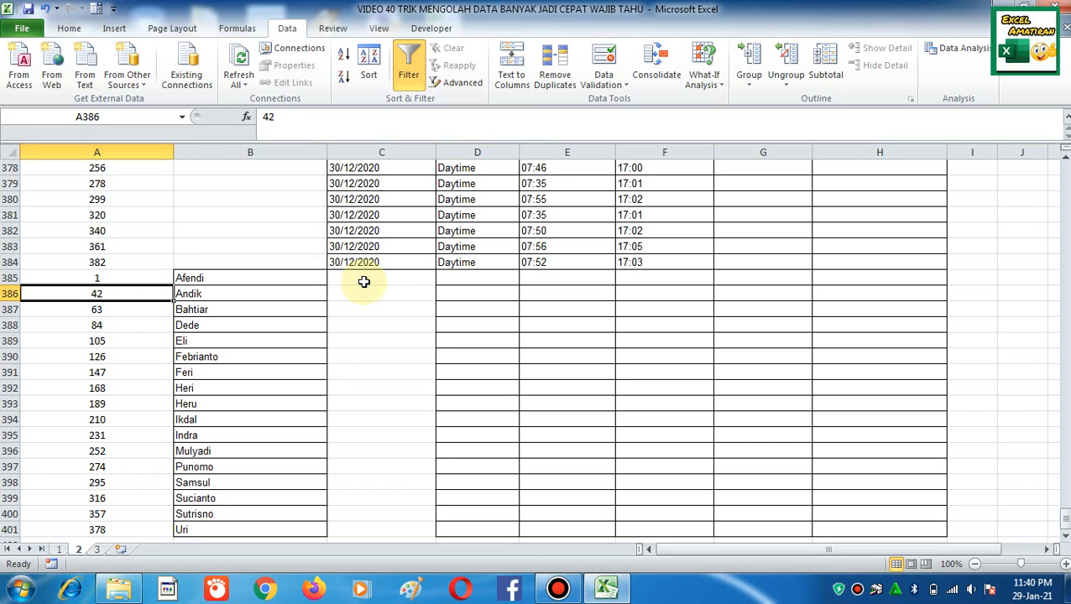
drag(119, 201, 125, 454)
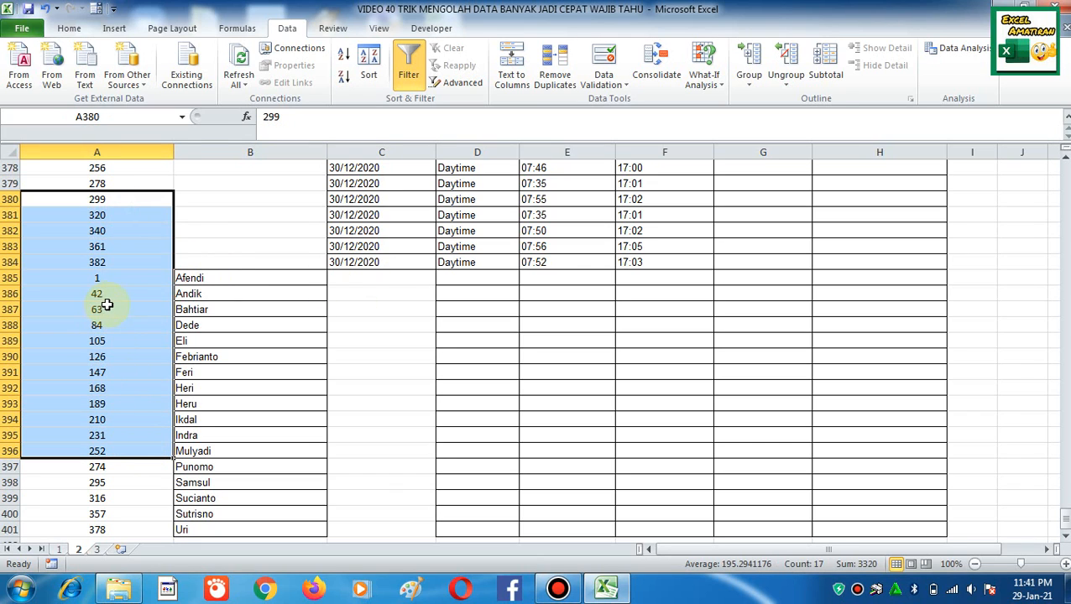
drag(103, 215, 117, 452)
key(ctrl+Up)
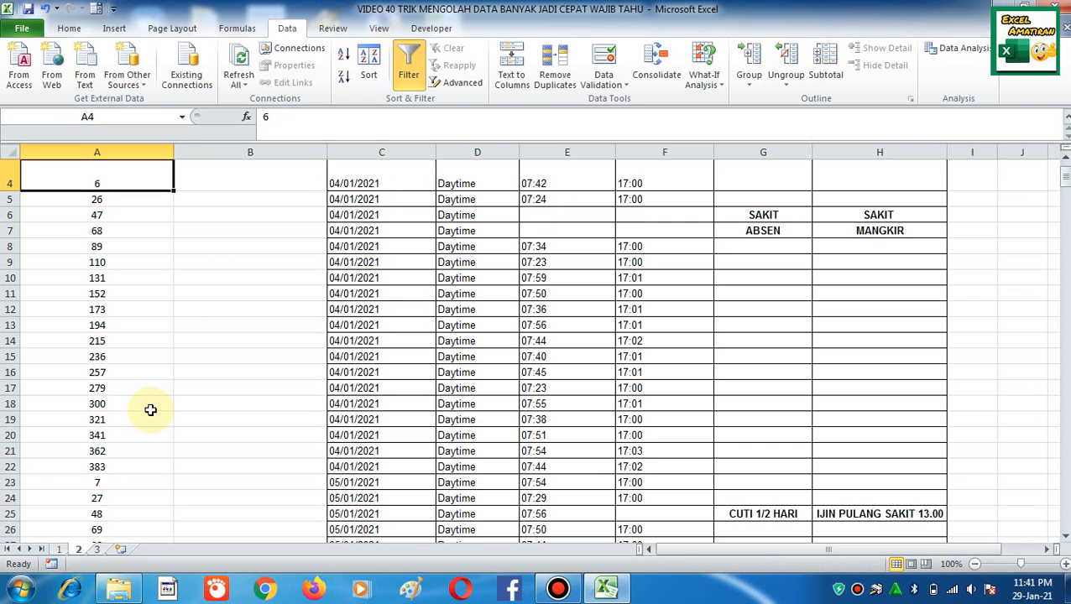
Step: Sort A4:H401 by the helper numbers in column A from smallest to largest
key(ctrl+Up)
key(ctrl+Down)
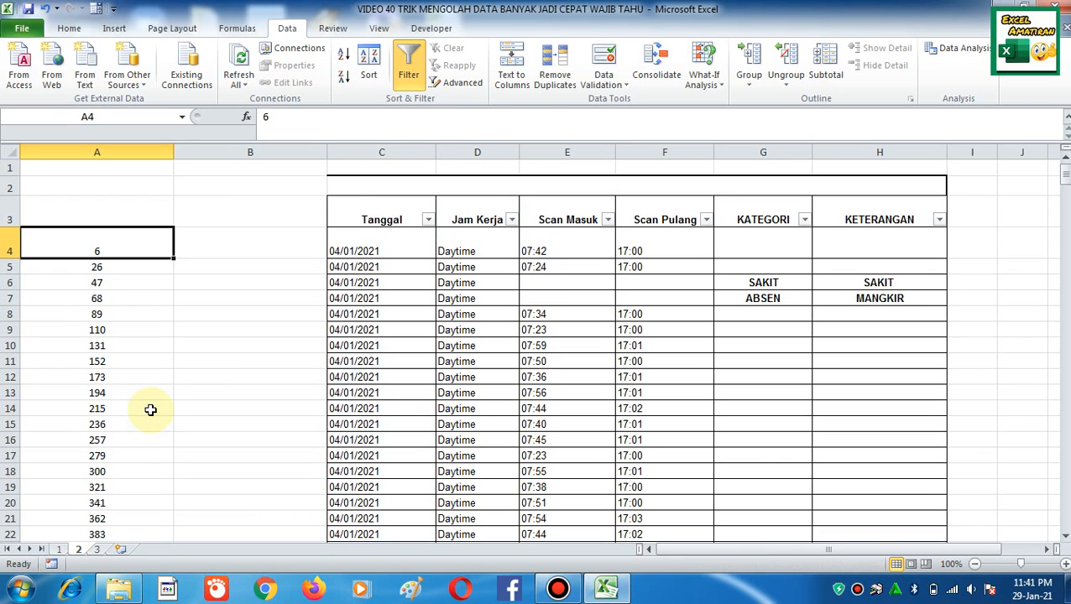
key(ctrl+shift+Down)
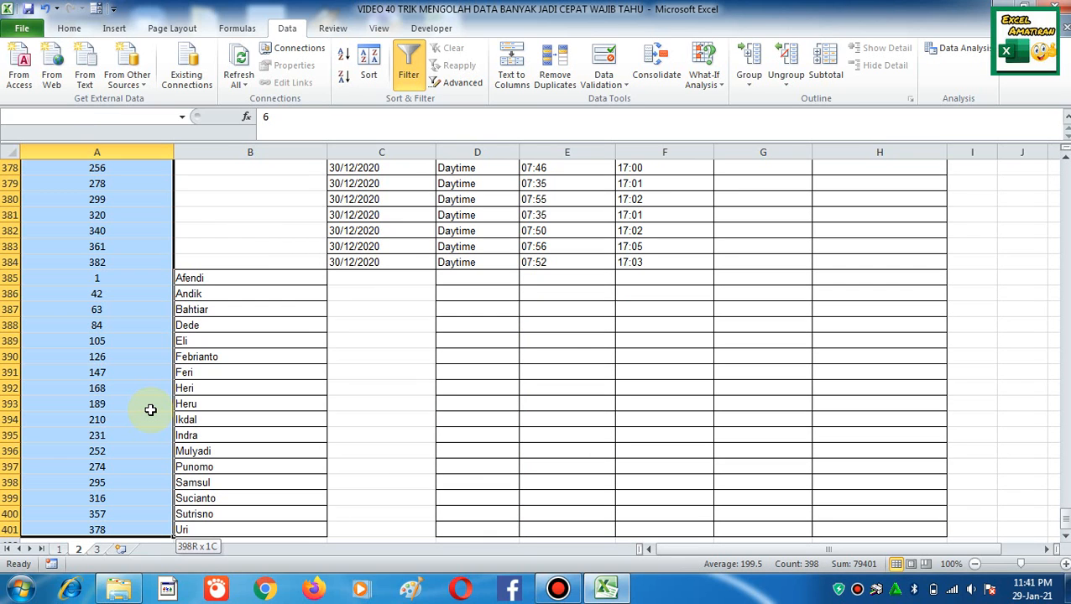
key(shift+Right)
key(shift+Right)
key(shift+Right)
key(shift+Right)
key(shift+Right)
key(shift+Right)
key(shift+Right)
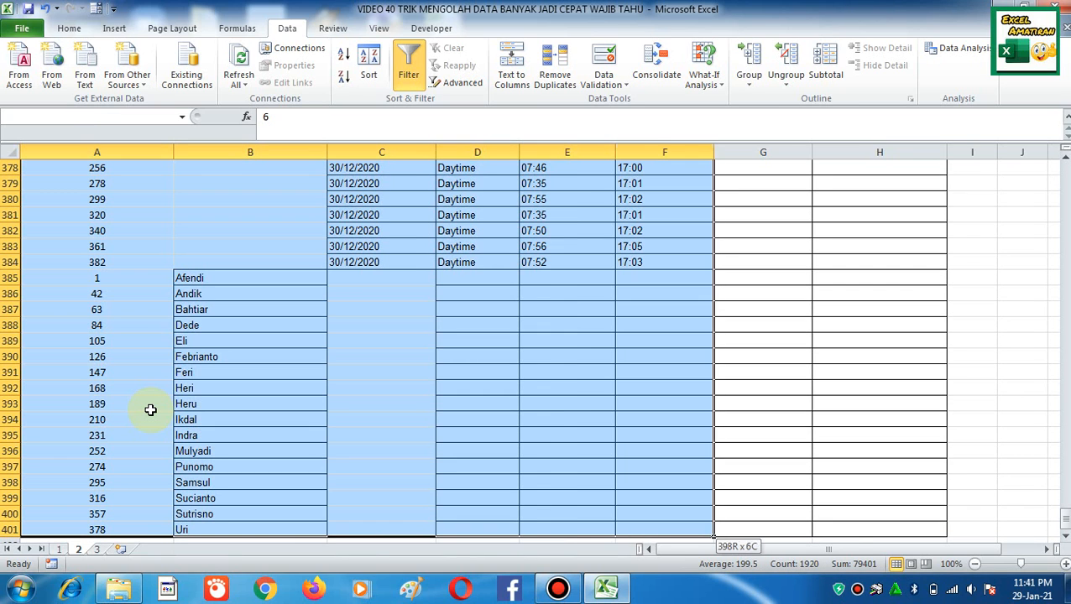
click(368, 67)
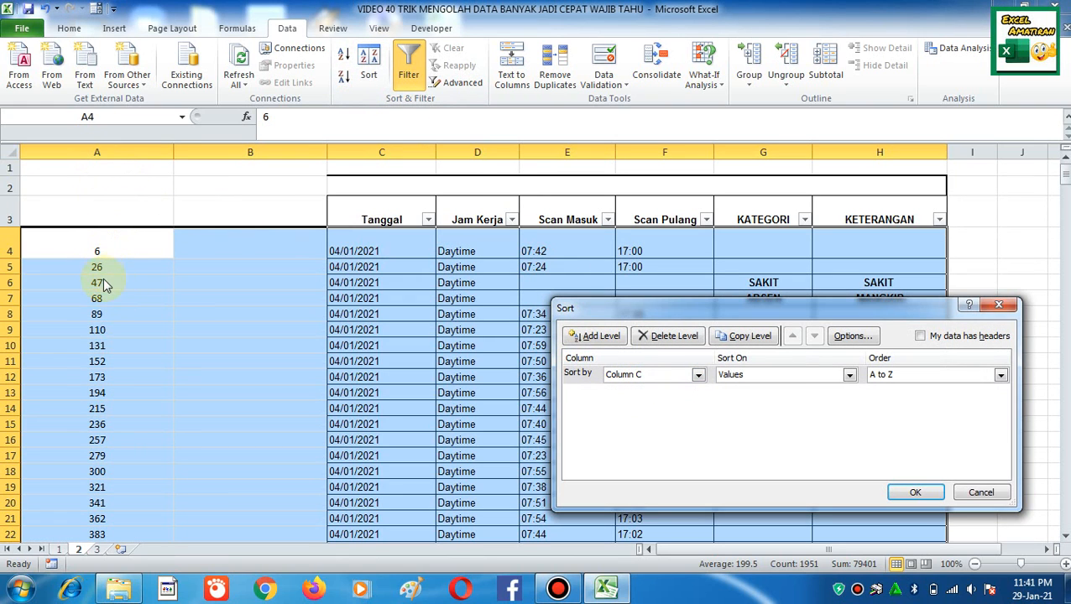
click(696, 375)
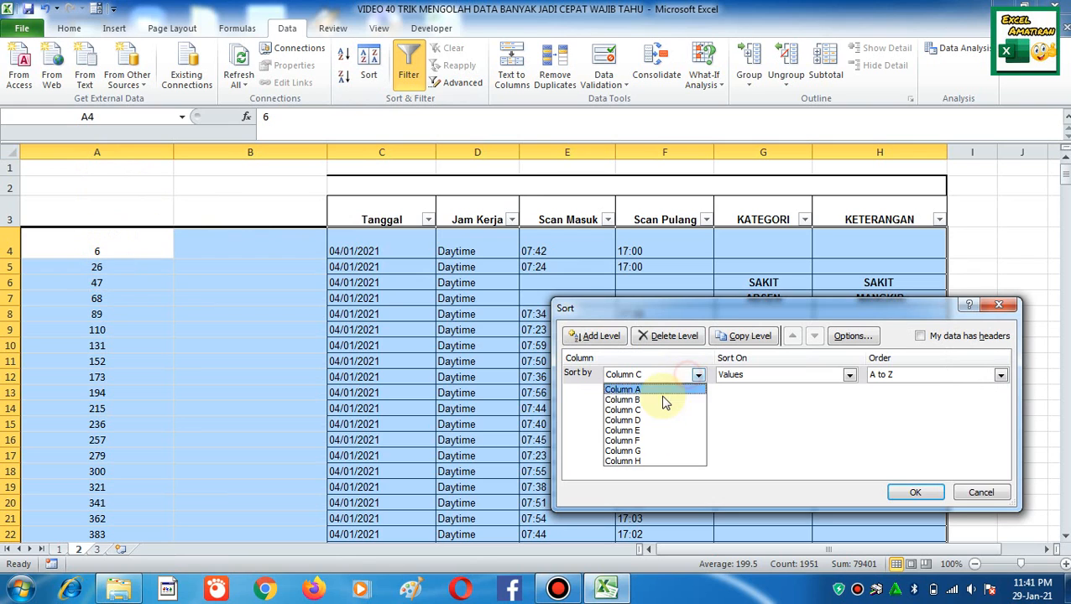
click(655, 390)
click(915, 493)
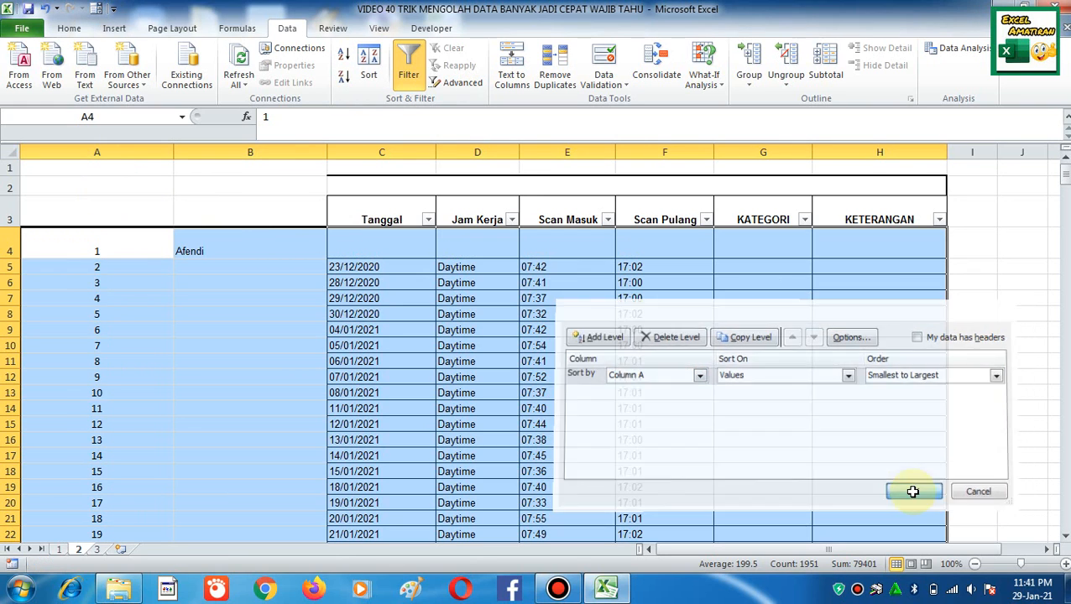
Step: Autofit the height of row 4 on sheet 2
click(362, 332)
click(206, 242)
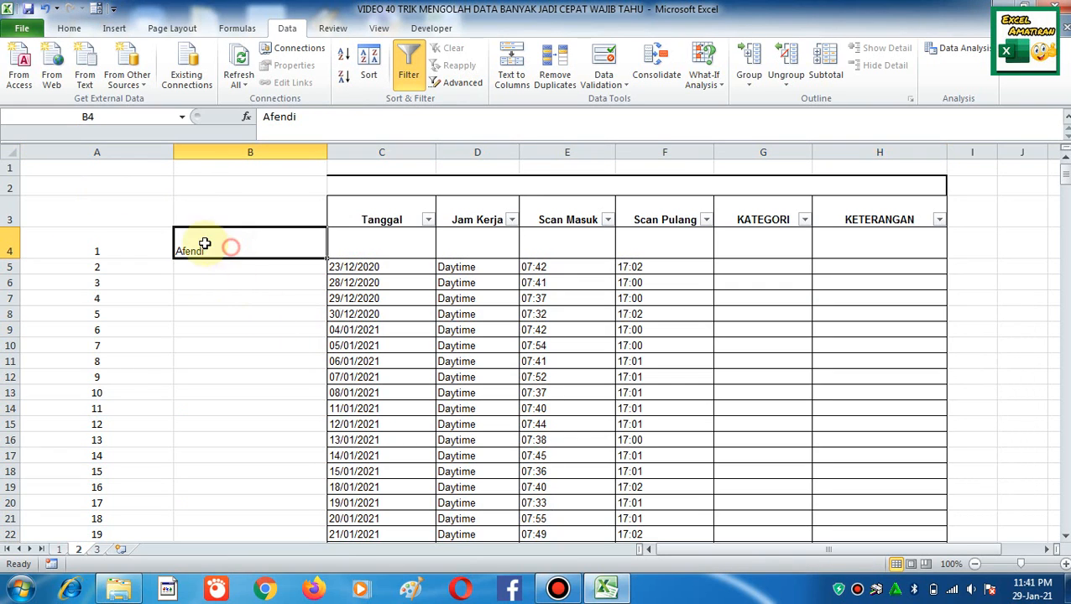
double_click(6, 258)
click(150, 303)
Step: Examine the names down column B of sheet 2 to check where each stands relative to its attendance records
click(280, 233)
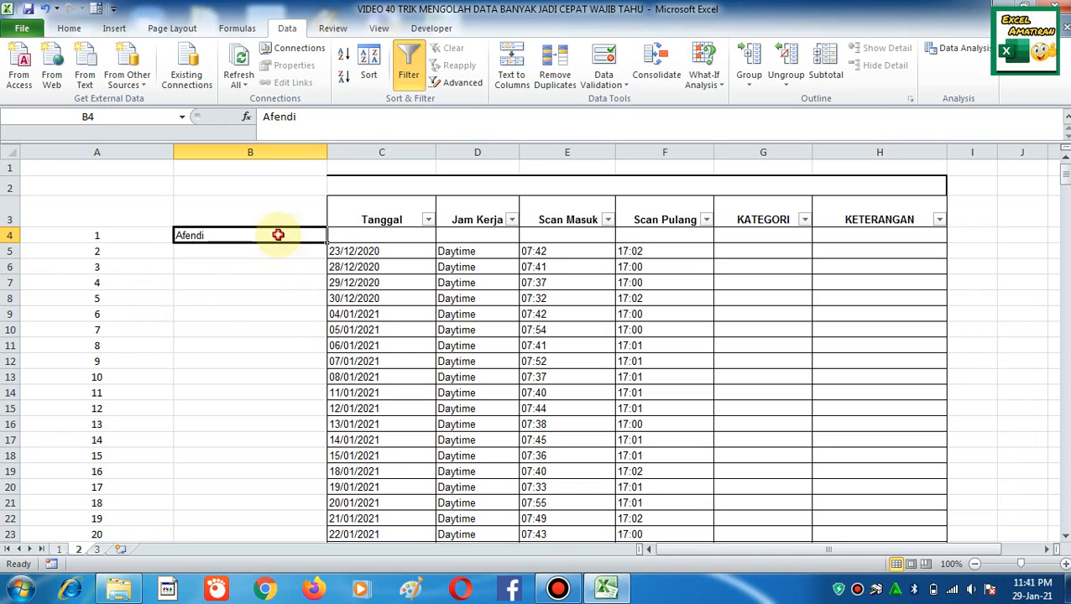
drag(280, 233, 287, 456)
click(241, 330)
key(ctrl+Down)
key(ctrl+Down)
key(ctrl+Down)
key(ctrl+Down)
key(ctrl+Down)
key(ctrl+Down)
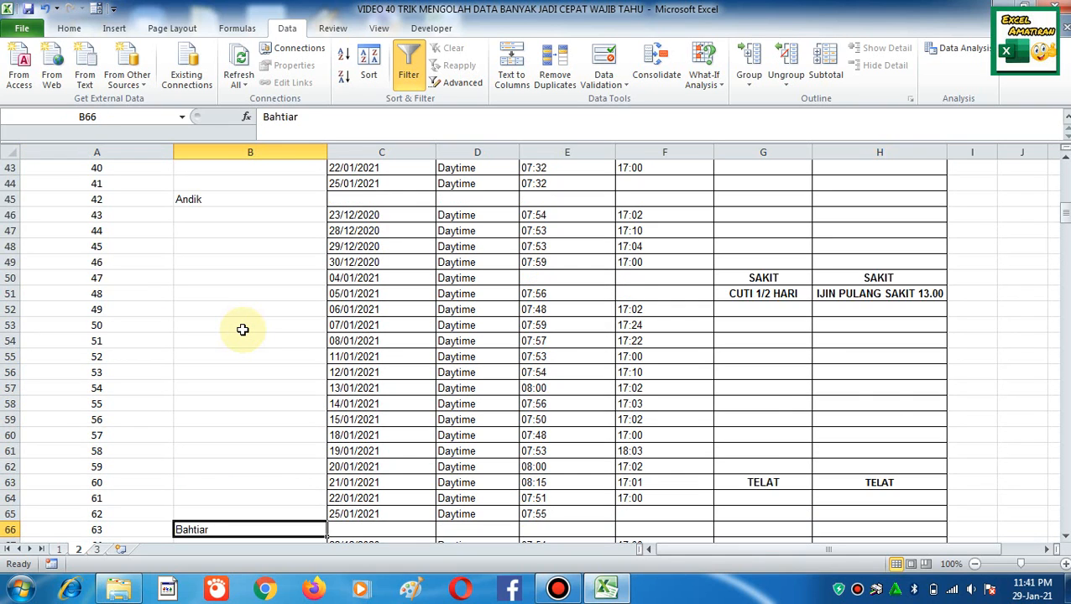
key(ctrl+Down)
key(ctrl+Down)
key(ctrl+Down)
key(ctrl+Down)
key(ctrl+Up)
key(ctrl+Up)
key(ctrl+Up)
key(ctrl+Up)
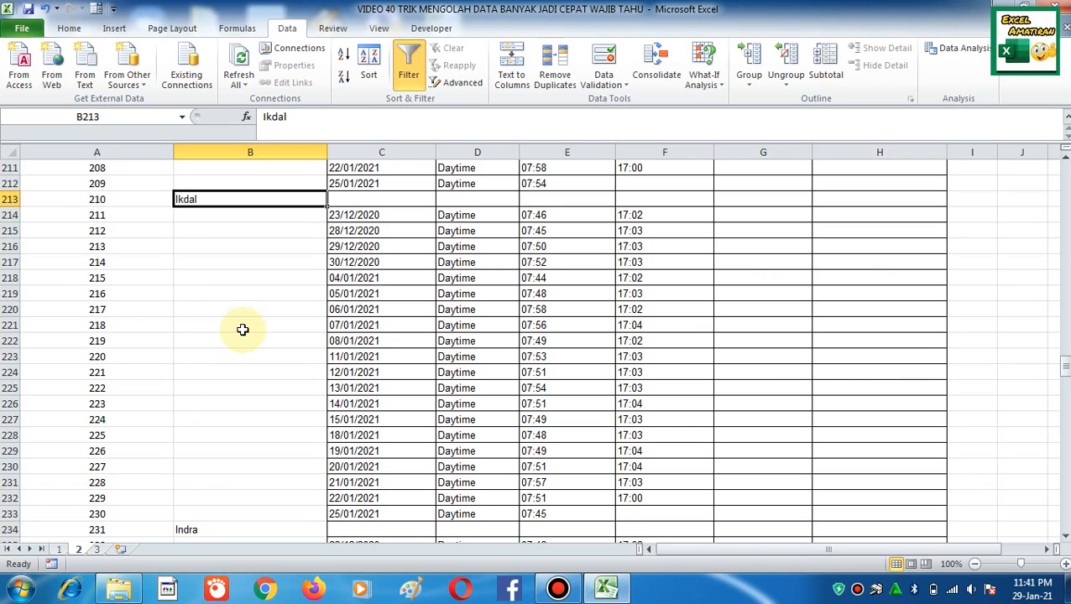
key(ctrl+Up)
key(ctrl+Up)
key(ctrl+Up)
key(ctrl+Up)
key(ctrl+Up)
key(ctrl+Up)
key(ctrl+Up)
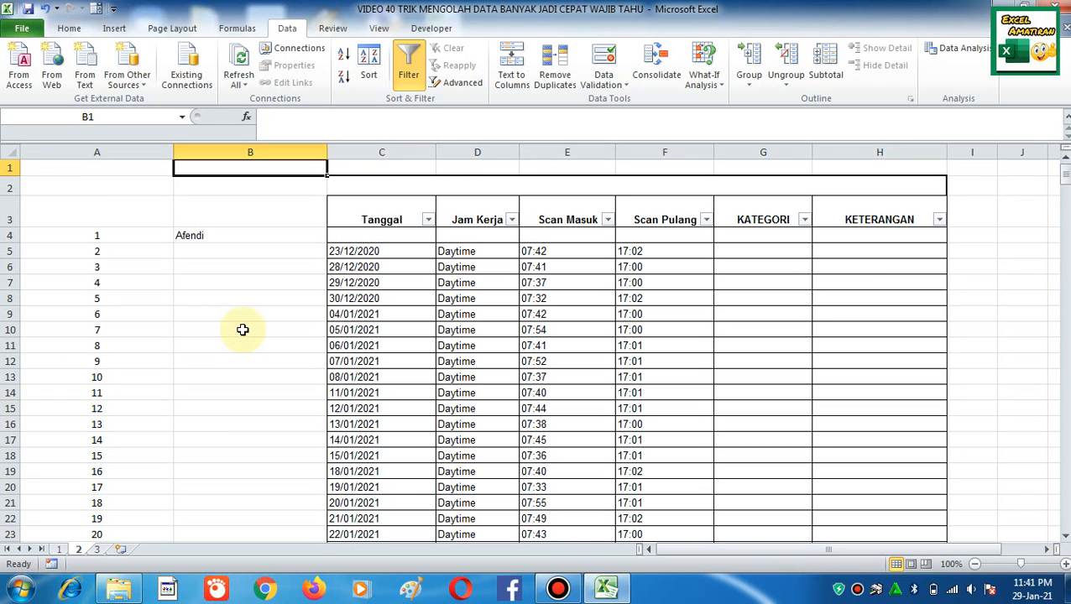
Step: Open sheet 3 and examine its debet, Kredit and Saldo kumulatif columns
click(97, 550)
click(247, 354)
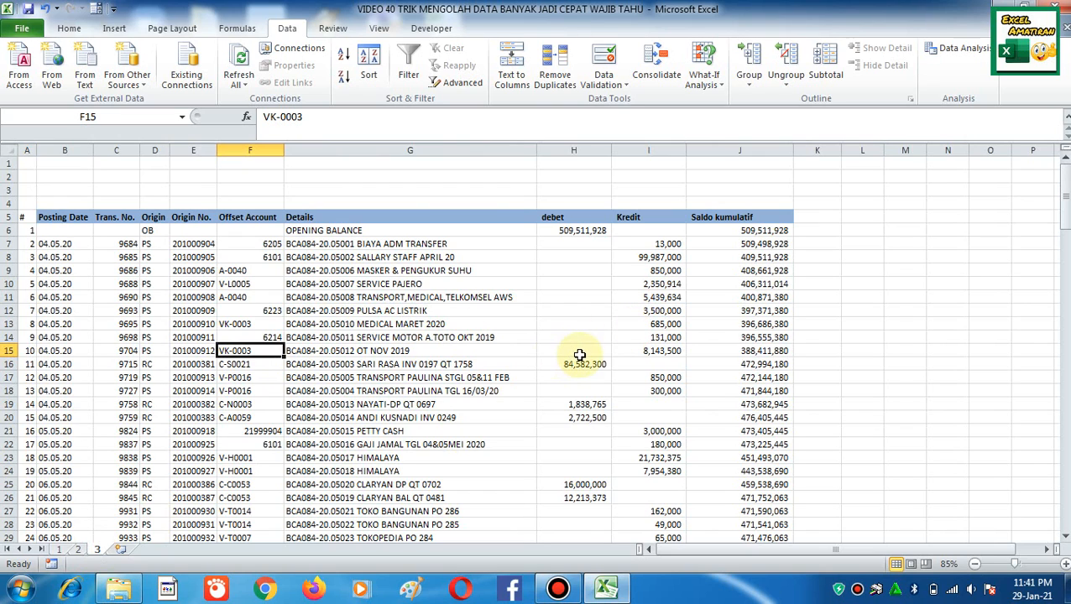
click(579, 355)
click(572, 217)
click(651, 230)
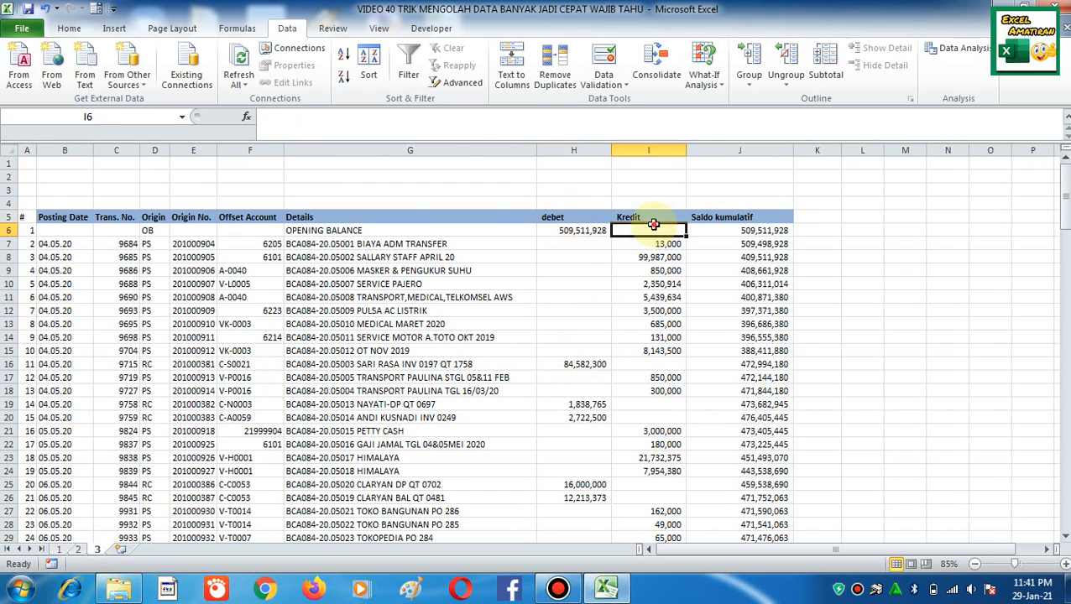
click(758, 244)
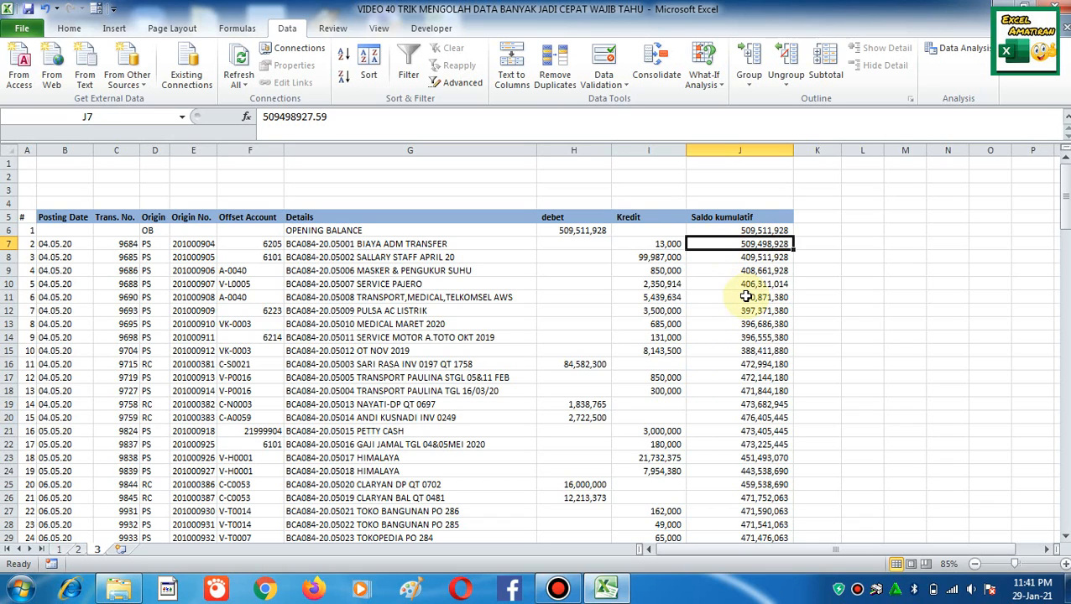
click(578, 216)
click(631, 218)
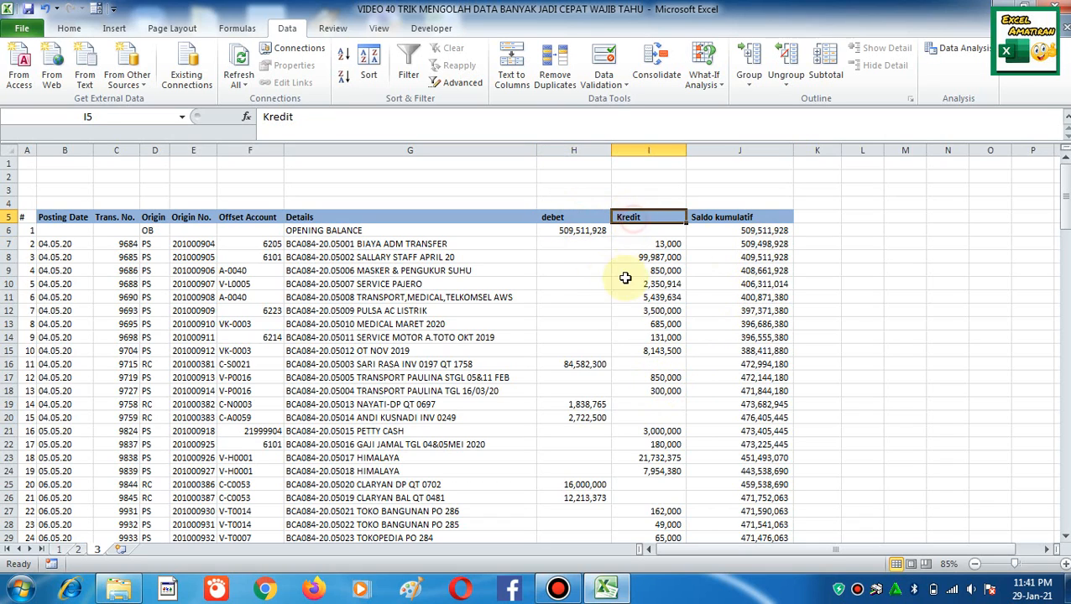
Step: Try moving the Kredit amounts in I7:I15 into the debet column at H7:H15
click(591, 260)
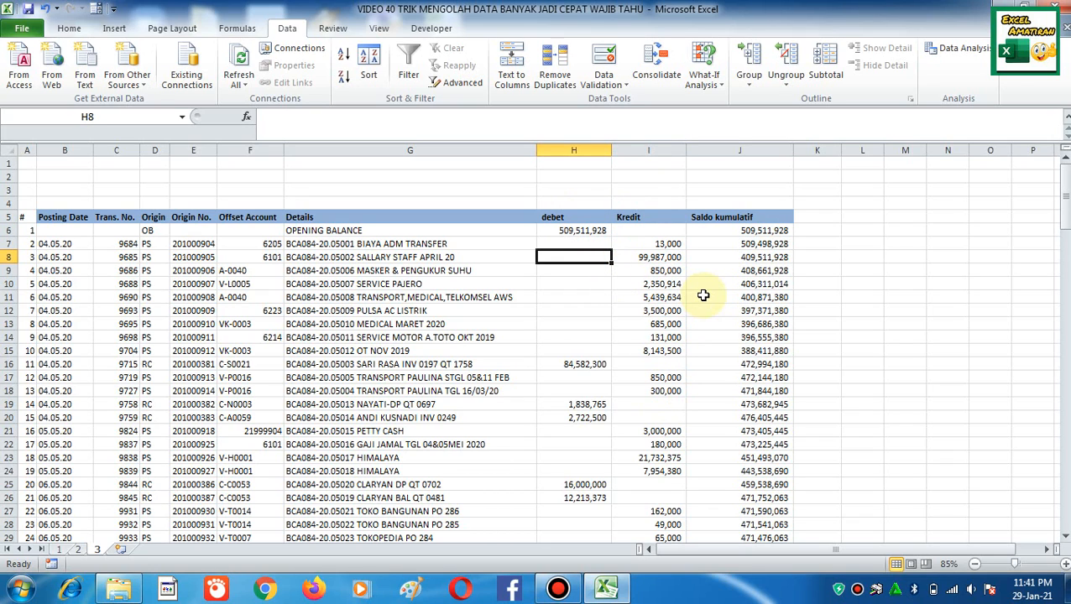
click(652, 269)
drag(669, 242, 669, 336)
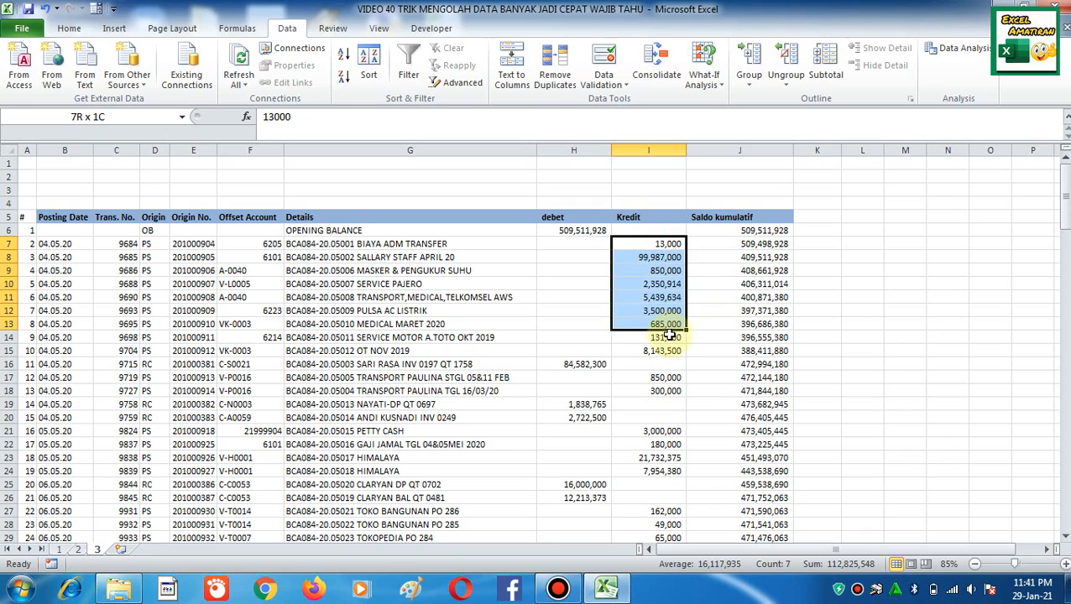
click(588, 324)
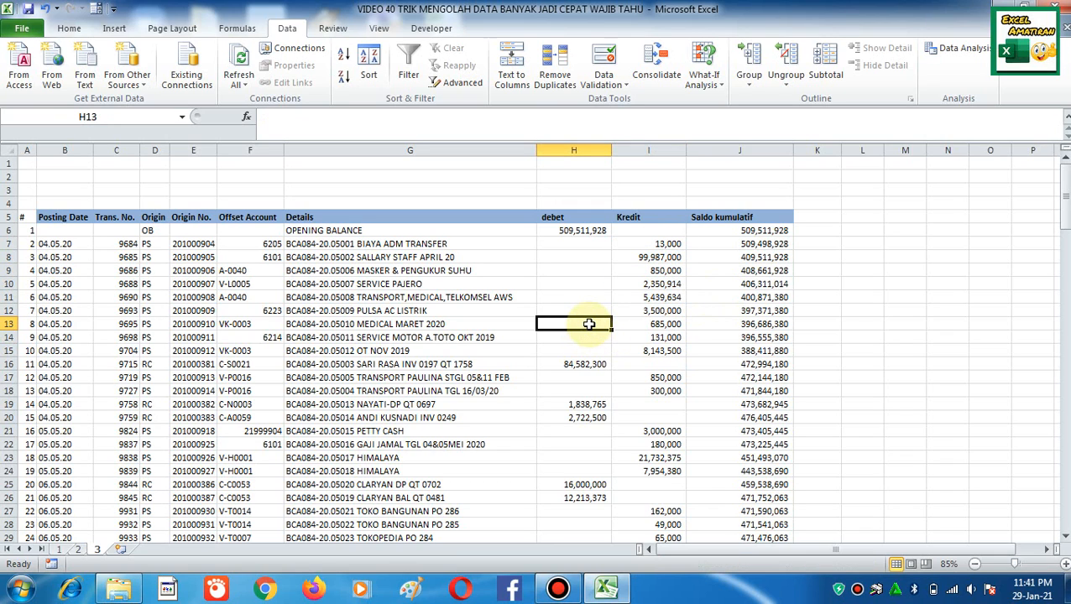
drag(663, 243, 665, 350)
key(ctrl+x)
key(Left)
key(ctrl+v)
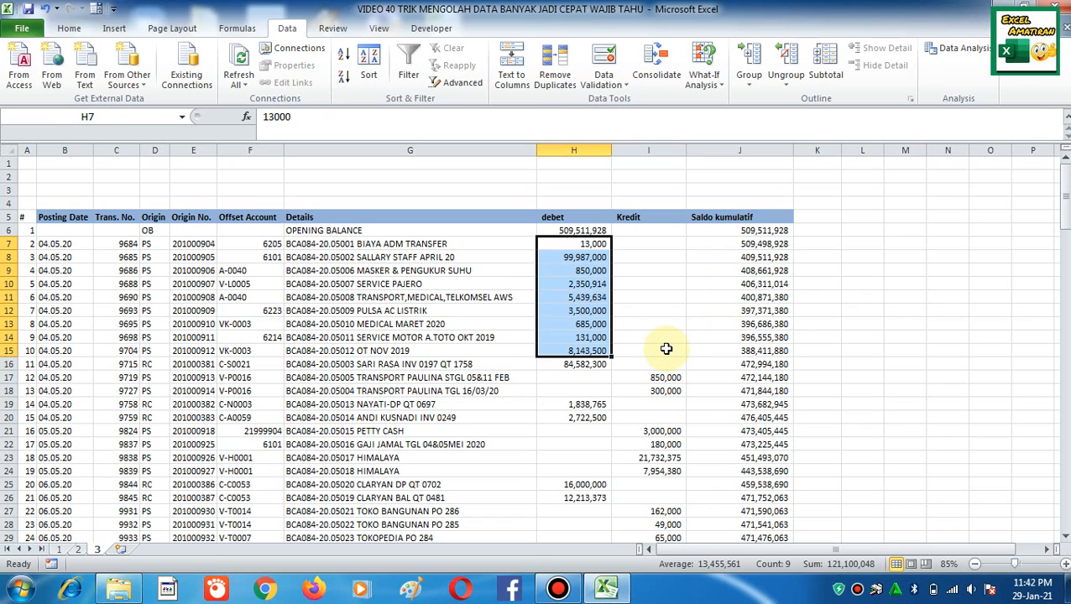
Step: Try moving the Kredit amounts in I17:I18 into the debet column, and undo both moves
key(Right)
key(Down)
key(Down)
key(Down)
key(Down)
key(Down)
key(Down)
key(Down)
key(Down)
key(Down)
key(Down)
key(shift+Down)
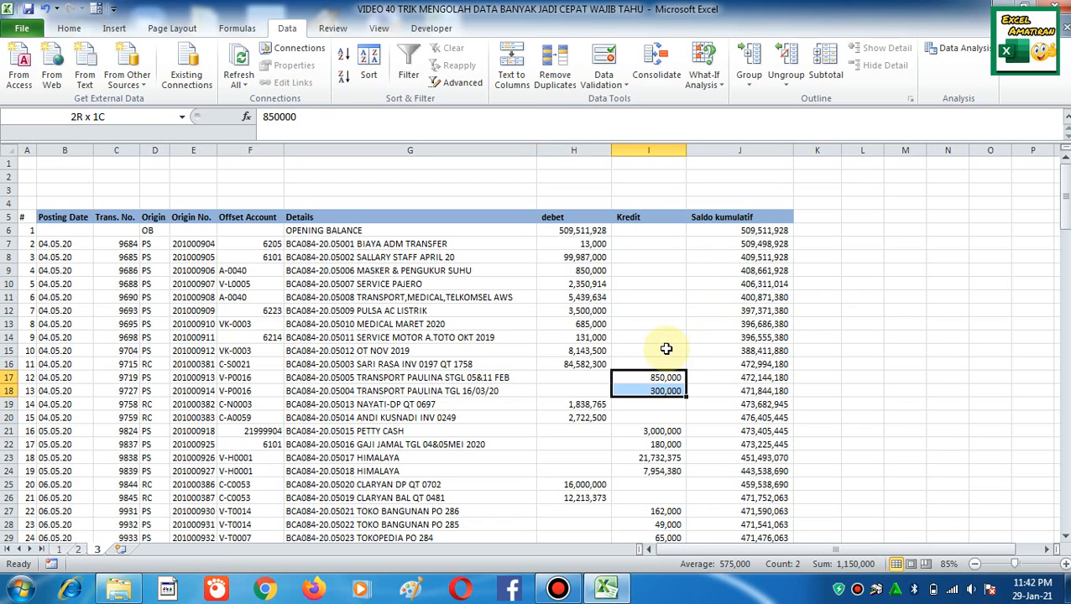
key(ctrl+x)
key(Left)
key(ctrl+v)
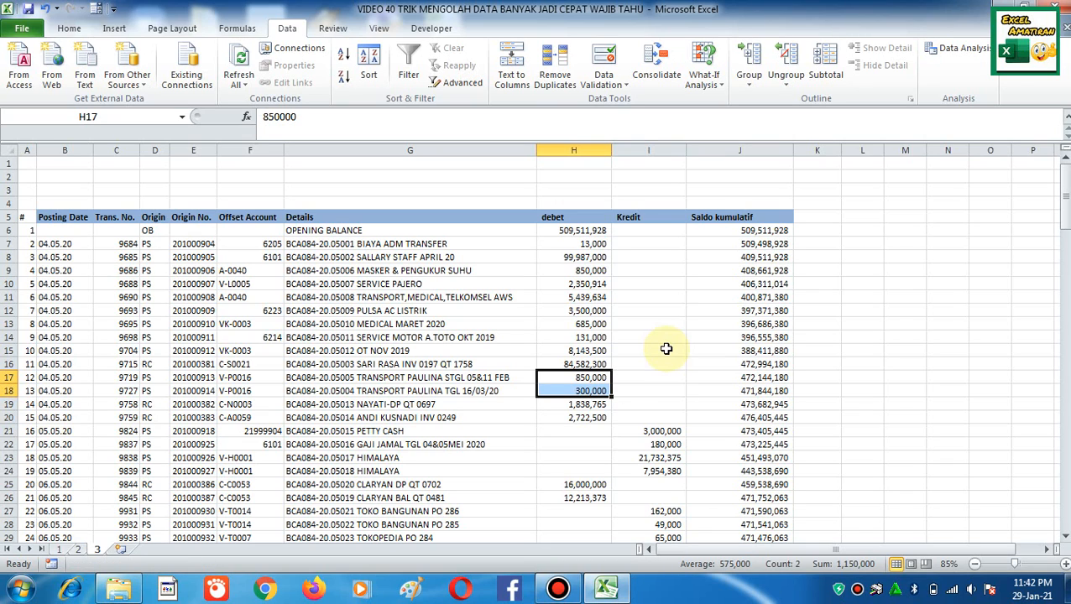
key(ctrl+z)
key(ctrl+z)
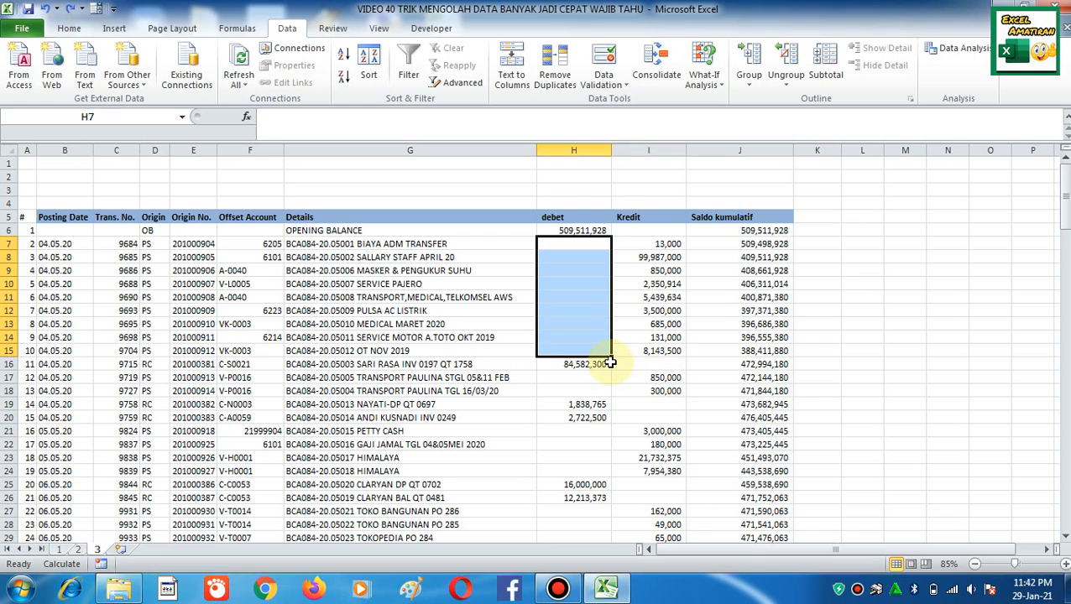
Step: Widen column A, which holds the # row numbers, on sheet 3
click(273, 364)
click(50, 268)
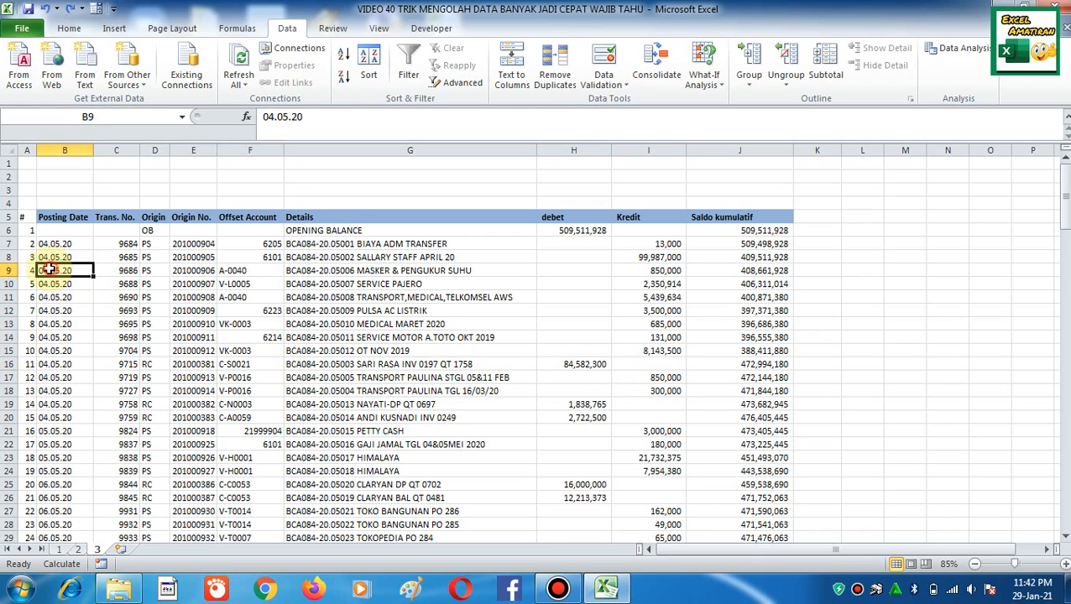
click(28, 271)
click(28, 230)
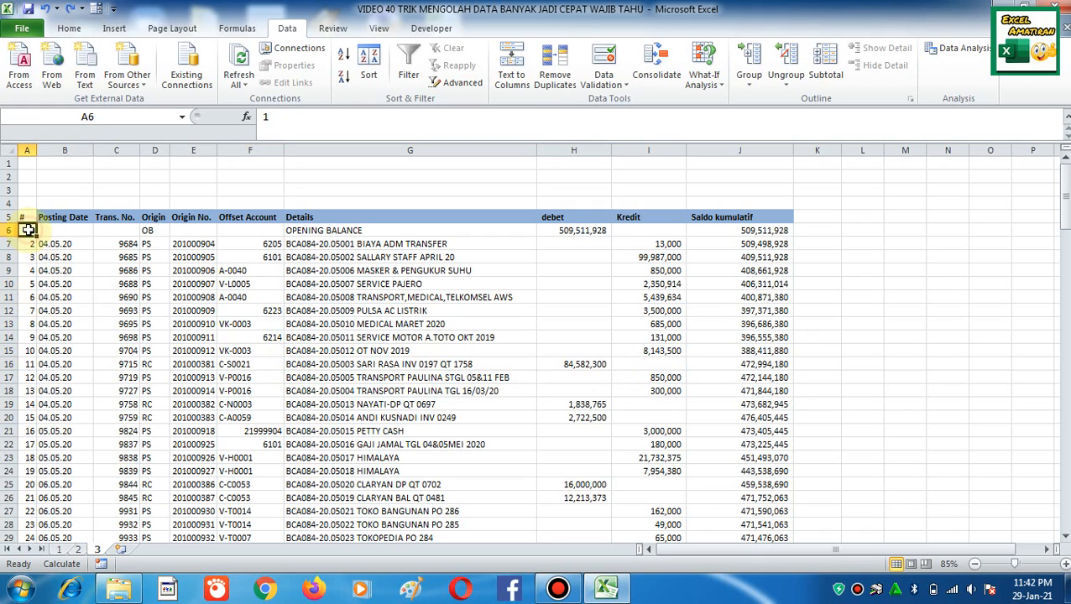
drag(38, 149, 50, 149)
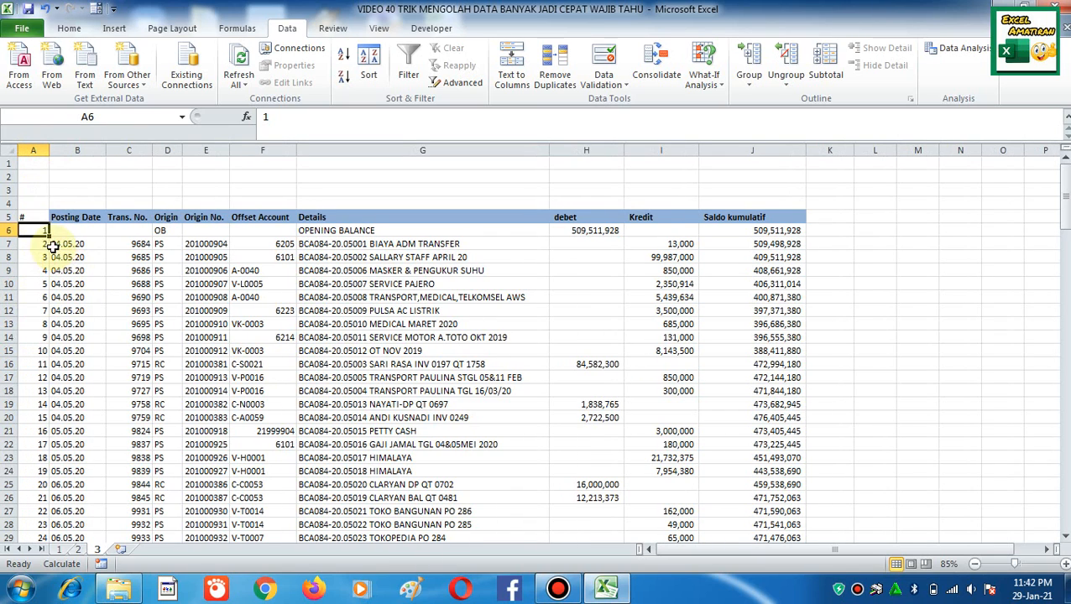
Step: Examine the # numbers down column A to check how the ledger rows are numbered
click(34, 350)
click(31, 417)
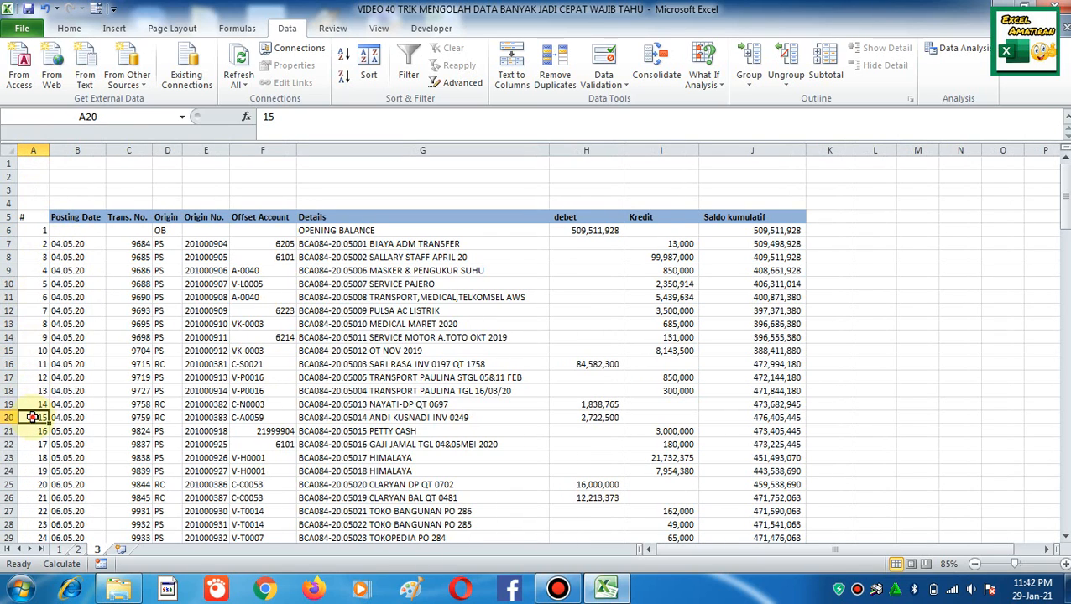
drag(33, 243, 44, 377)
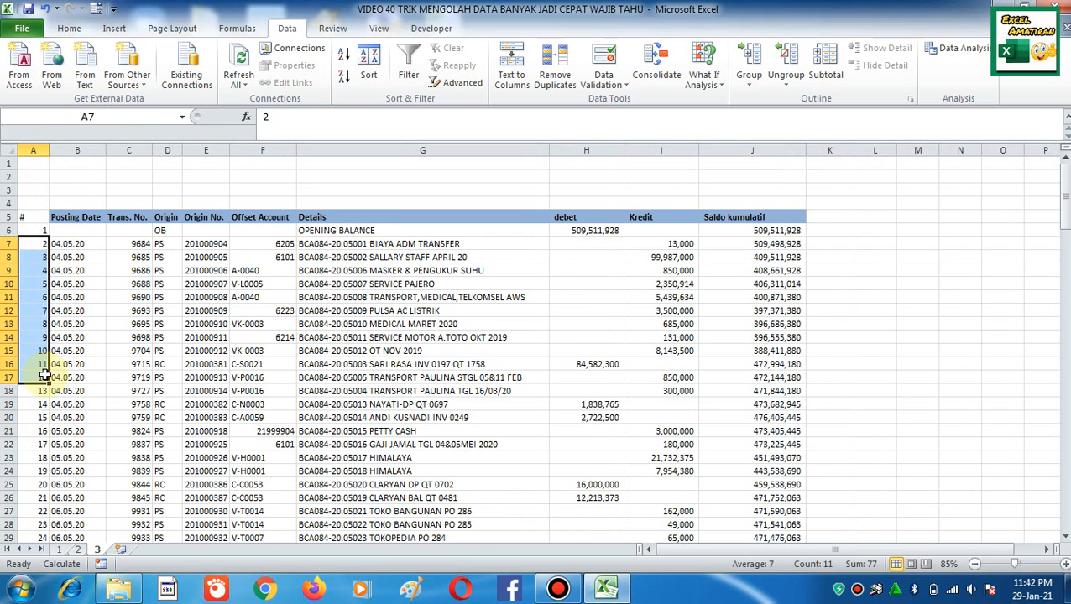
key(ctrl+Down)
key(ctrl+Down)
key(ctrl+Up)
key(ctrl+Up)
key(ctrl+Up)
key(Down)
key(Down)
key(Down)
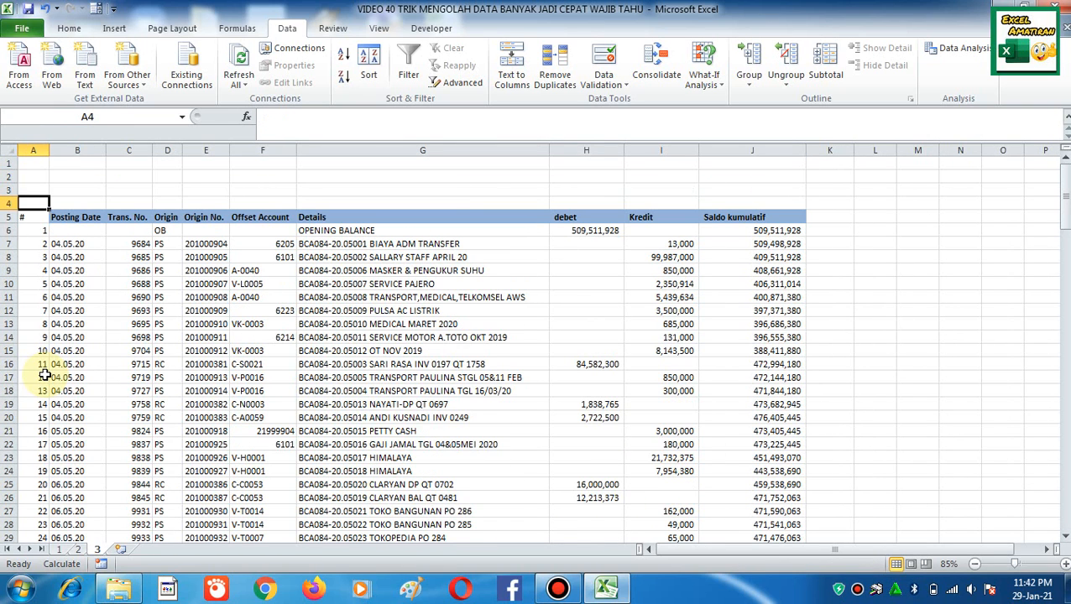
key(Down)
key(Down)
key(Down)
key(Down)
key(Down)
key(Down)
key(Down)
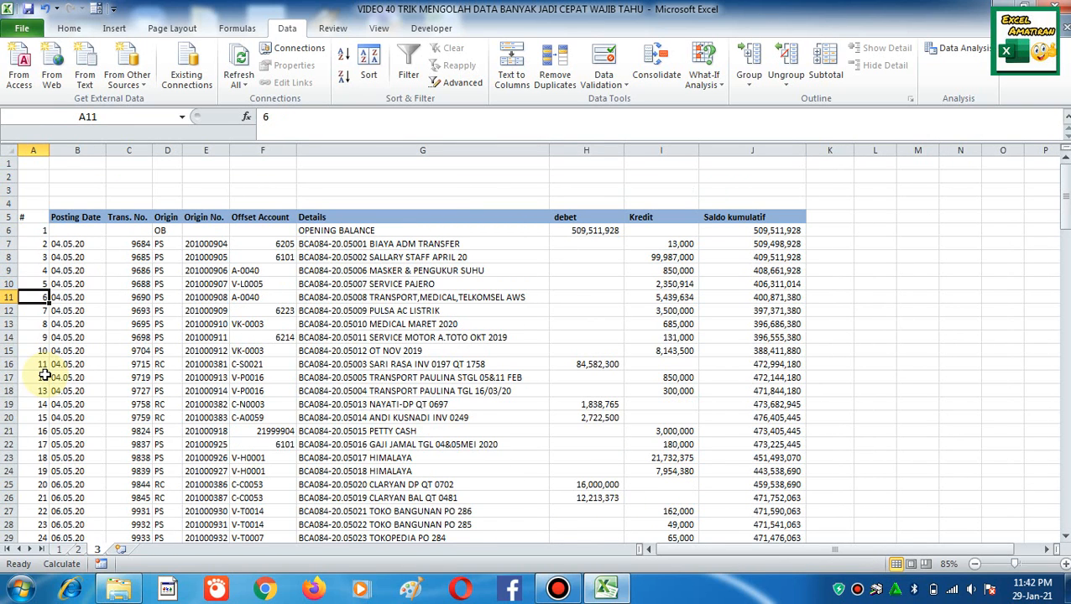
key(Up)
key(Up)
key(Up)
key(Up)
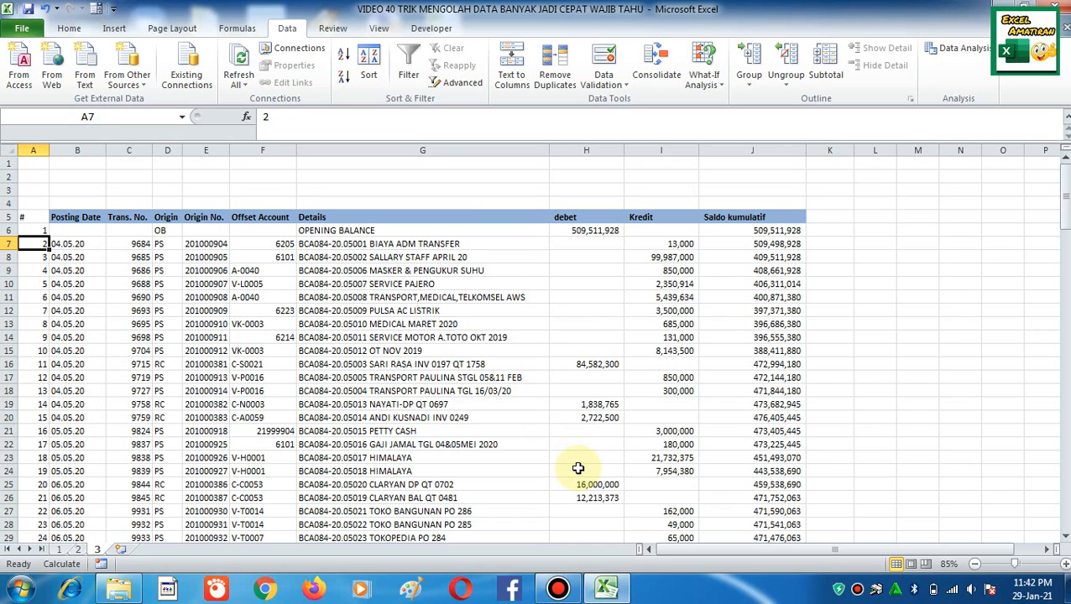
Step: Compare the Kredit amounts in rows 7 to 15 with the debet cells beside them
click(663, 284)
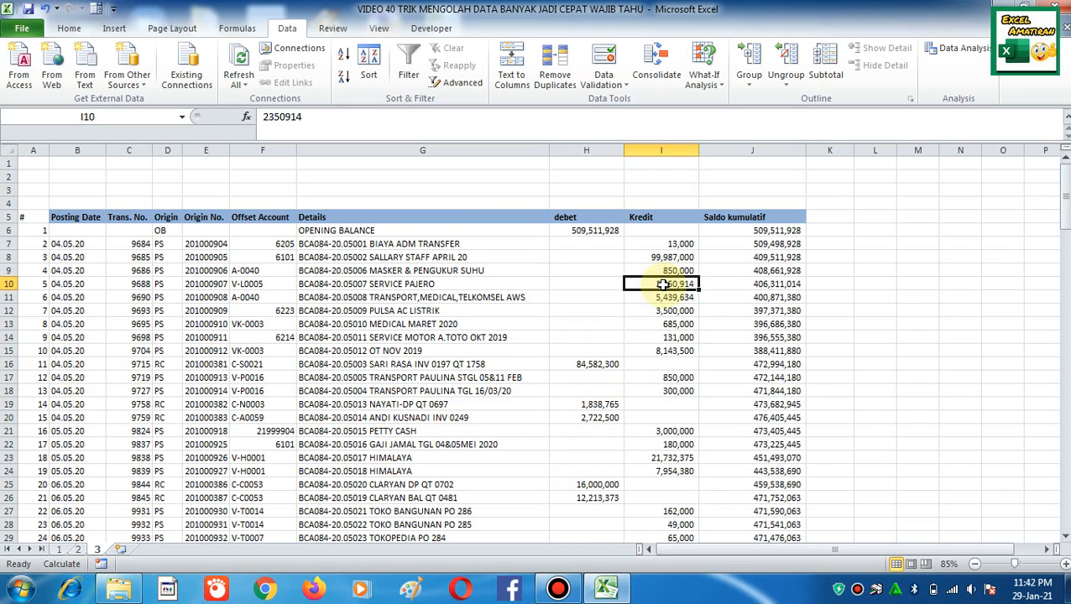
click(659, 245)
click(596, 244)
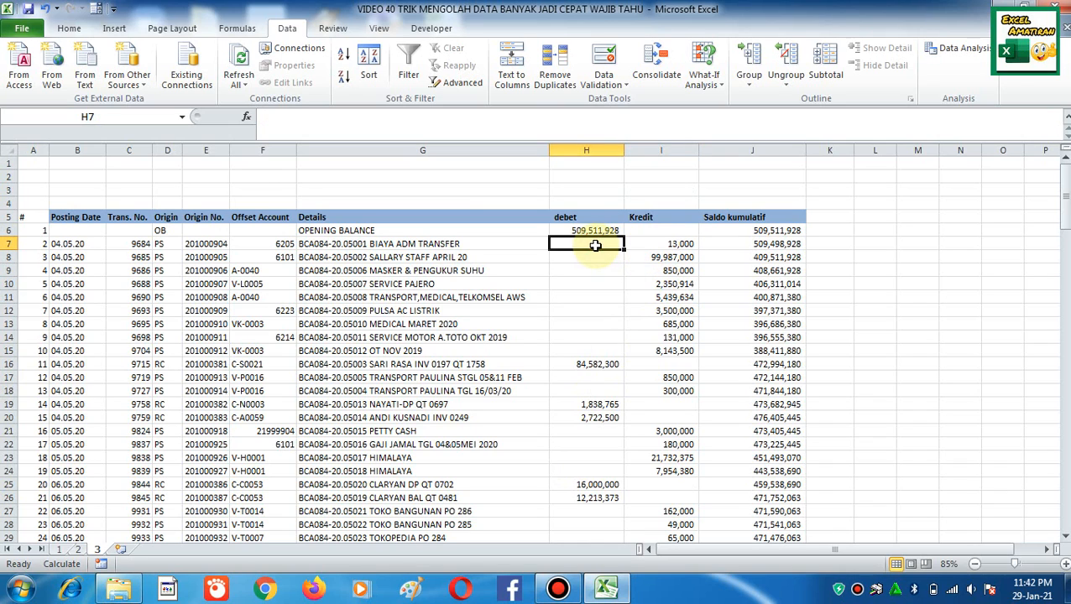
click(583, 217)
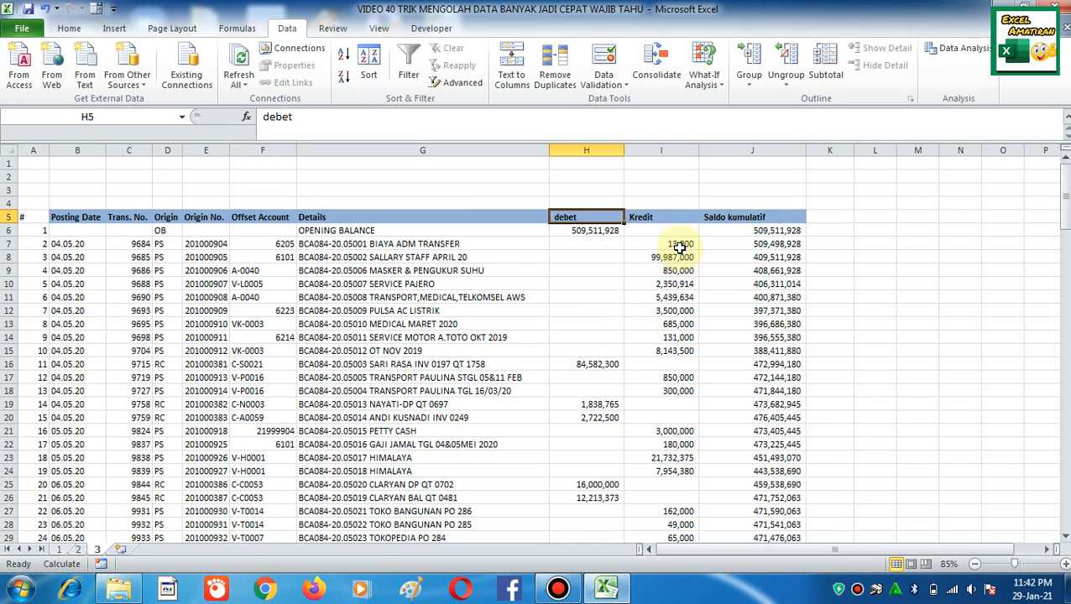
drag(680, 245, 676, 324)
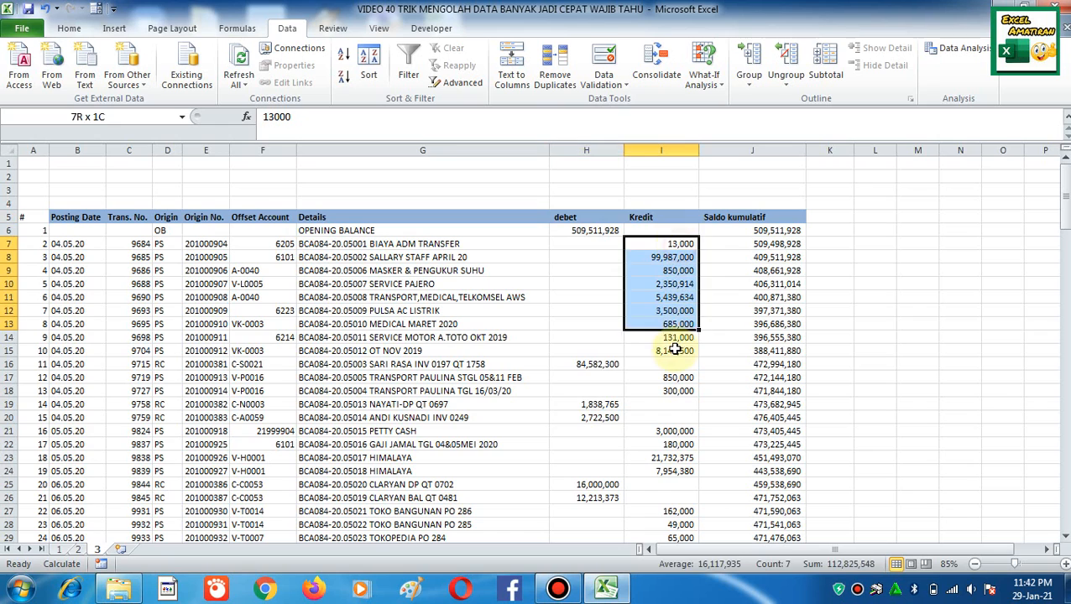
click(578, 244)
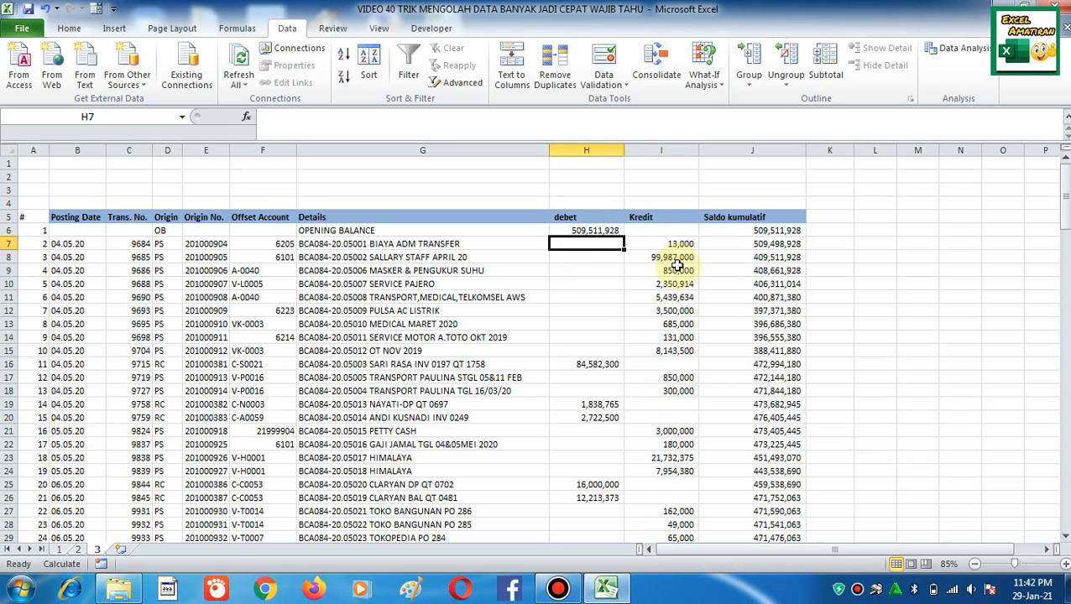
drag(676, 245, 676, 352)
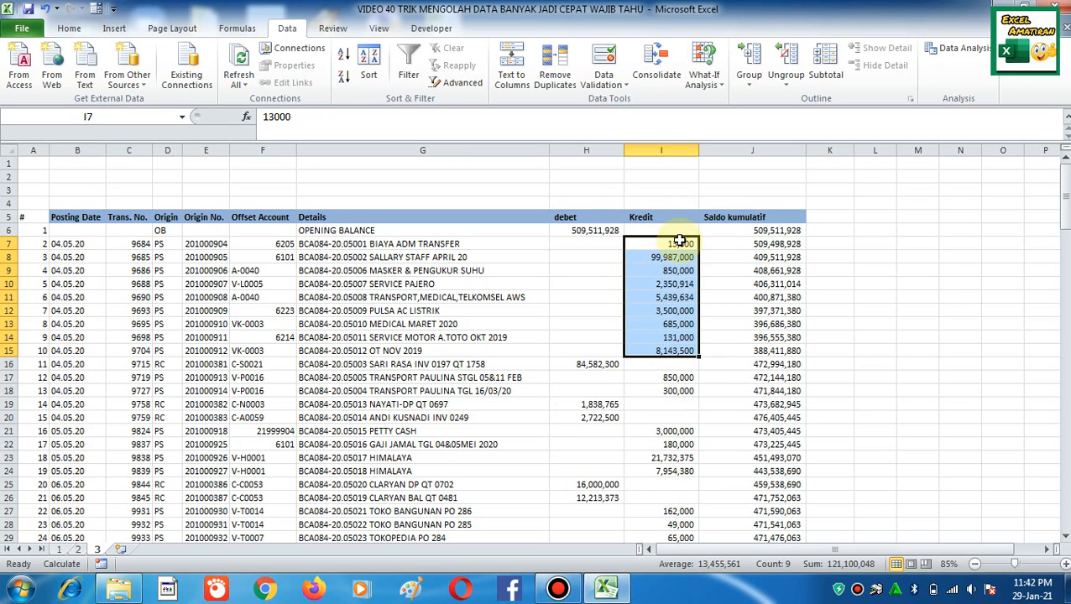
Step: Sort the ledger rows A7:J152 by the Kredit values in column I from smallest to largest
click(39, 245)
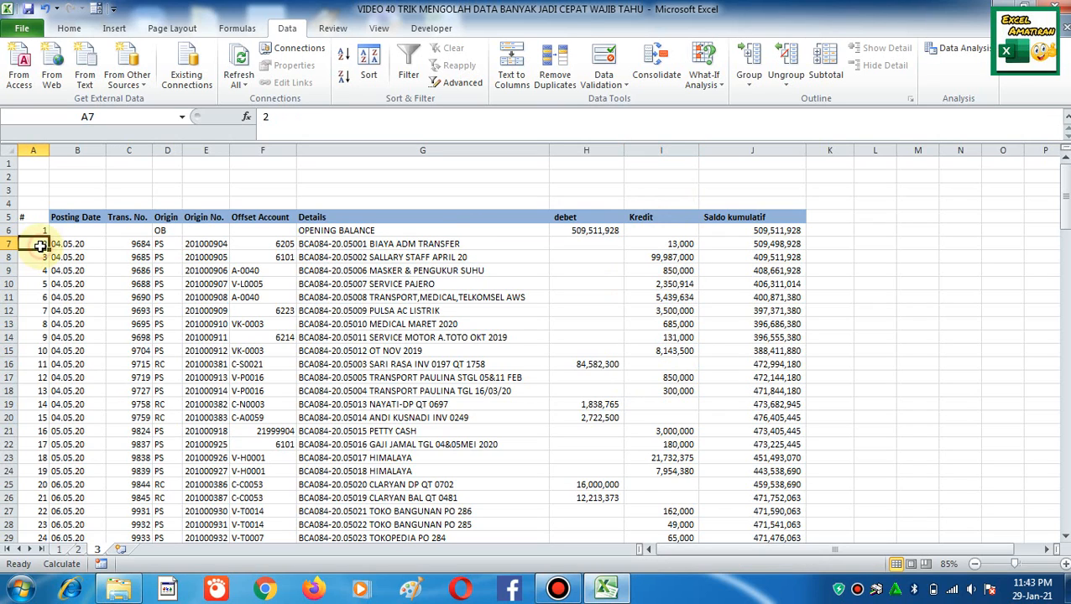
key(shift+Right)
key(shift+Right)
key(shift+Right)
key(shift+Right)
key(shift+Right)
key(shift+Right)
key(shift+Right)
key(shift+Right)
key(shift+Right)
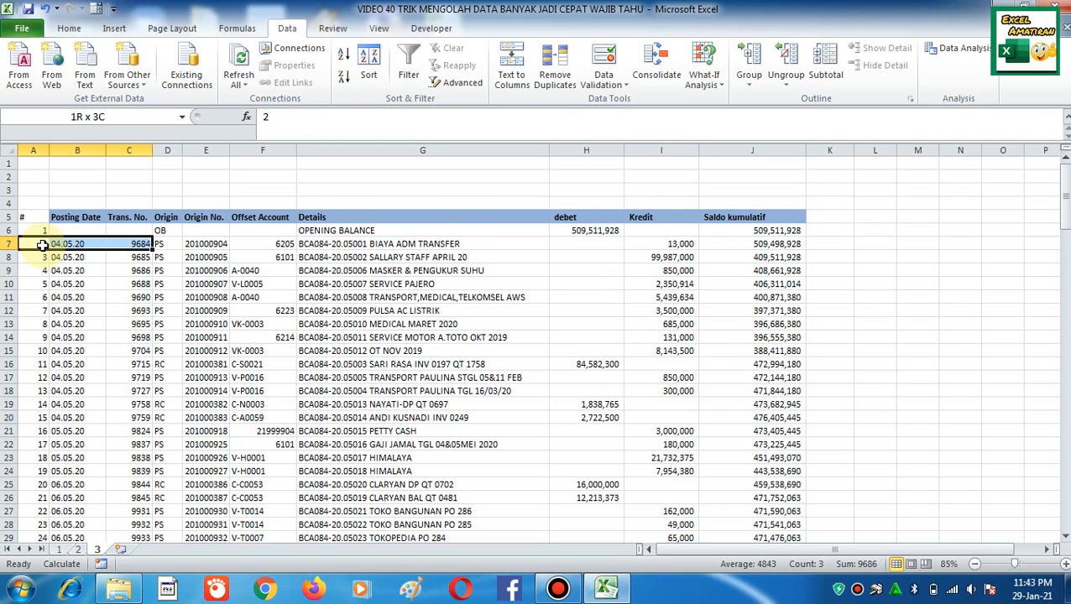
key(shift+Right)
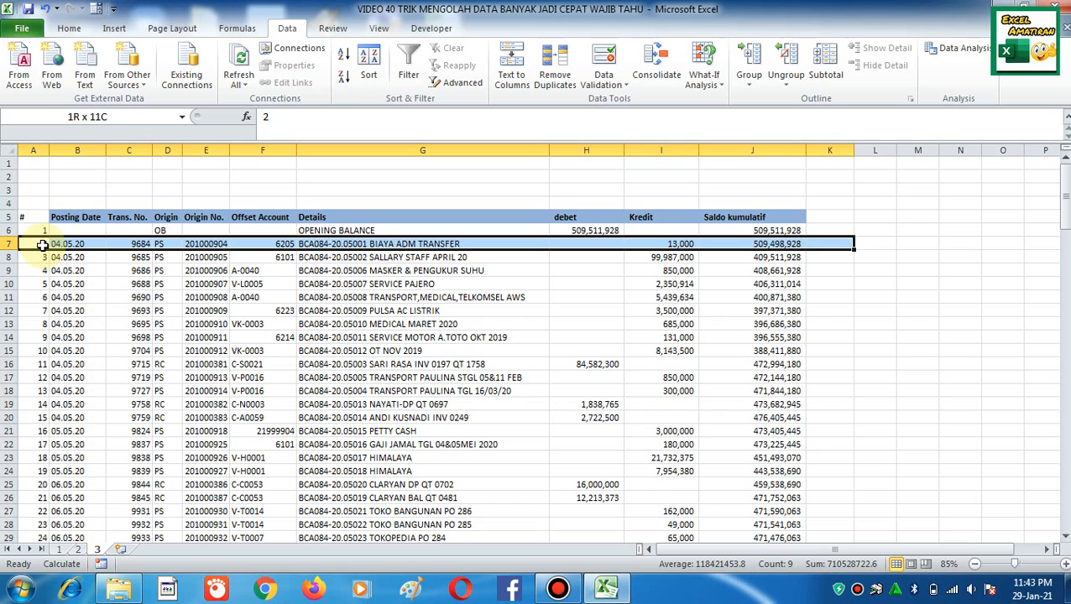
key(shift+Left)
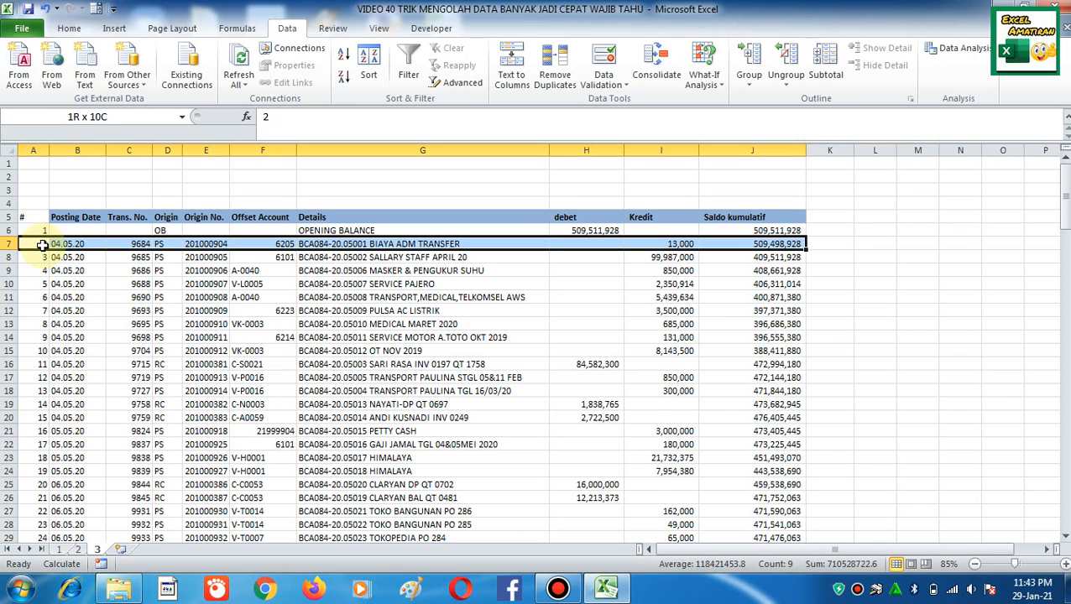
key(ctrl+shift+Down)
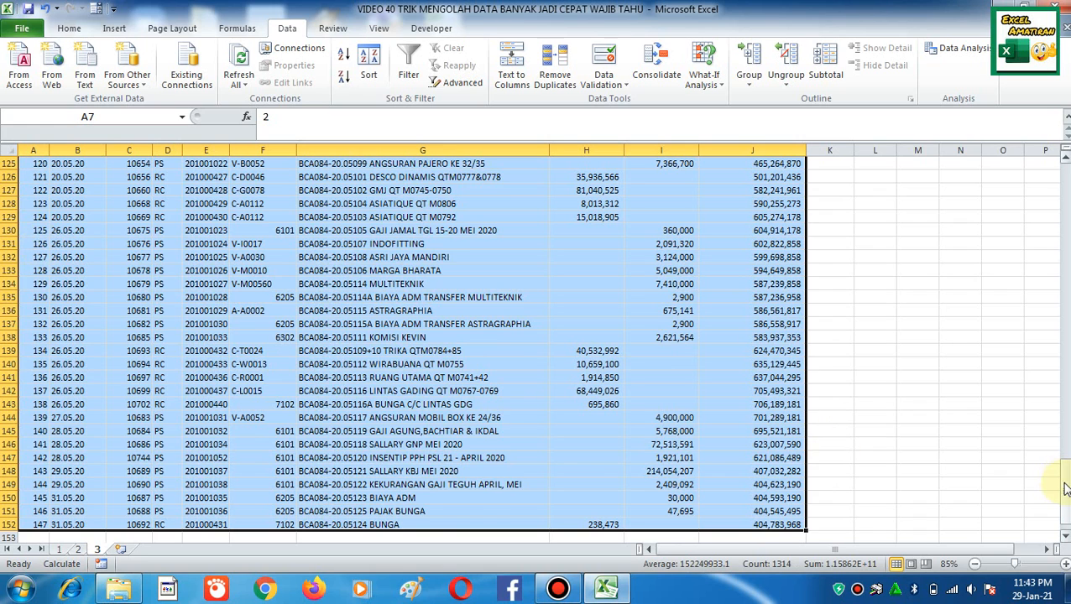
drag(1064, 490, 1065, 168)
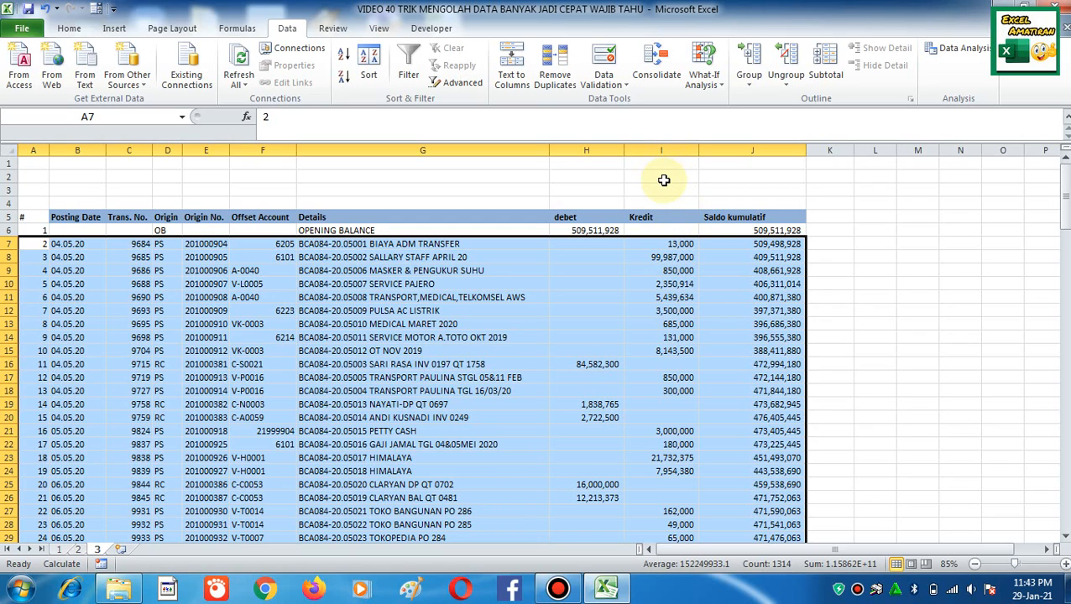
click(369, 74)
click(695, 376)
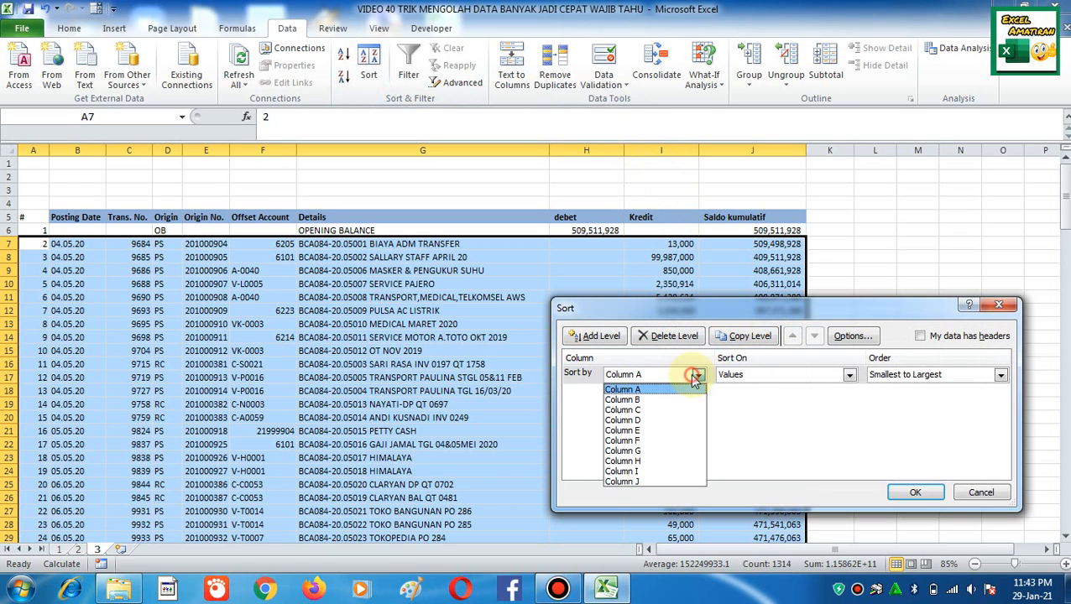
click(668, 471)
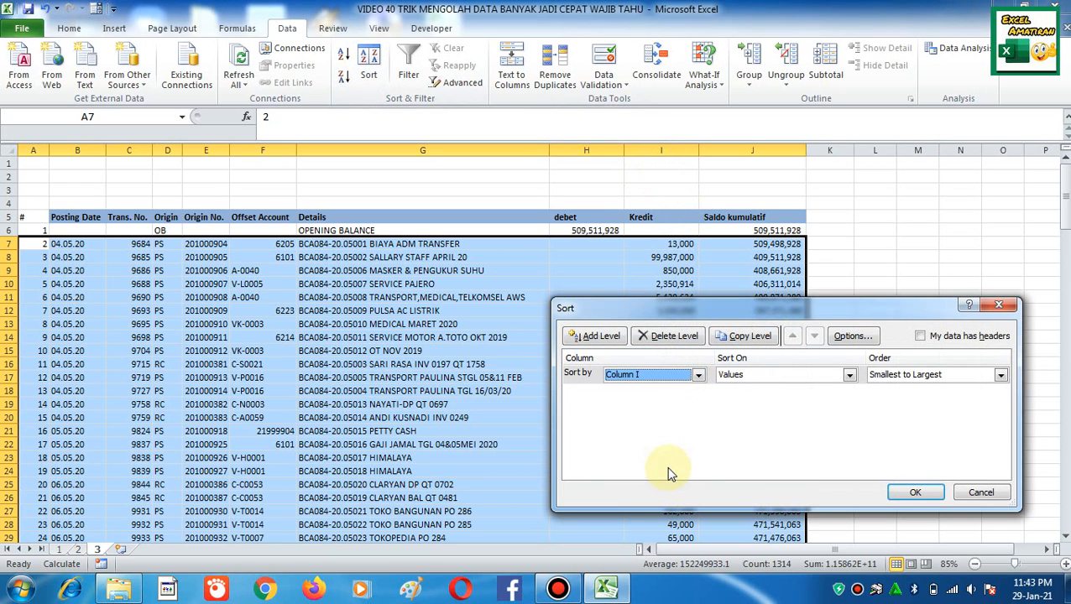
click(915, 494)
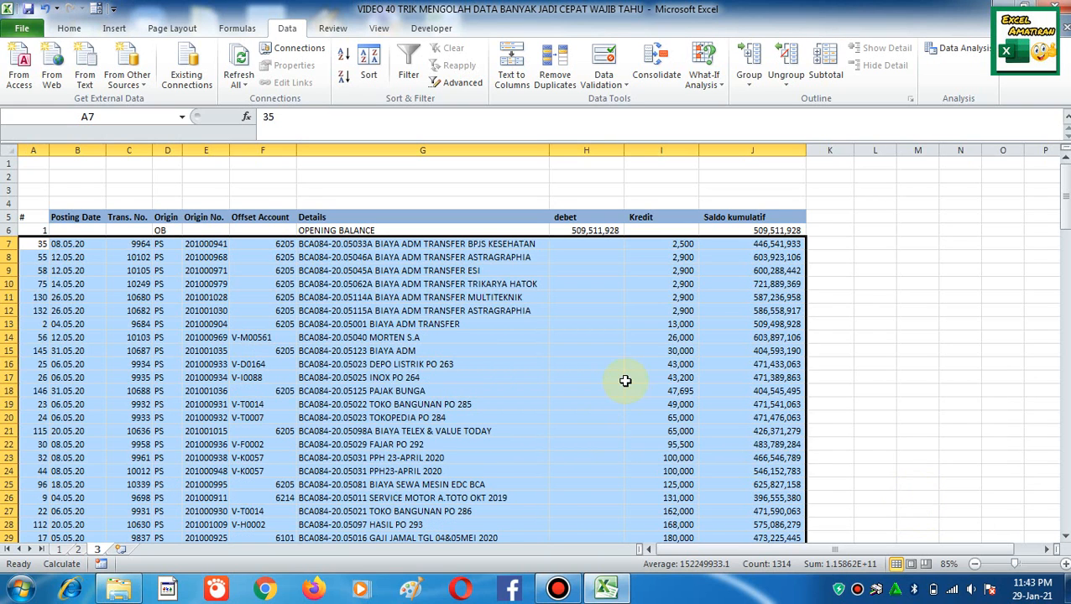
Step: Examine the sorted ledger down columns H and I to find where the Kredit rows end and the debet rows begin
click(618, 394)
drag(659, 245, 609, 502)
scroll(610, 502, down, 16)
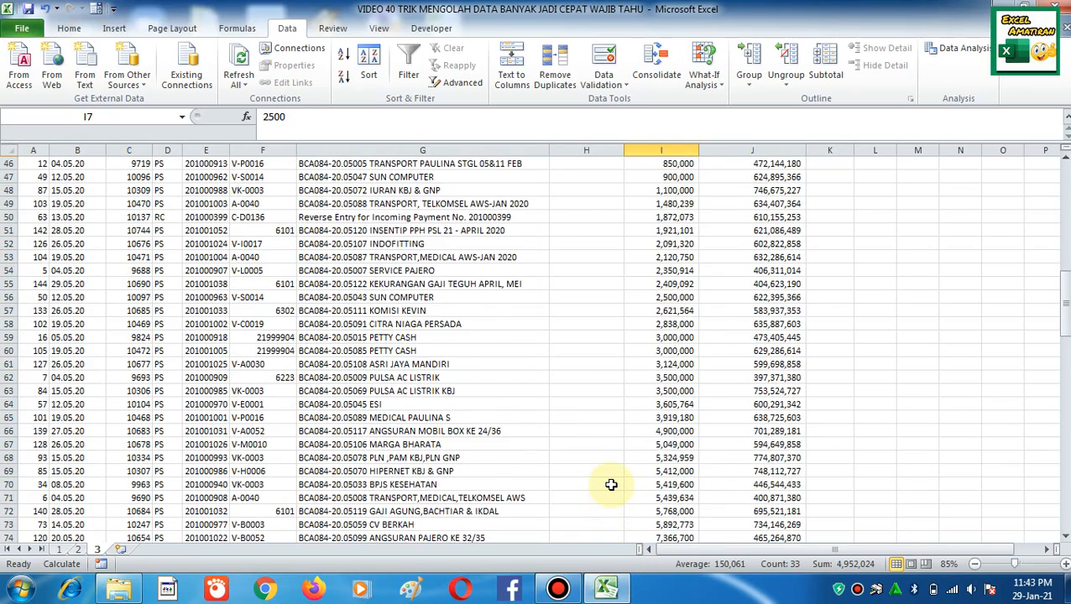
click(601, 417)
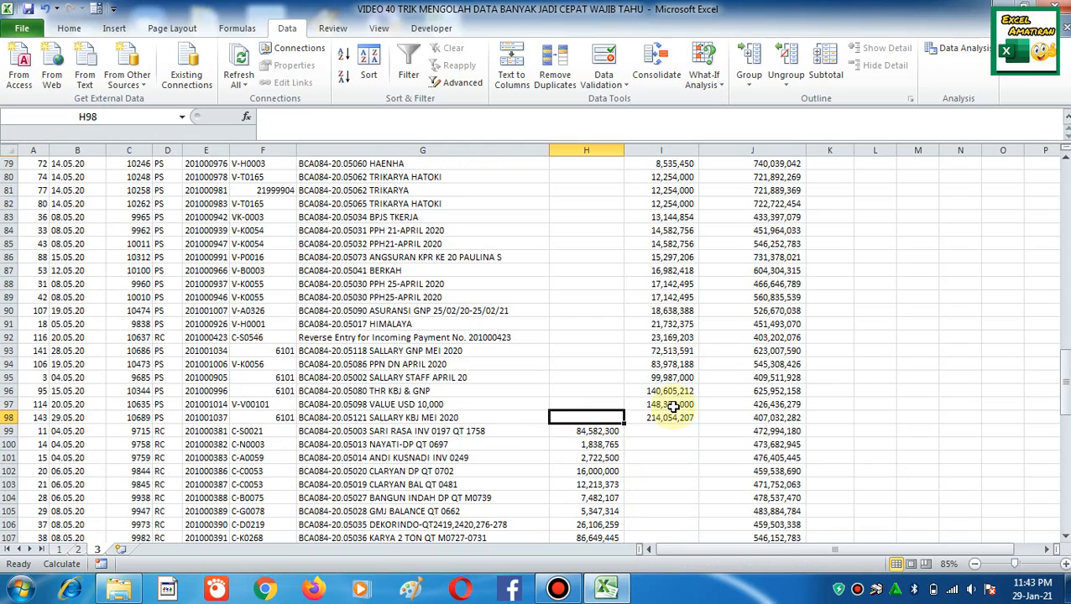
click(676, 404)
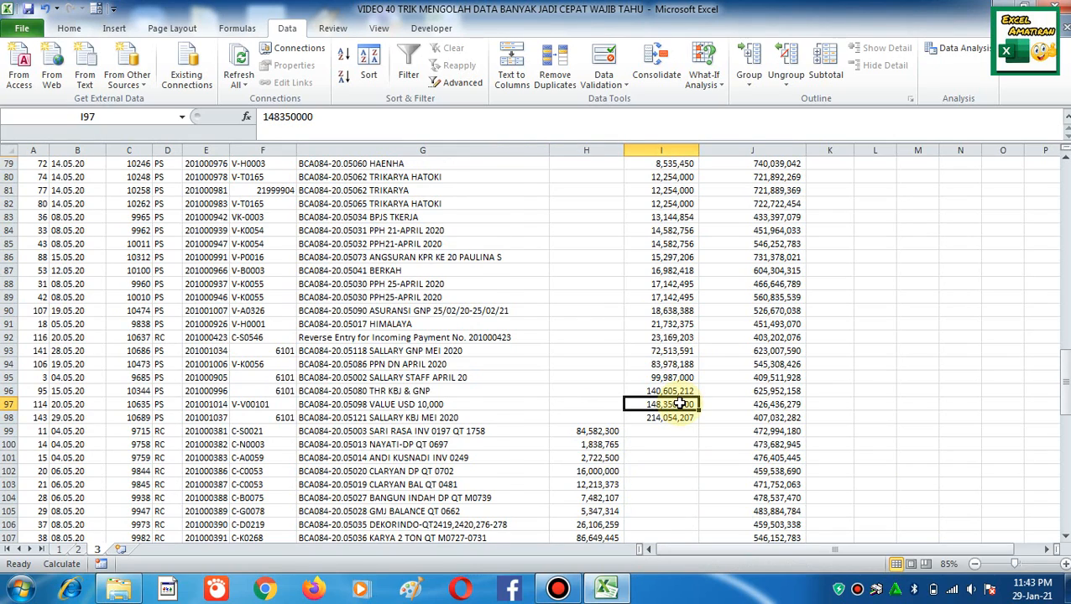
key(ctrl+Up)
scroll(671, 470, down, 9)
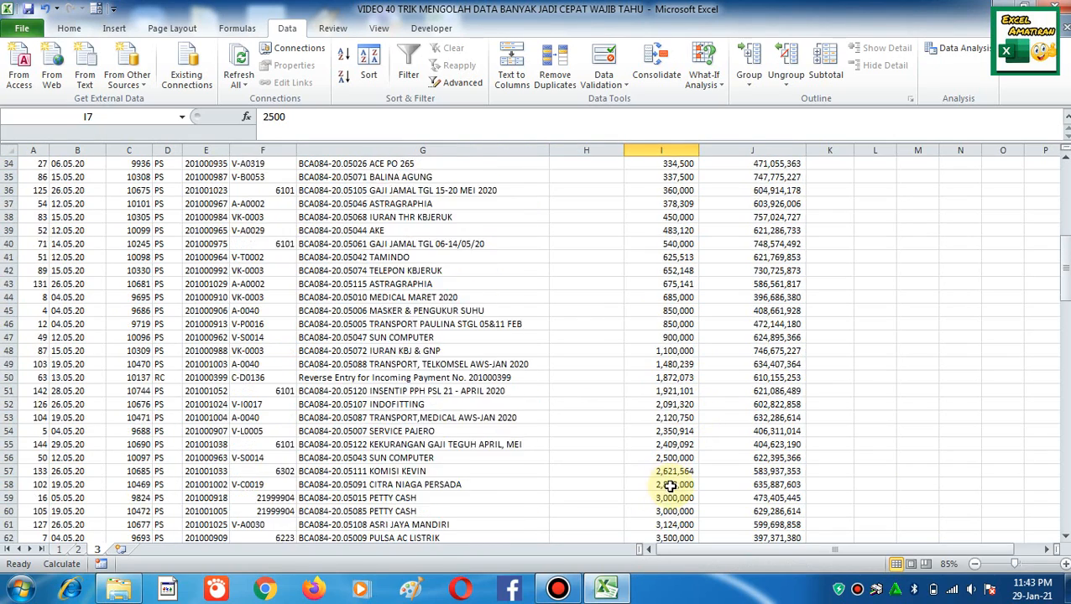
scroll(671, 486, down, 8)
click(605, 499)
key(ctrl+Down)
key(Down)
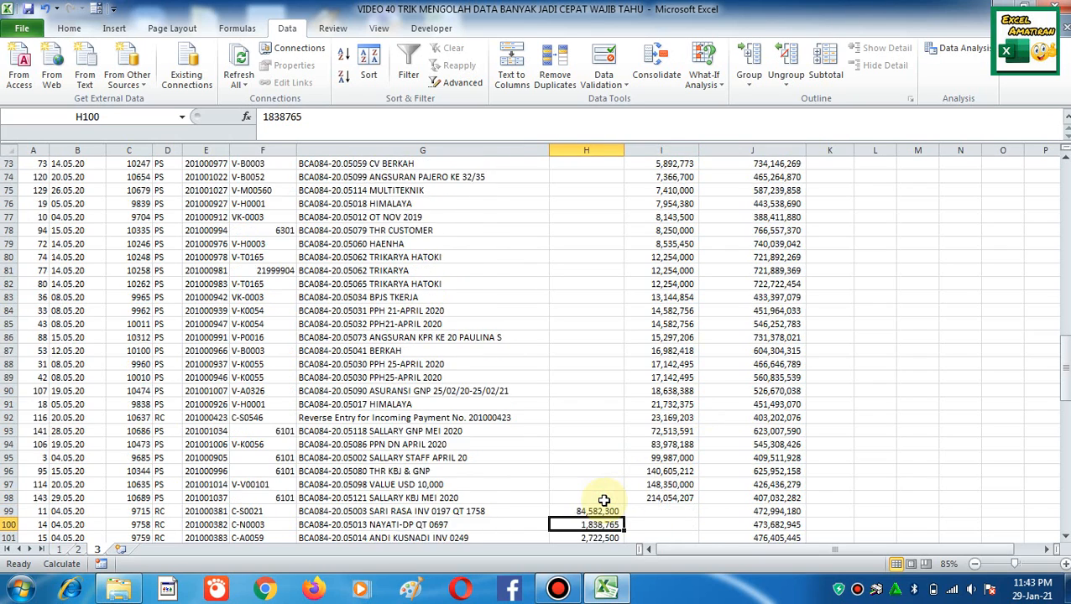
Step: Check the boundary rows around row 99, comparing the debet cells in column H with the Kredit cells above them in column I
key(Down)
key(Down)
key(Down)
key(Down)
key(Up)
key(Up)
key(Up)
key(Up)
key(Up)
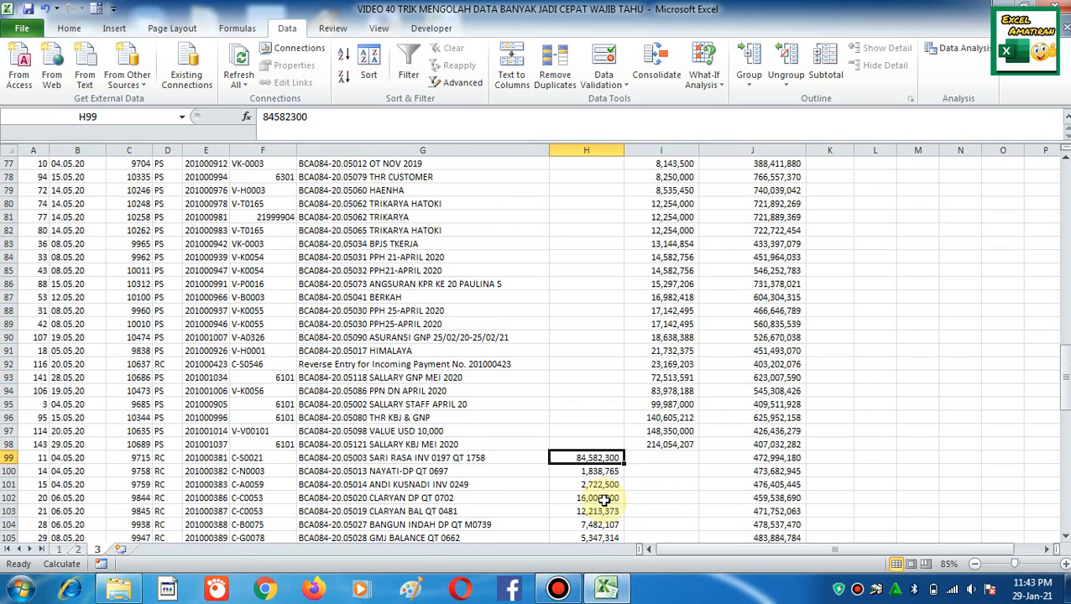
key(Right)
key(Up)
key(Up)
key(Up)
key(Up)
key(Up)
key(Up)
key(Up)
key(Up)
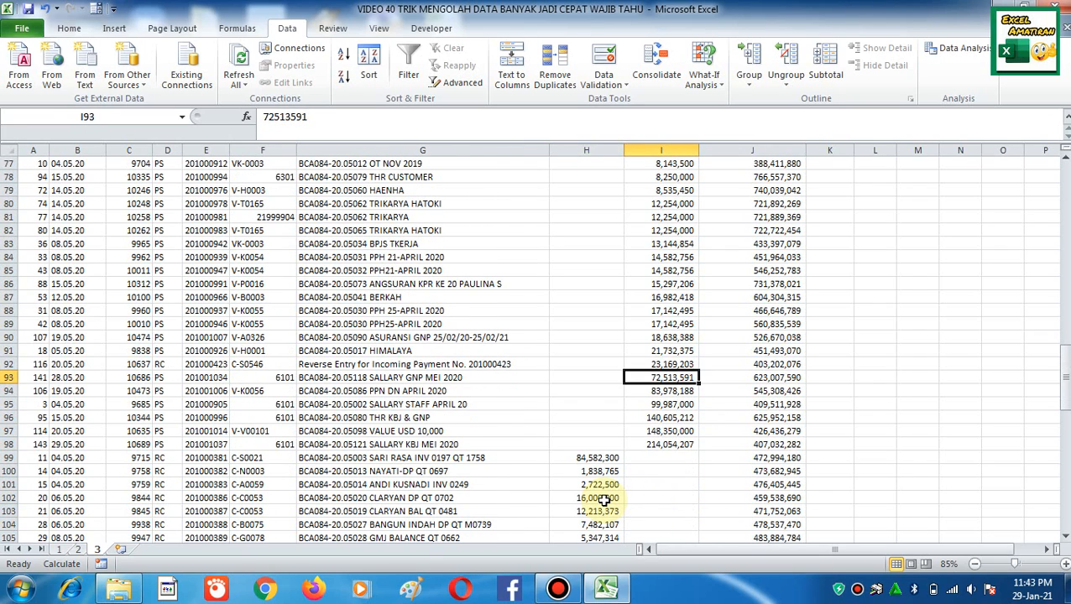
Step: Enter the formula =I7*-1 in K7 to turn the first Kredit amount negative
key(ctrl+Up)
scroll(604, 501, up, 2)
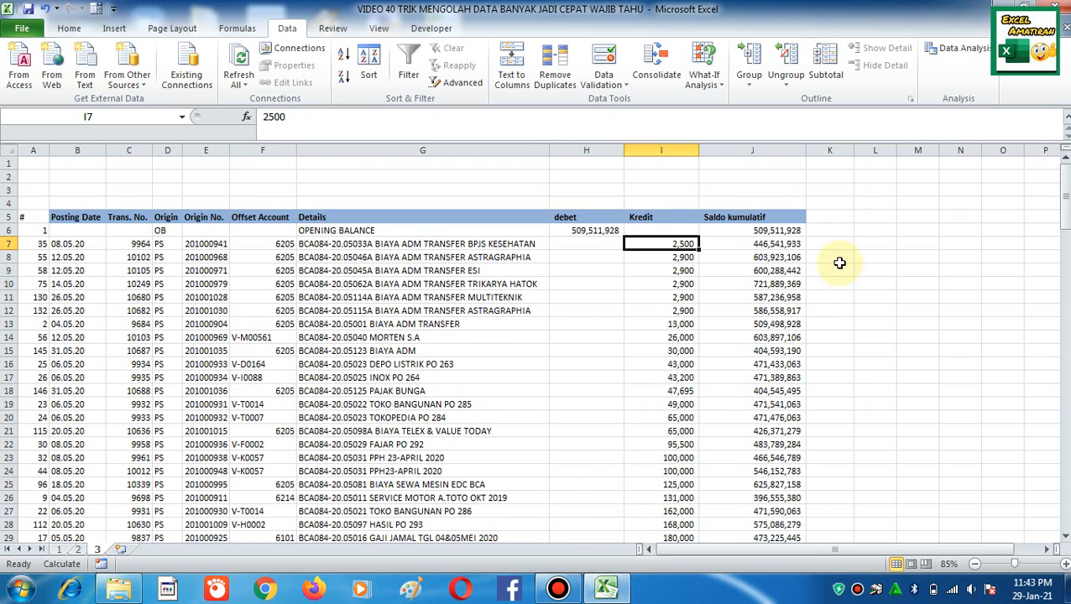
click(821, 242)
text(=)
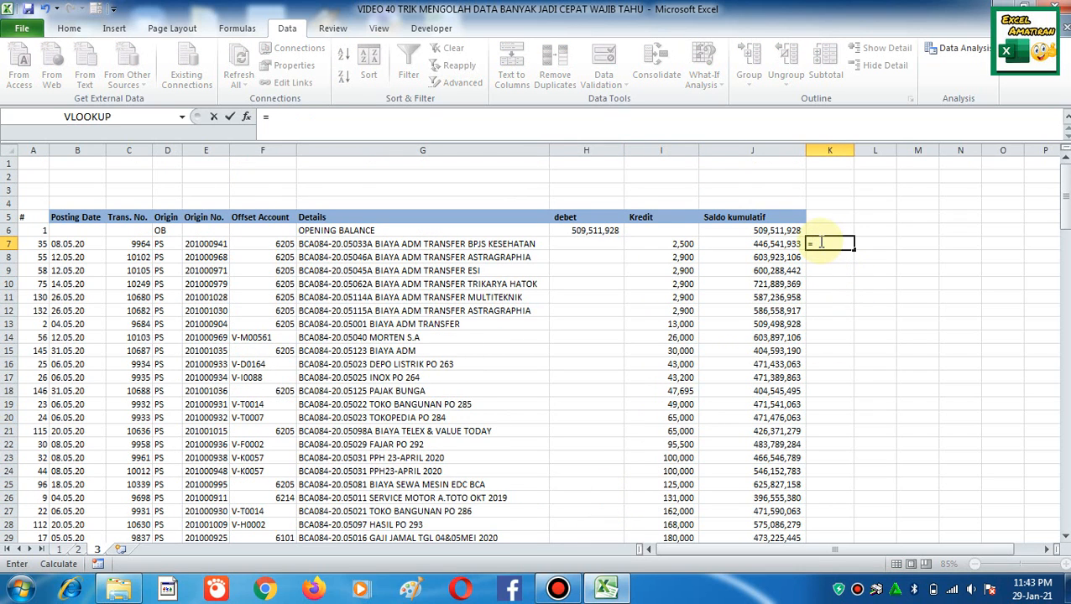
key(Left)
key(Left)
text(*)
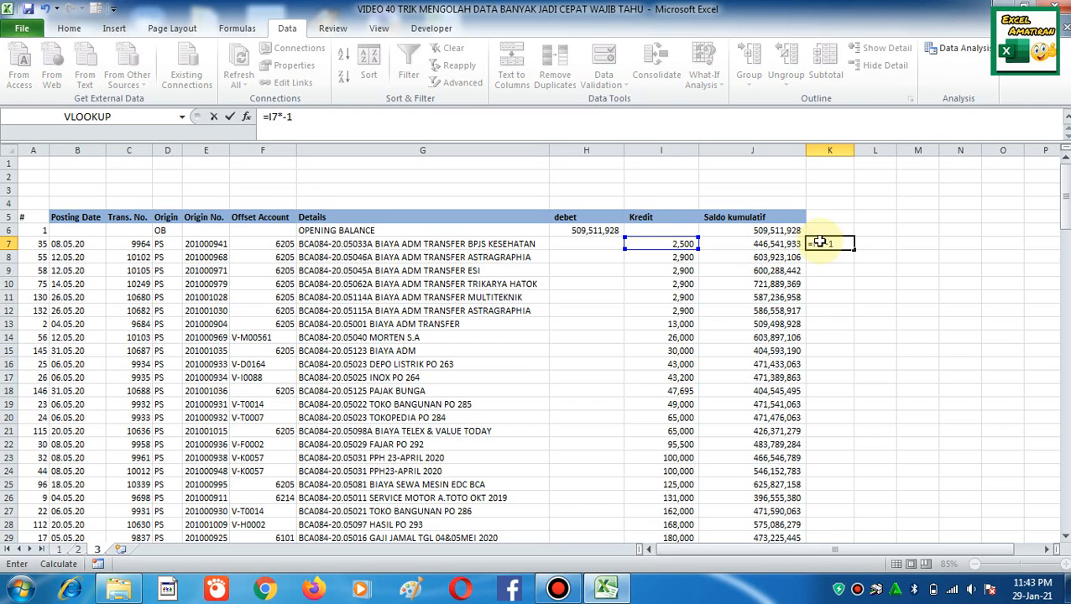
key(Return)
key(Up)
key(Page_Down)
key(Up)
key(ctrl+Up)
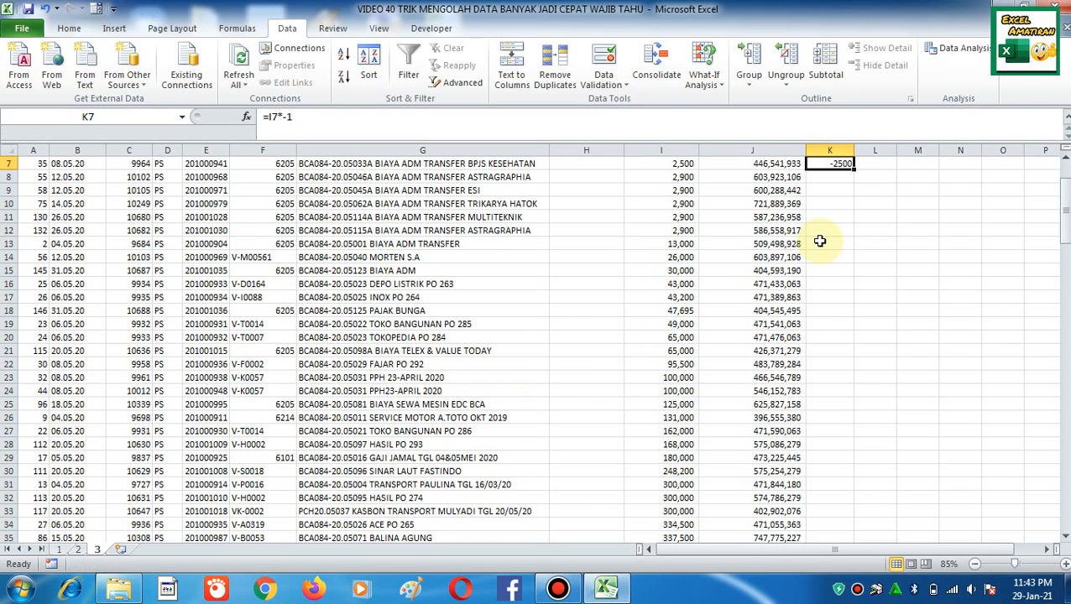
Step: Copy the K7 formula down to K98 so that every Kredit row gets a negative amount
key(ctrl+c)
key(shift+Page_Down)
key(shift+Page_Down)
key(shift+Page_Down)
key(shift+Page_Down)
key(shift+Page_Down)
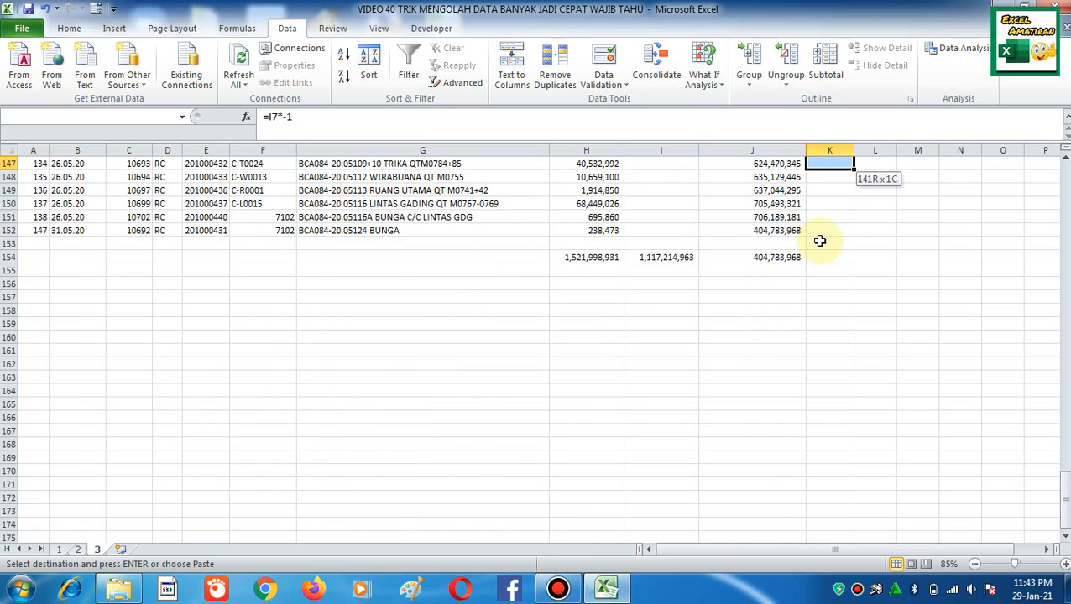
key(shift+Page_Up)
key(shift+Page_Up)
key(shift+Down)
key(shift+Down)
key(shift+Down)
key(shift+Down)
key(shift+Down)
key(shift+Down)
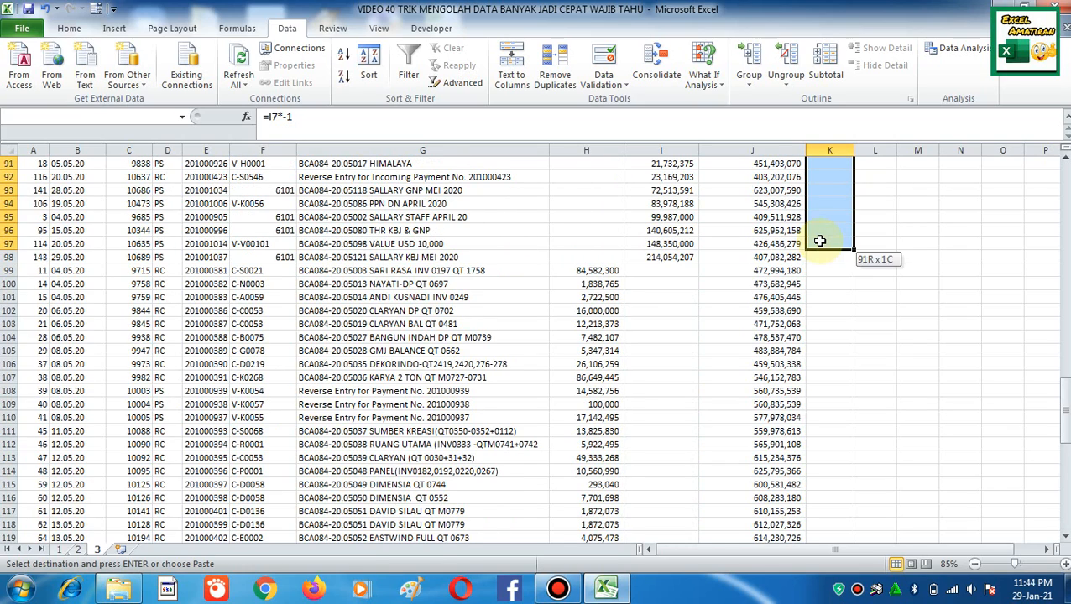
key(ctrl+v)
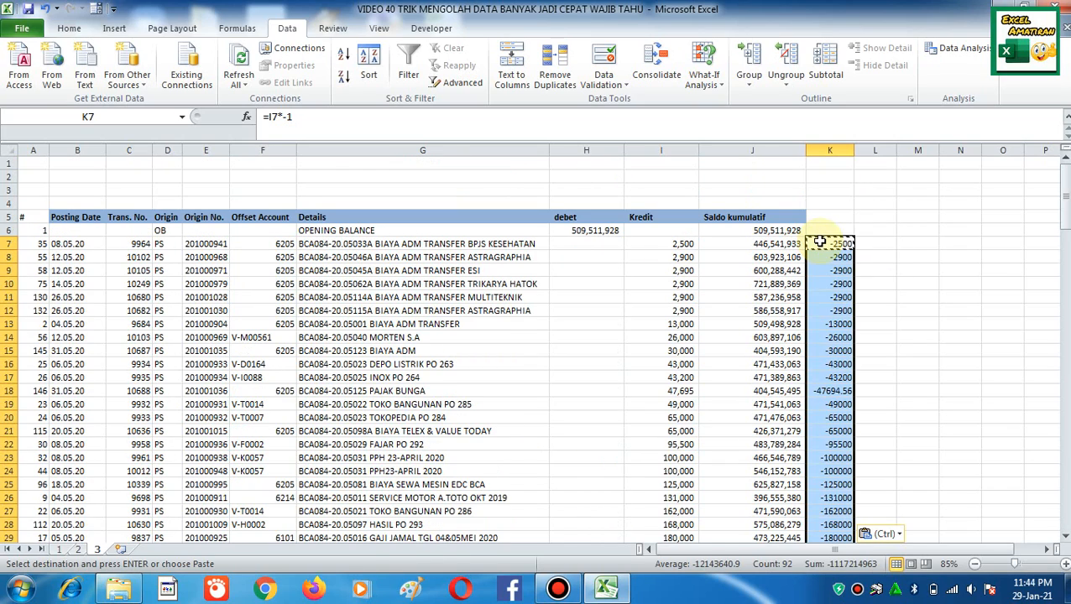
key(Escape)
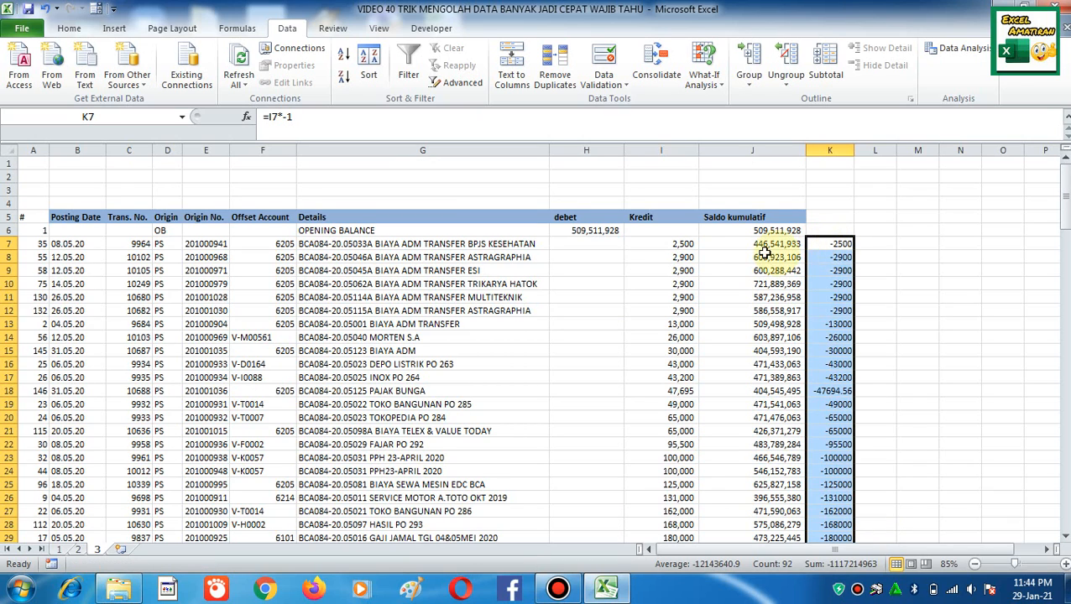
Step: Check the formula in K7 against the Kredit amount in I7
click(686, 243)
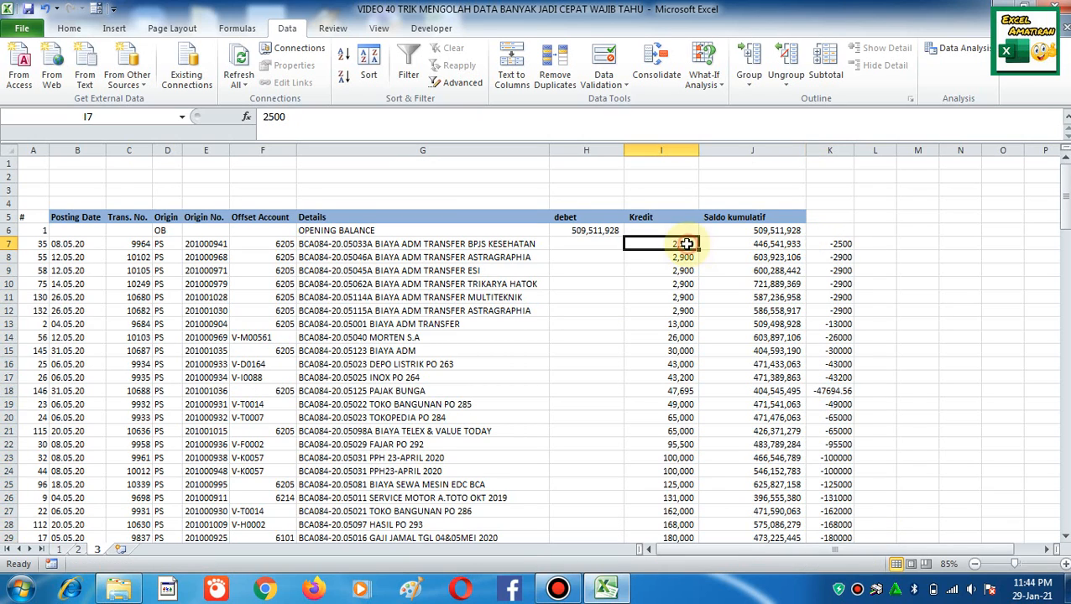
double_click(839, 245)
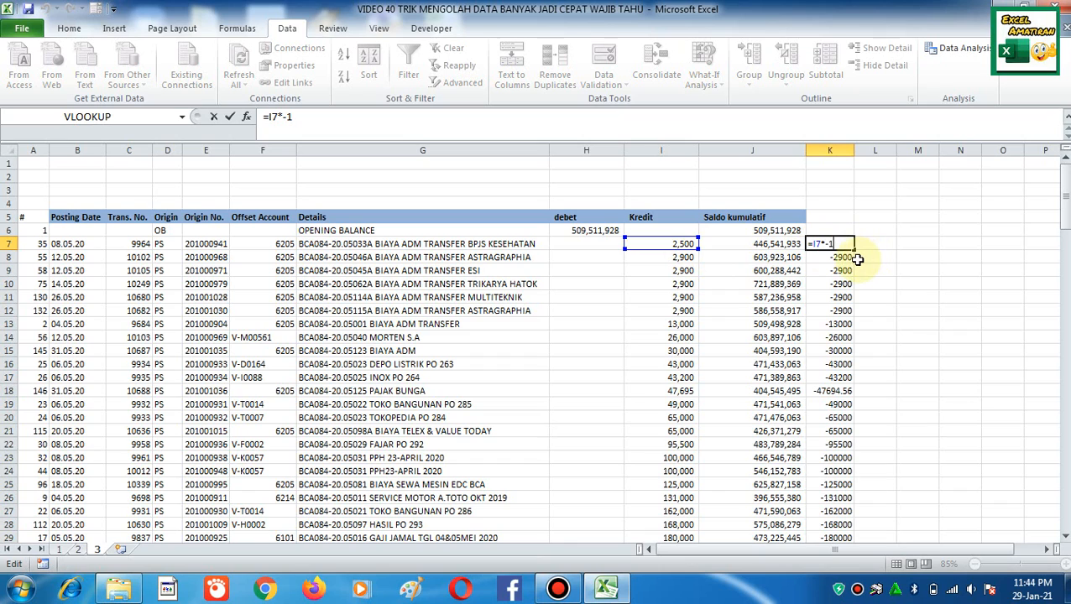
key(Escape)
click(675, 248)
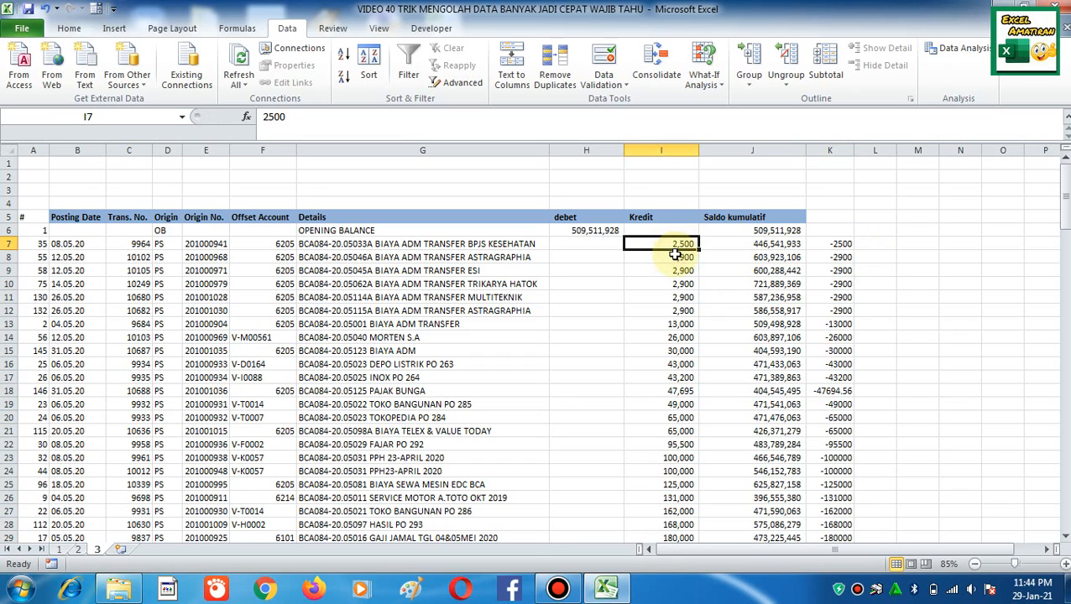
Step: Replace the formulas in K7:K98 with their values using Paste Special with the Values option
click(842, 245)
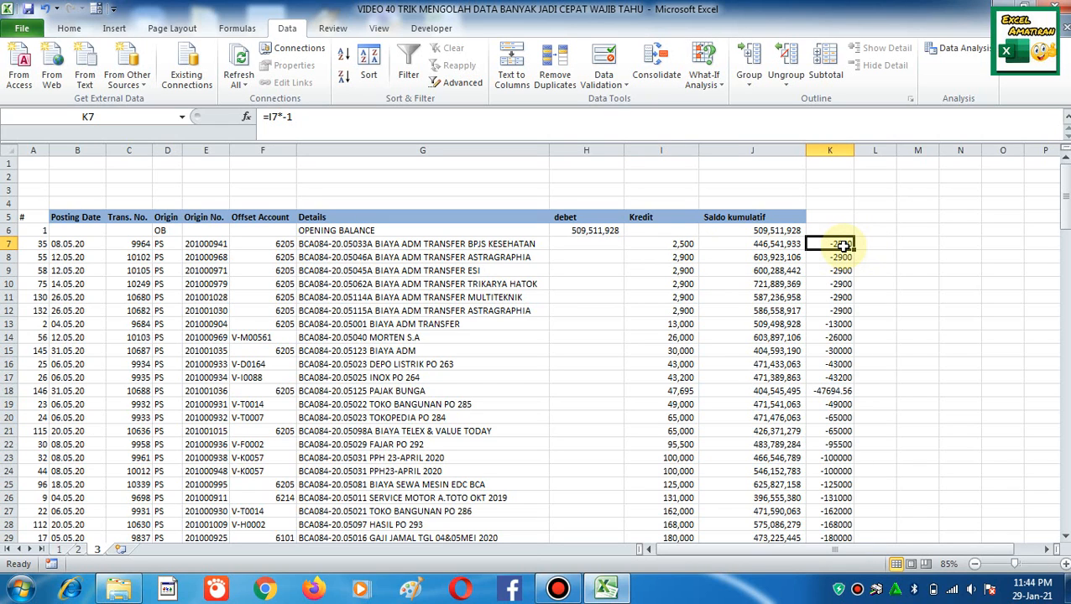
key(ctrl+shift+Down)
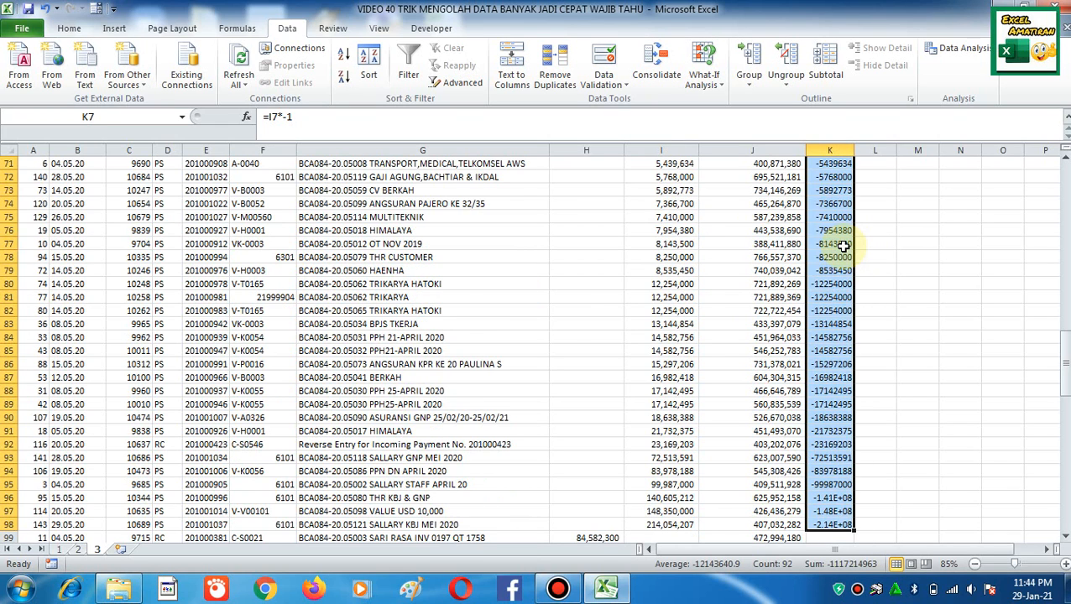
key(ctrl+c)
right_click(820, 244)
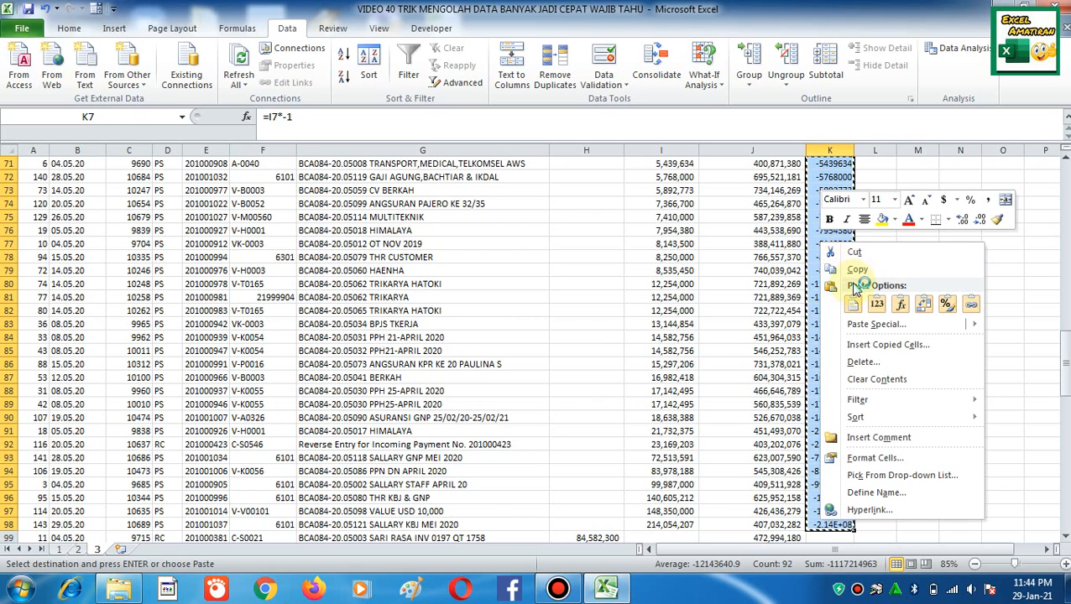
click(870, 329)
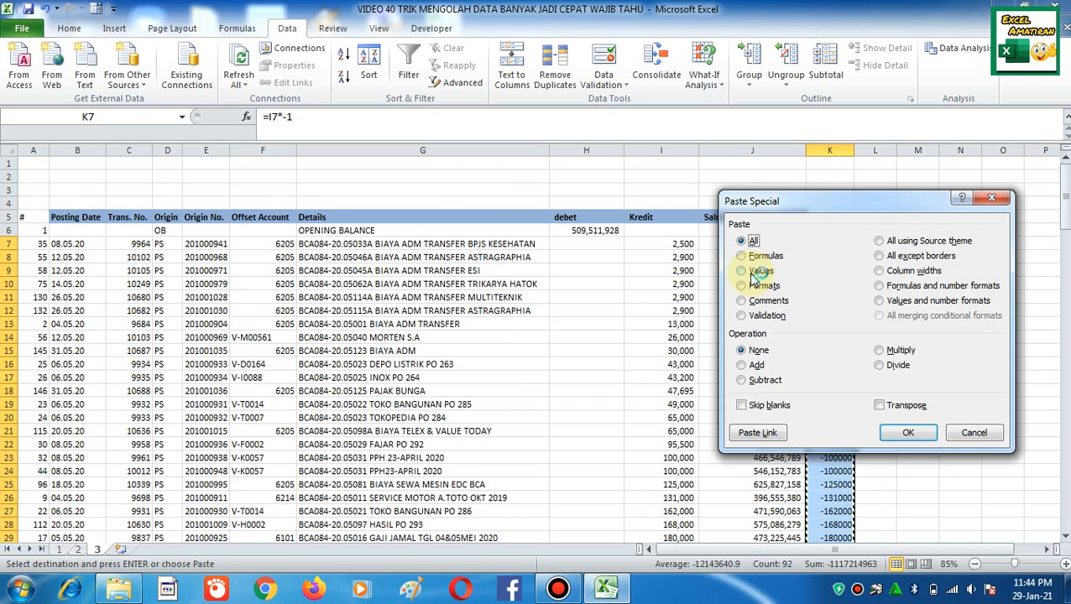
click(743, 271)
click(907, 433)
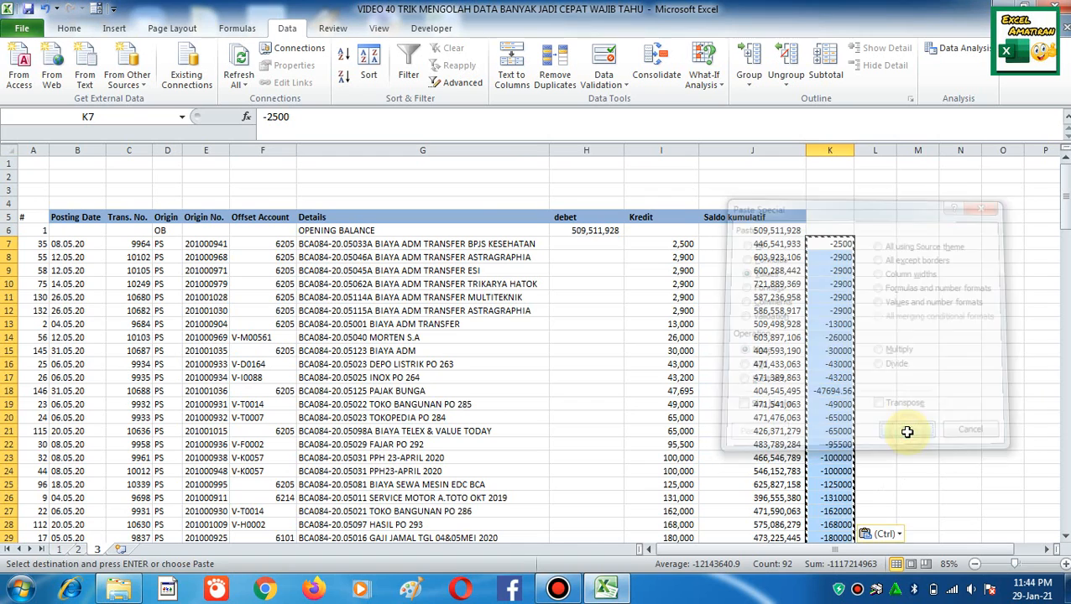
click(604, 249)
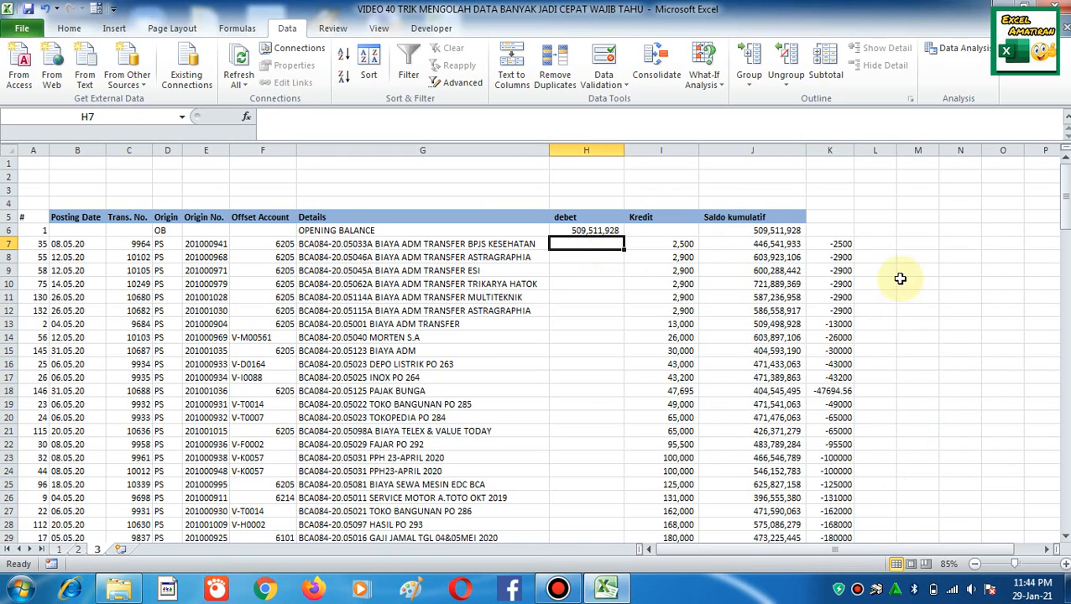
Step: Close the Smadav antivirus window and confirm stopping its scan
click(840, 245)
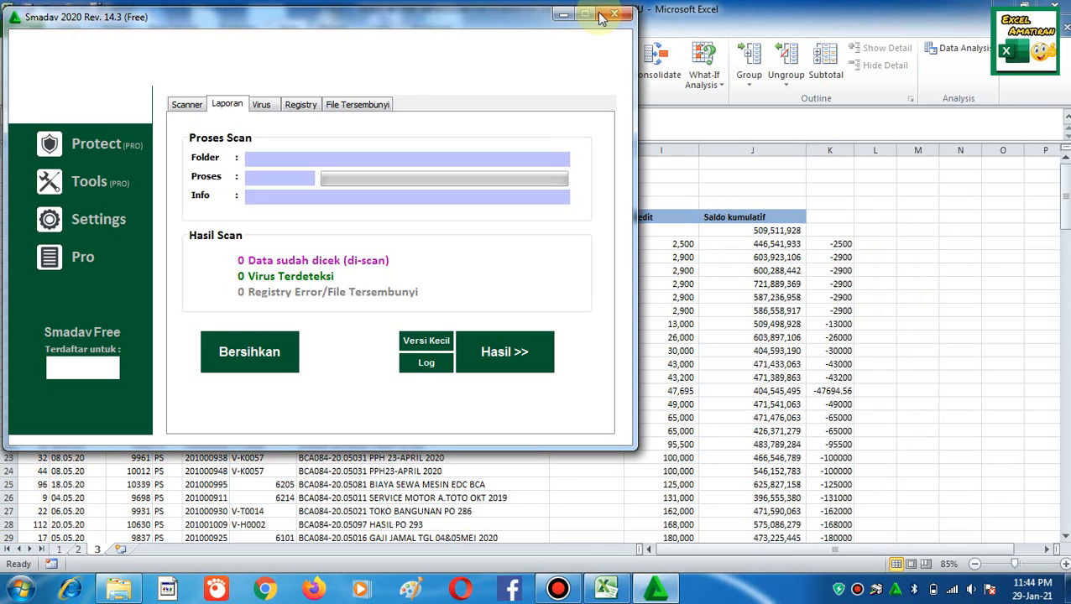
click(612, 14)
click(581, 355)
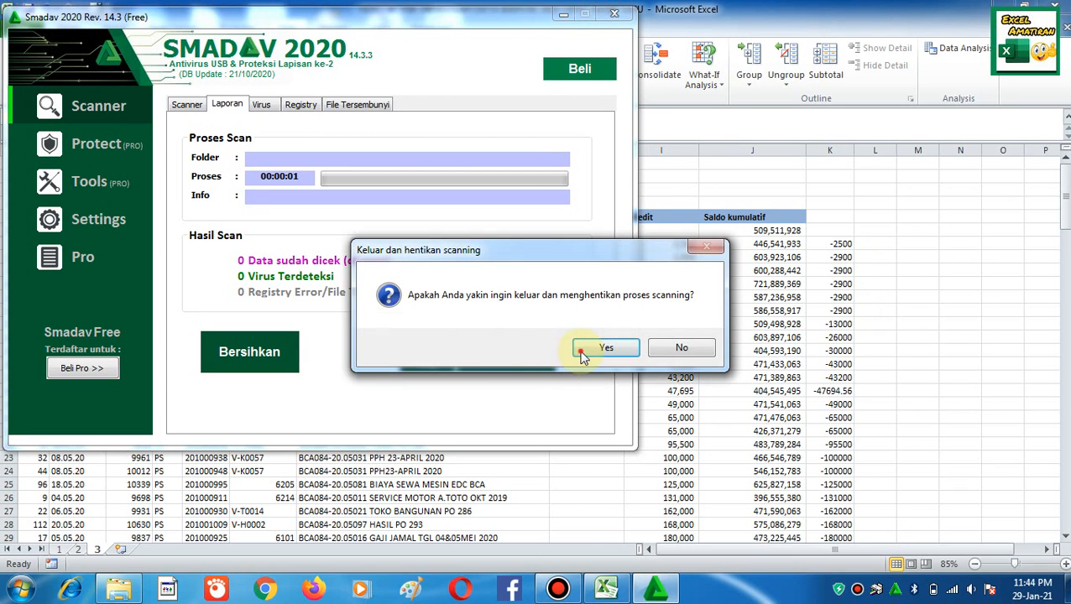
Step: Move the negative amounts from K7:K98 into the debet column, starting at H7
click(831, 242)
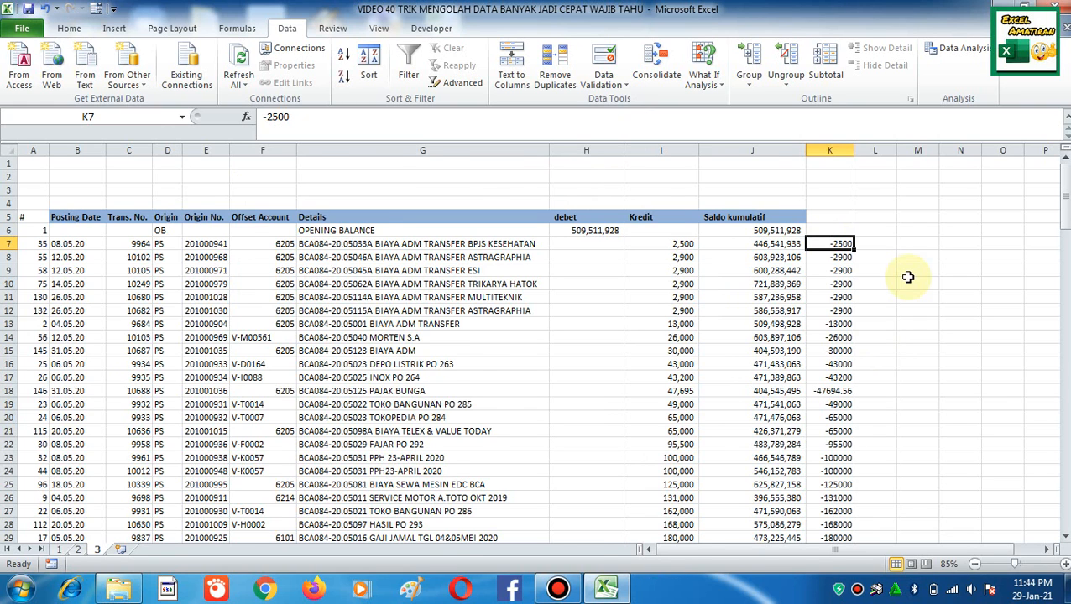
key(ctrl+shift+Down)
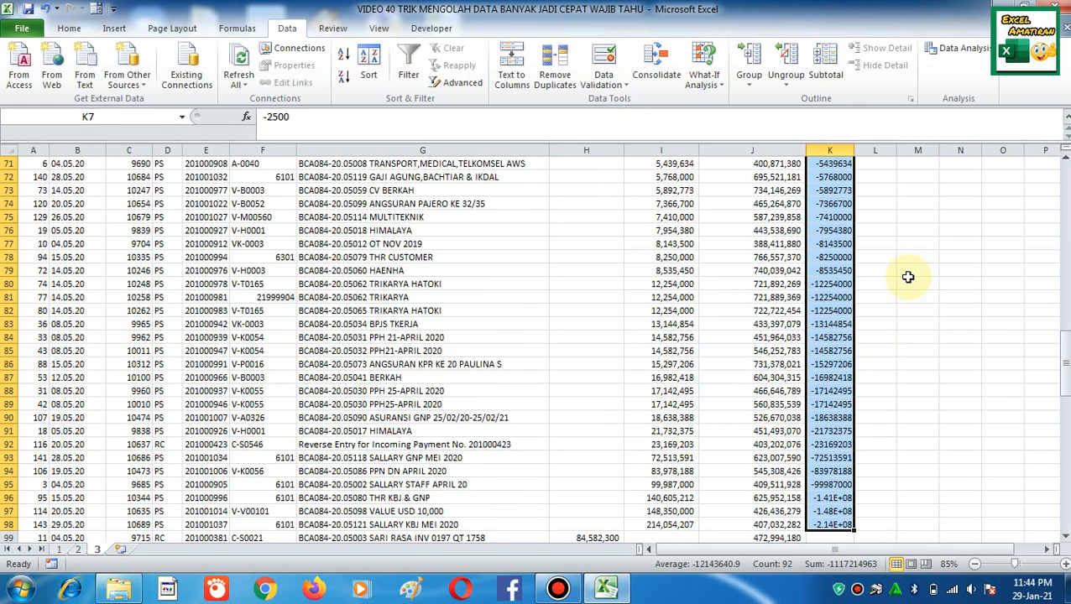
key(ctrl+c)
key(Left)
key(Left)
key(Left)
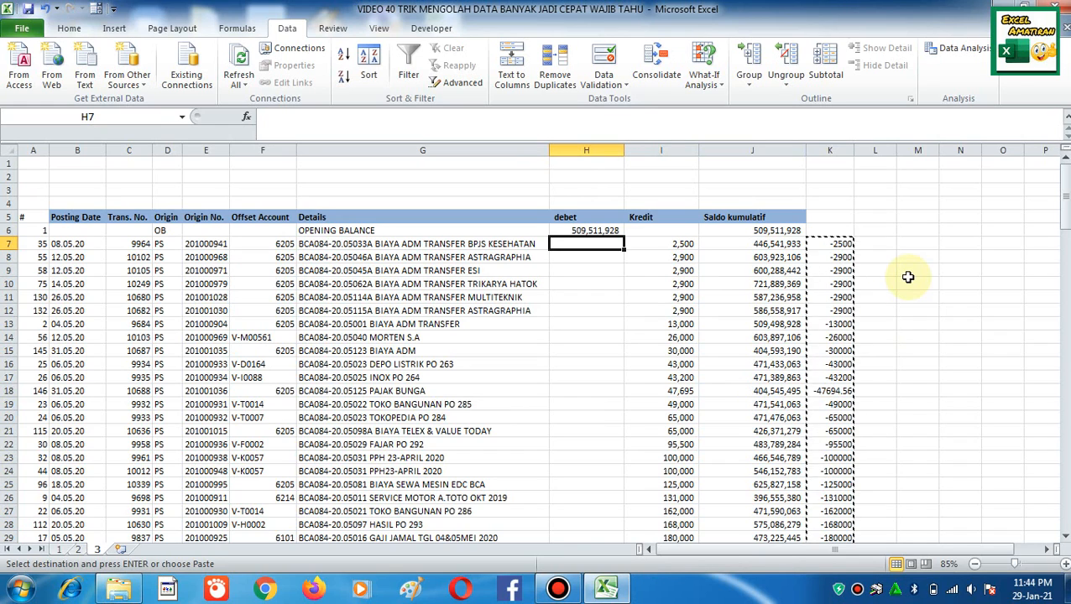
key(ctrl+v)
Step: Delete the entire Kredit column I
key(Right)
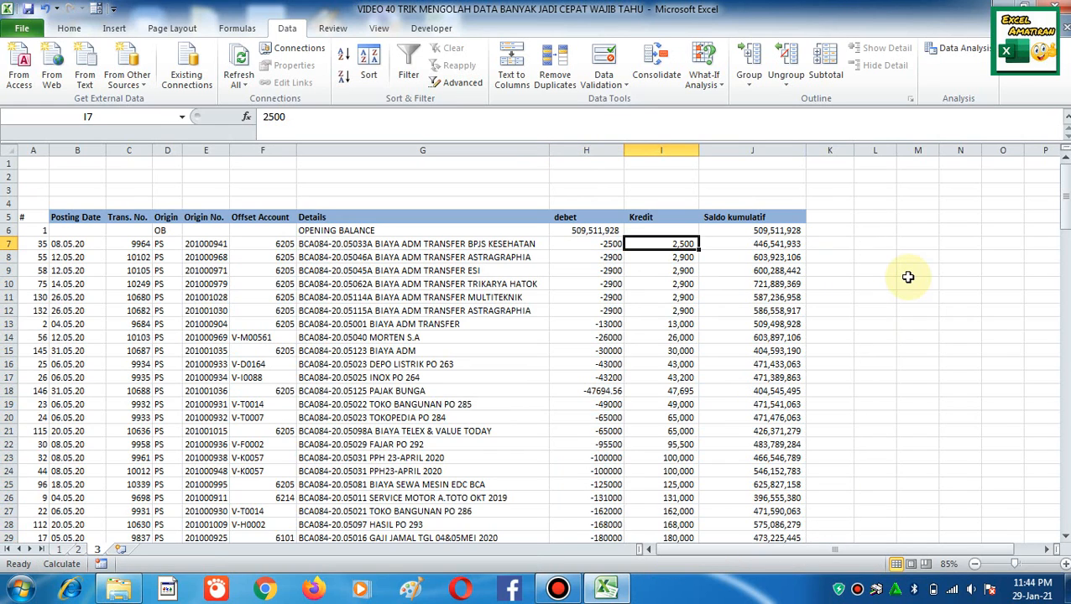
key(ctrl+shift+Down)
key(ctrl+shift+Down)
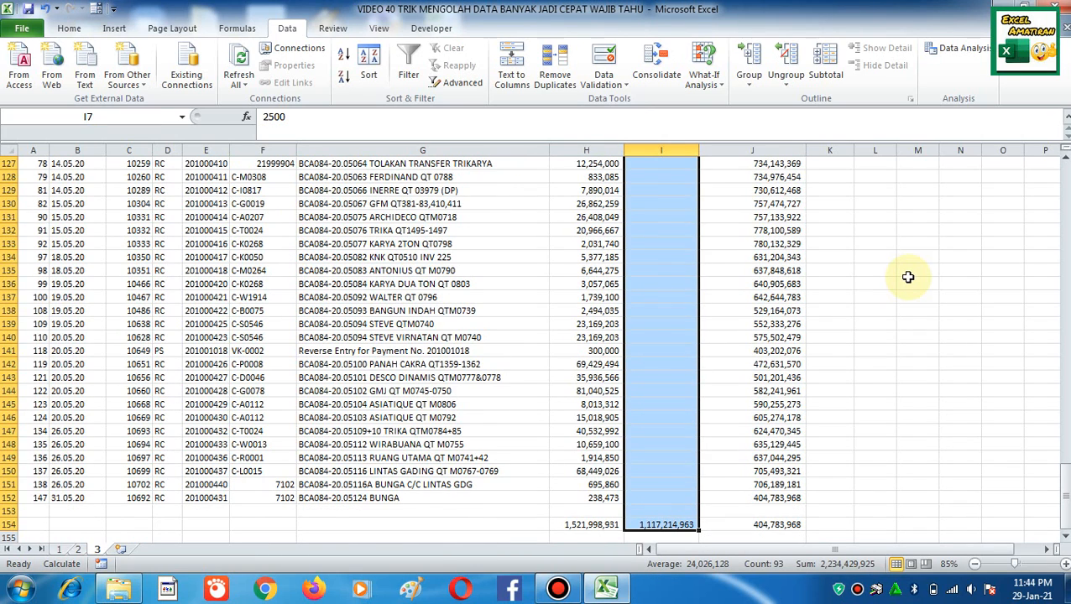
key(ctrl+minus)
key(Down)
key(Down)
key(Down)
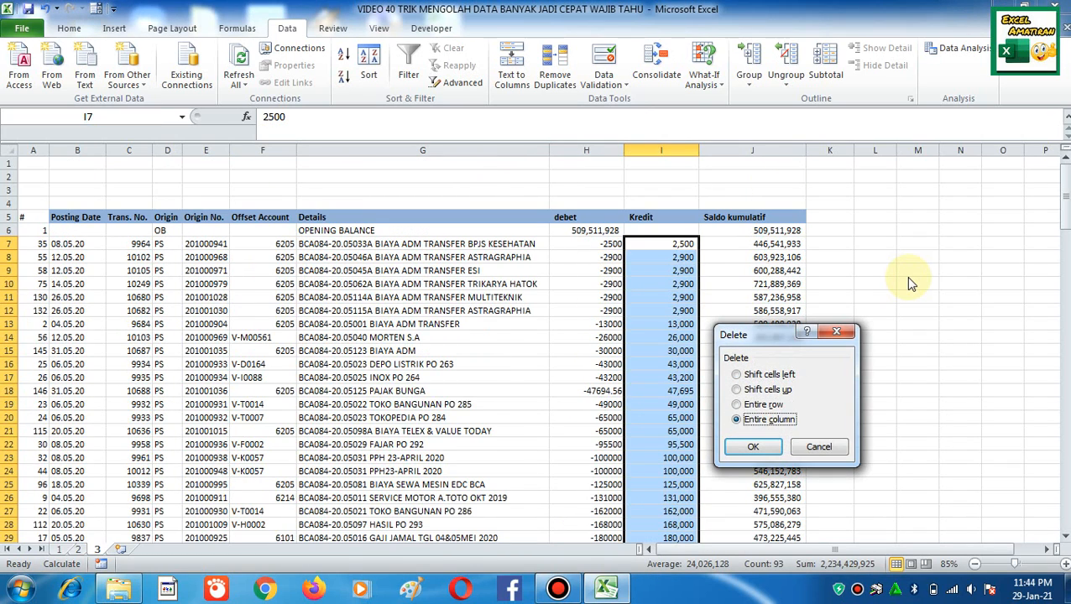
key(Return)
Step: Rename the debet header in H5 as "DR / CR"
click(598, 217)
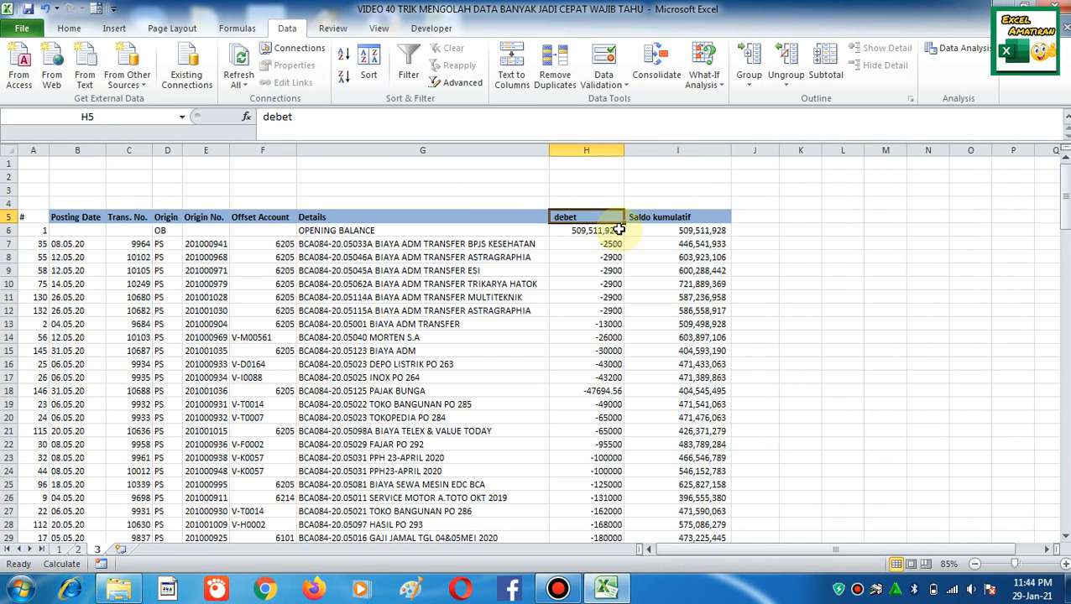
text(d)
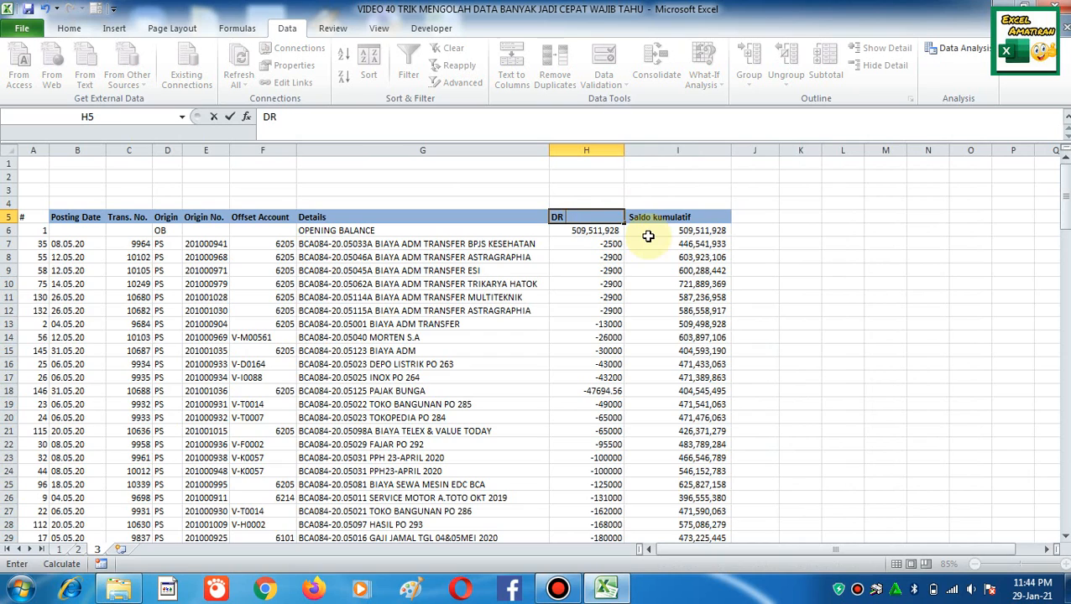
key(Return)
key(Up)
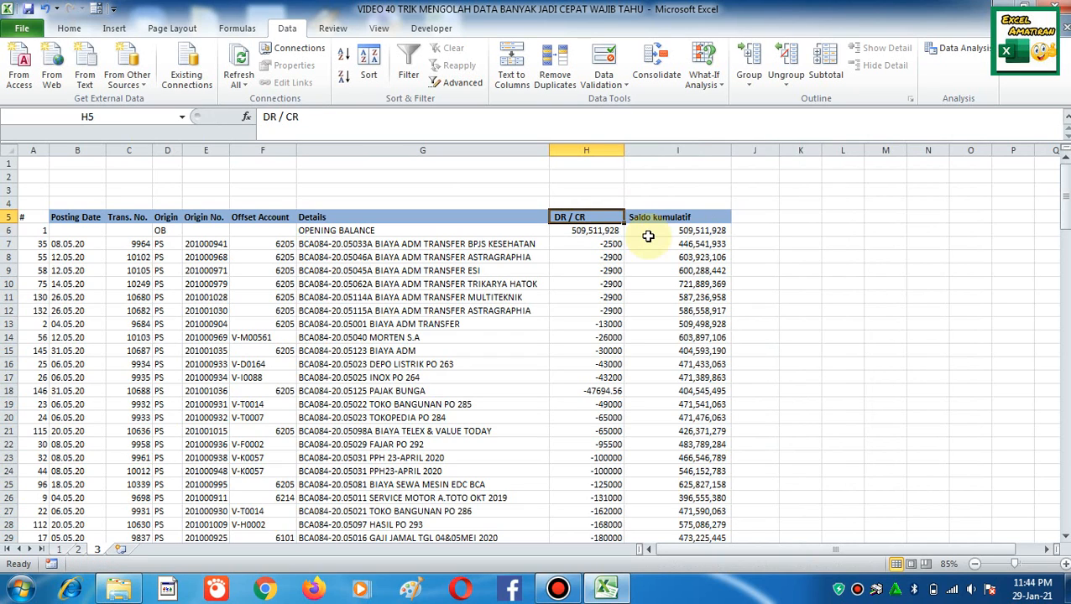
key(Down)
key(Down)
key(Up)
key(Down)
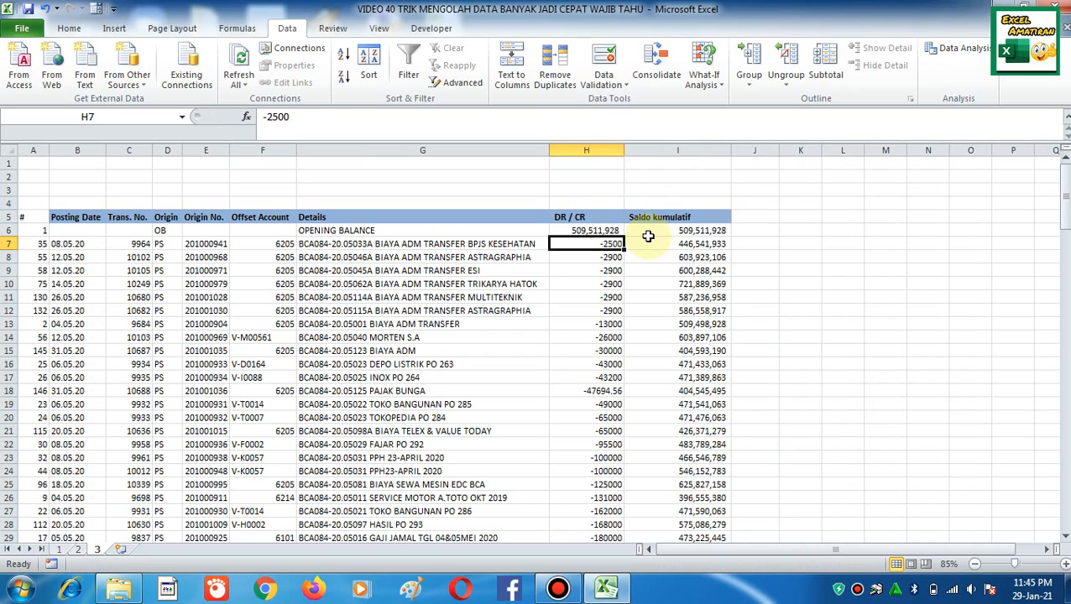
Step: Format the DR / CR amounts in H7:H152 with comma style and no decimal places
key(Left)
key(Left)
drag(601, 243, 608, 498)
key(ctrl+shift+Down)
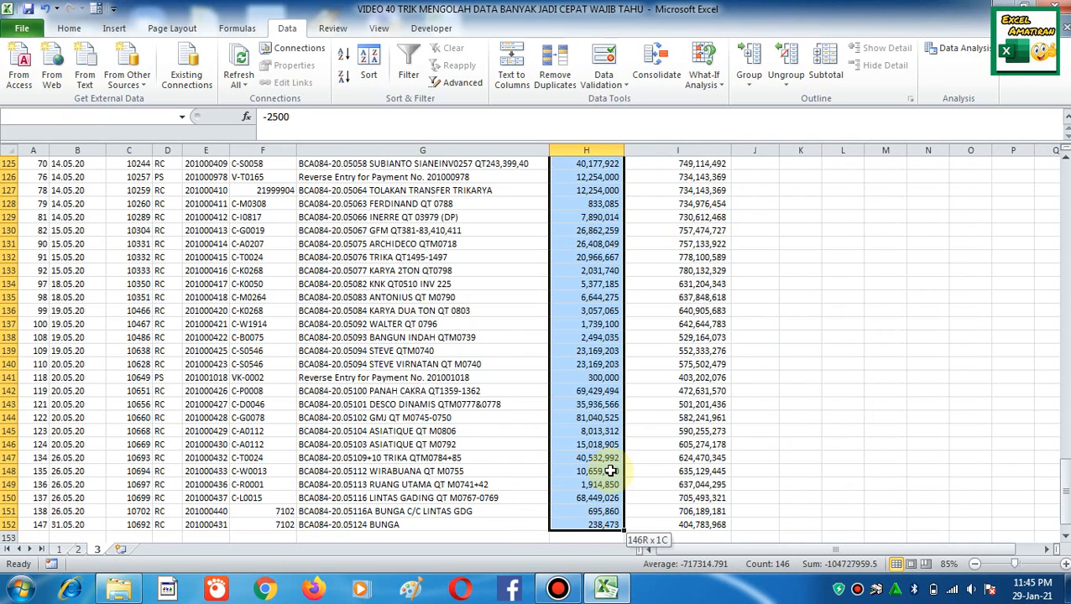
click(71, 29)
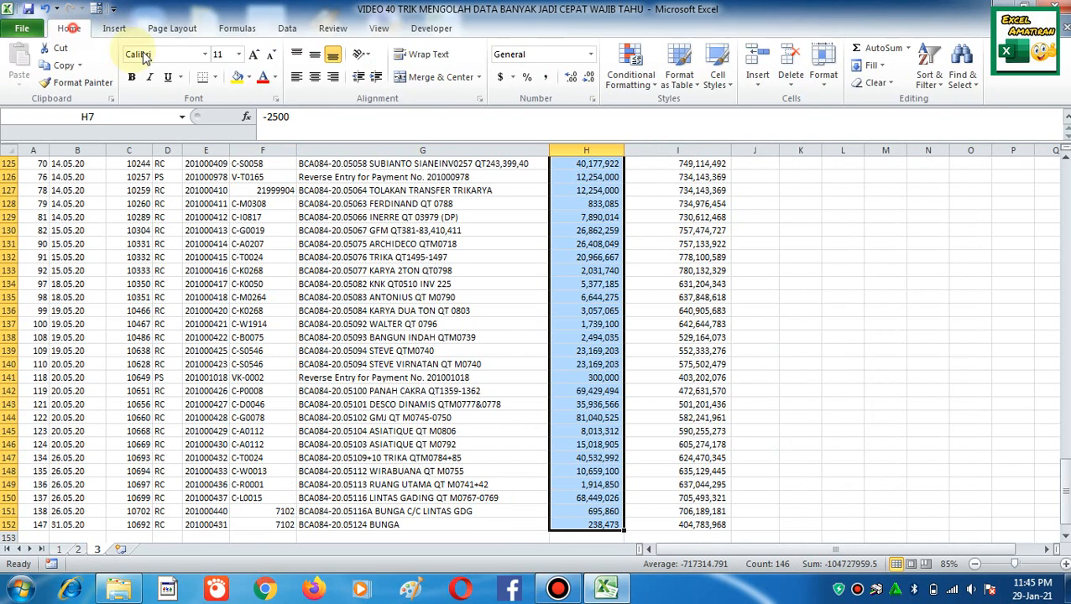
click(544, 77)
click(588, 78)
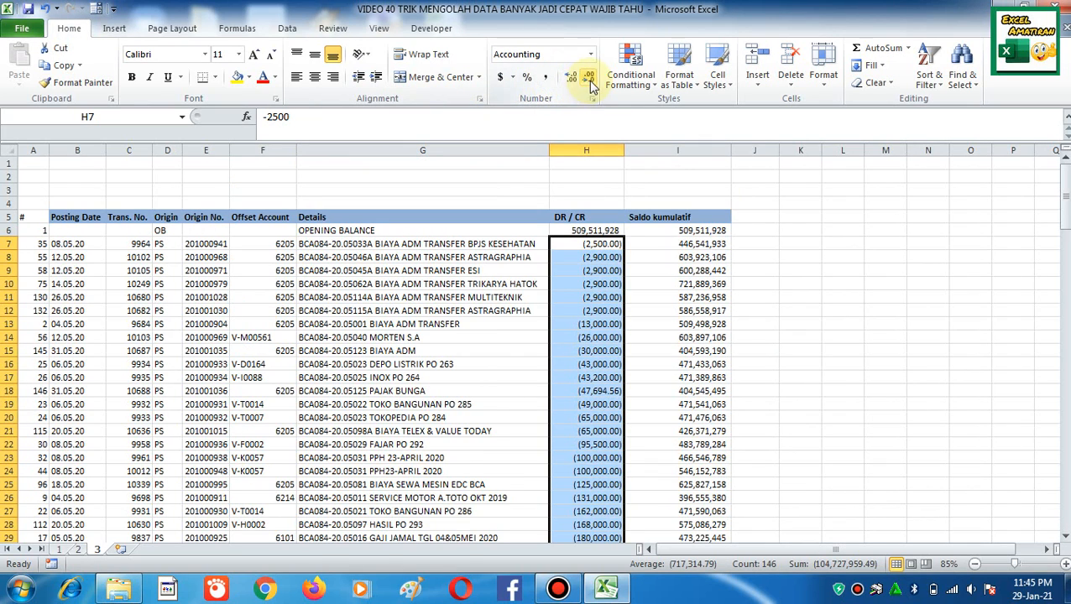
click(588, 77)
click(601, 279)
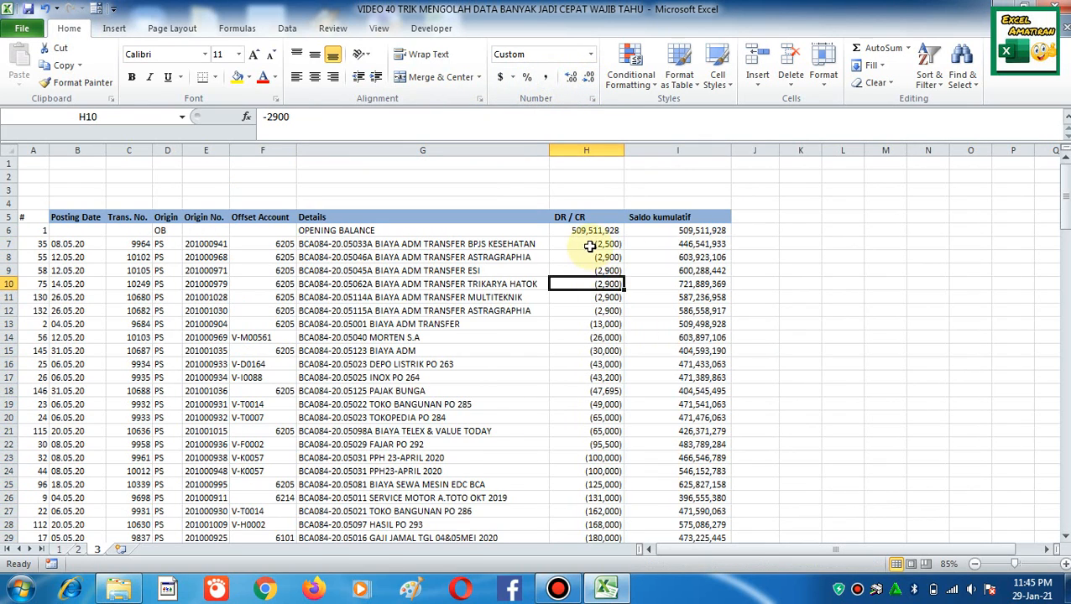
click(595, 249)
click(615, 306)
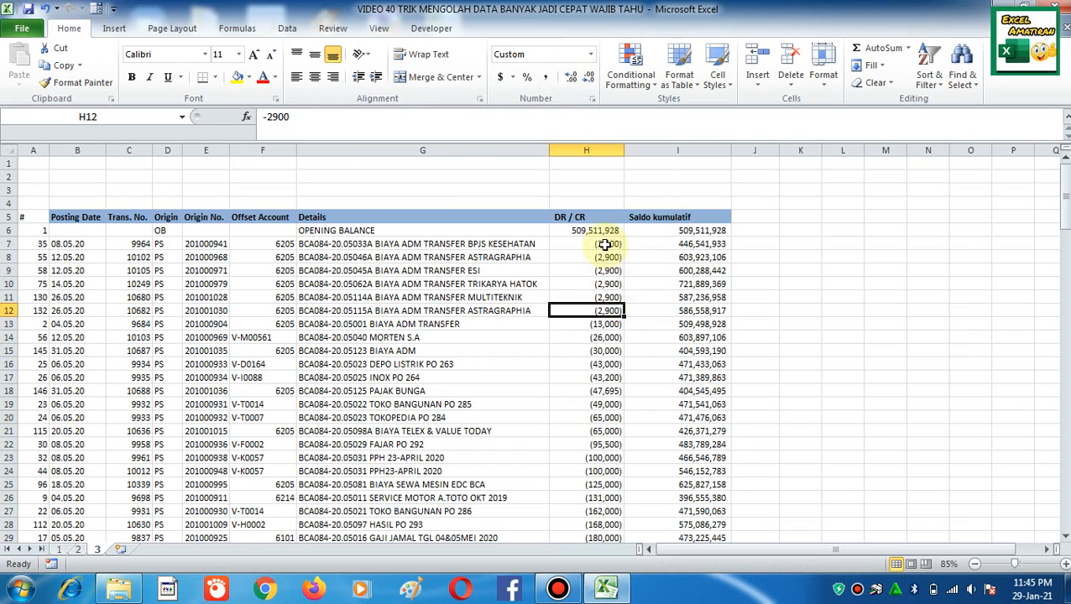
drag(609, 243, 610, 509)
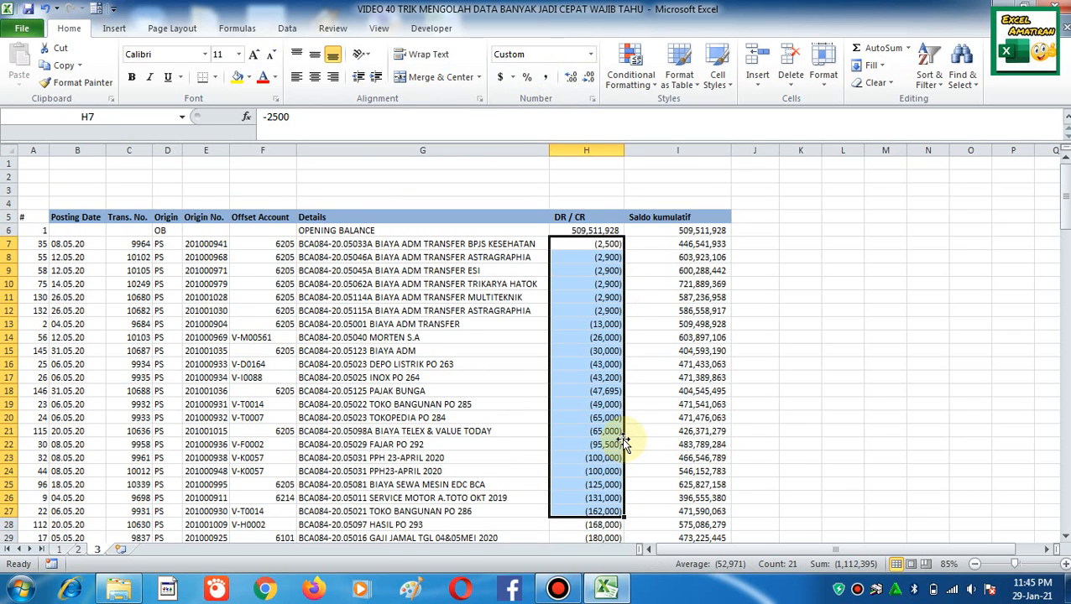
Step: Sort the data rows A6:I152 by the values in Column A, from smallest to largest
drag(37, 230, 42, 485)
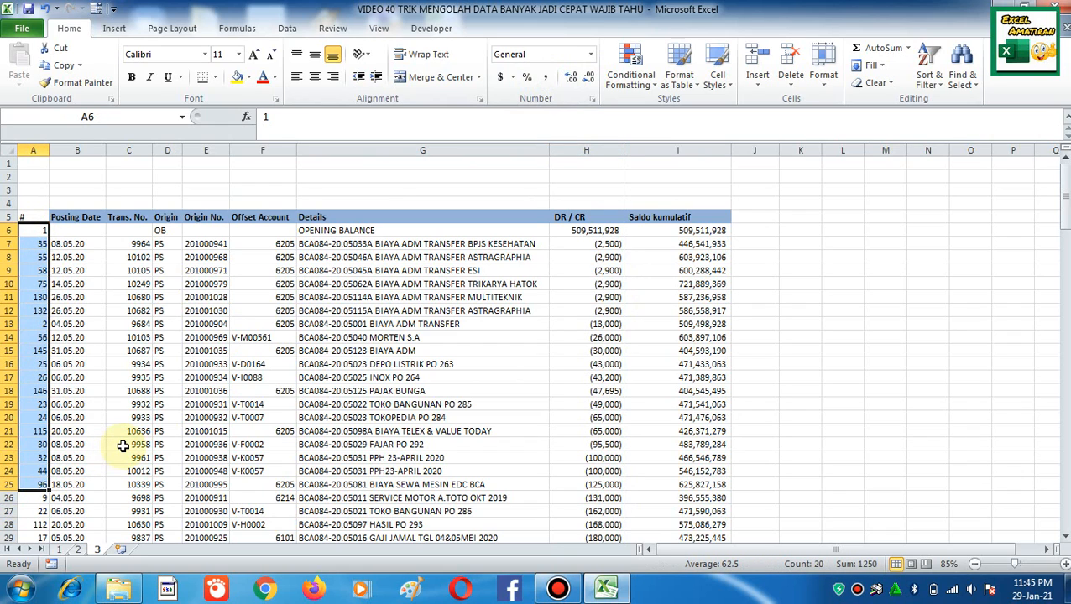
key(shift+Right)
key(shift+Right)
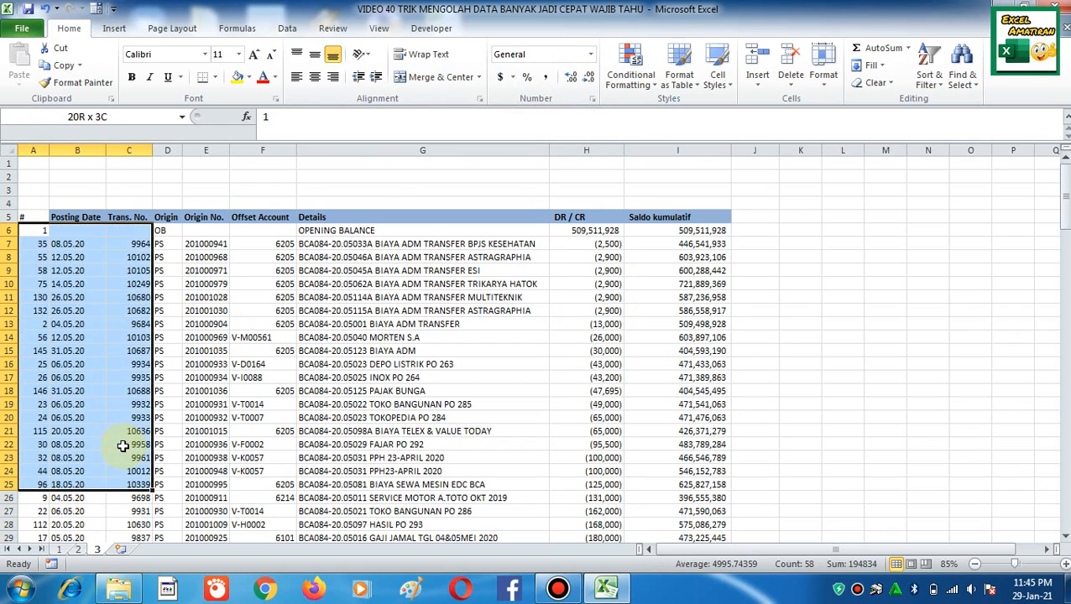
key(shift+Right)
key(shift+Right)
key(shift+Right)
key(shift+Right)
key(shift+Right)
key(shift+Right)
key(shift+Right)
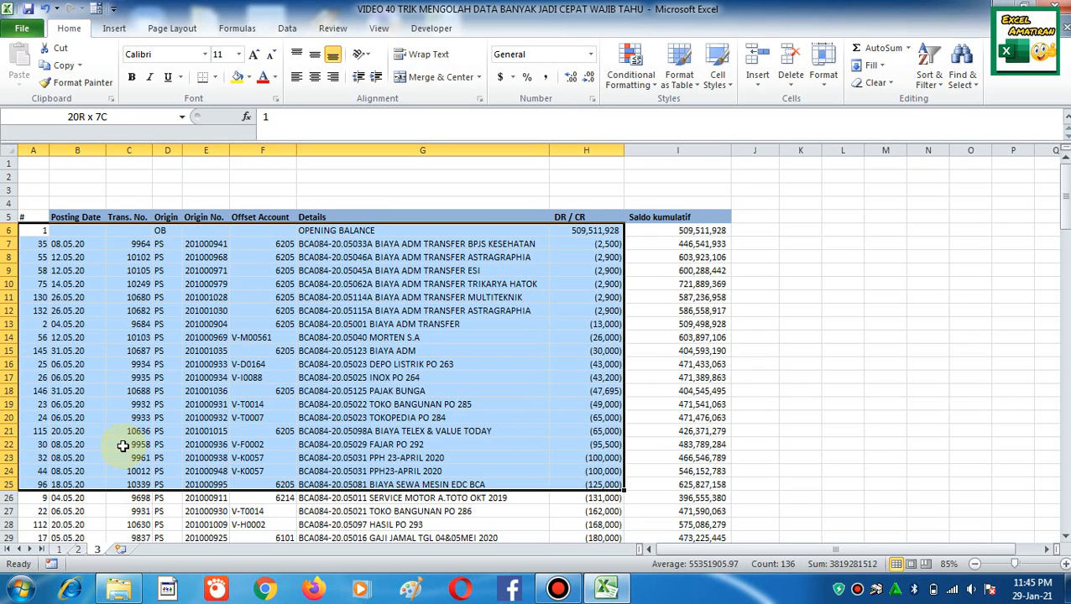
key(shift+Left)
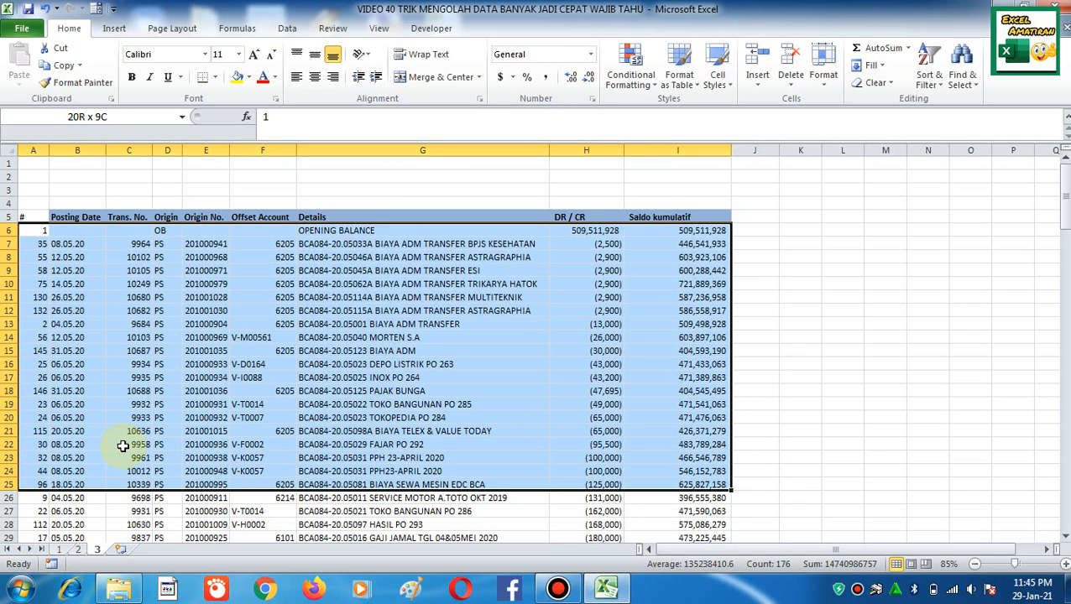
key(ctrl+shift+Down)
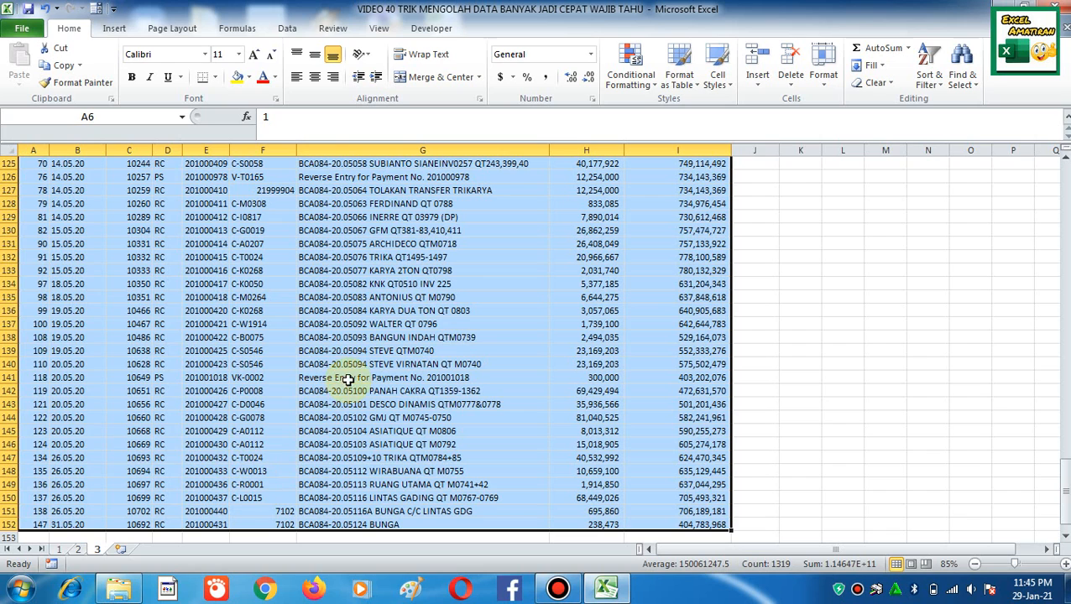
click(287, 27)
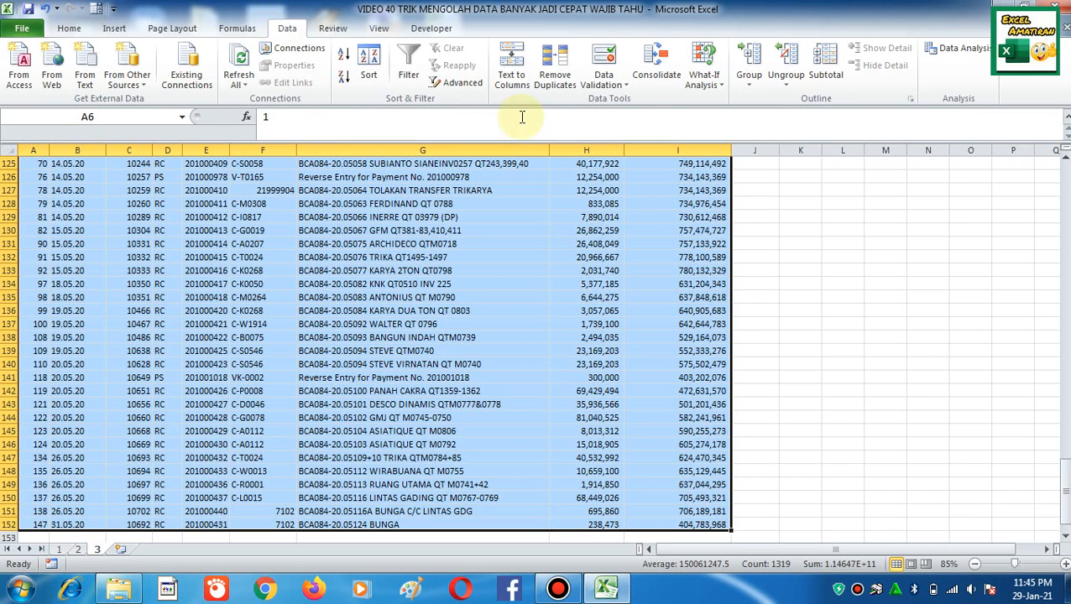
click(370, 70)
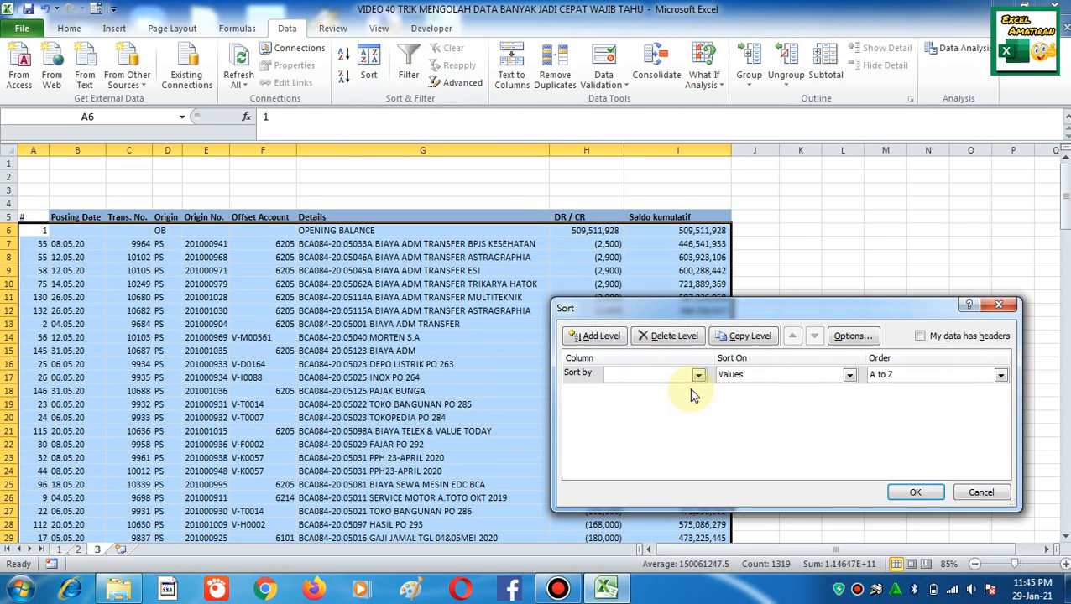
click(696, 377)
click(675, 390)
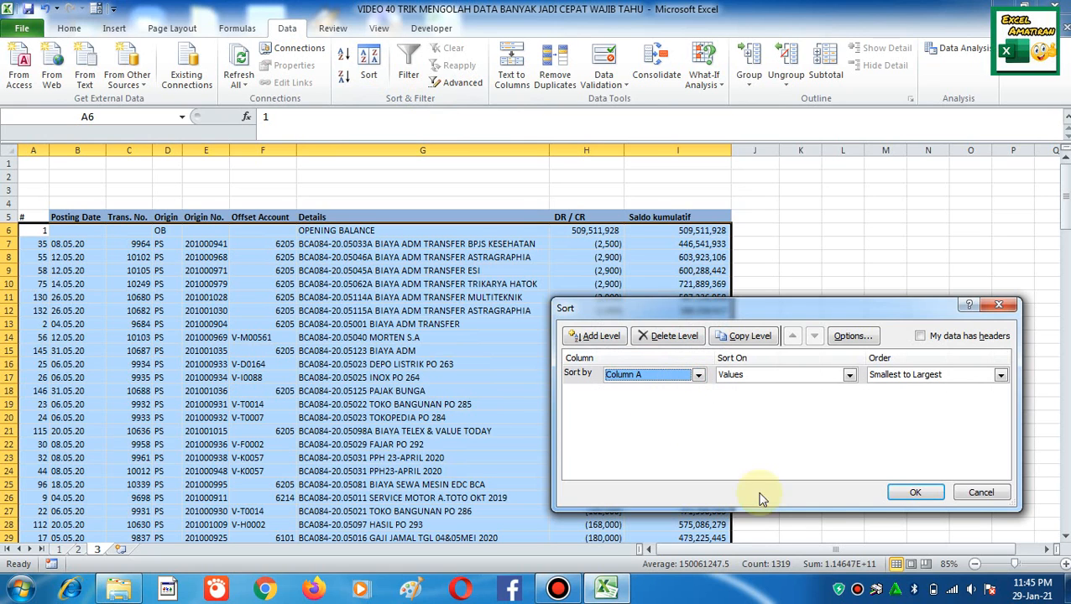
click(915, 492)
click(490, 337)
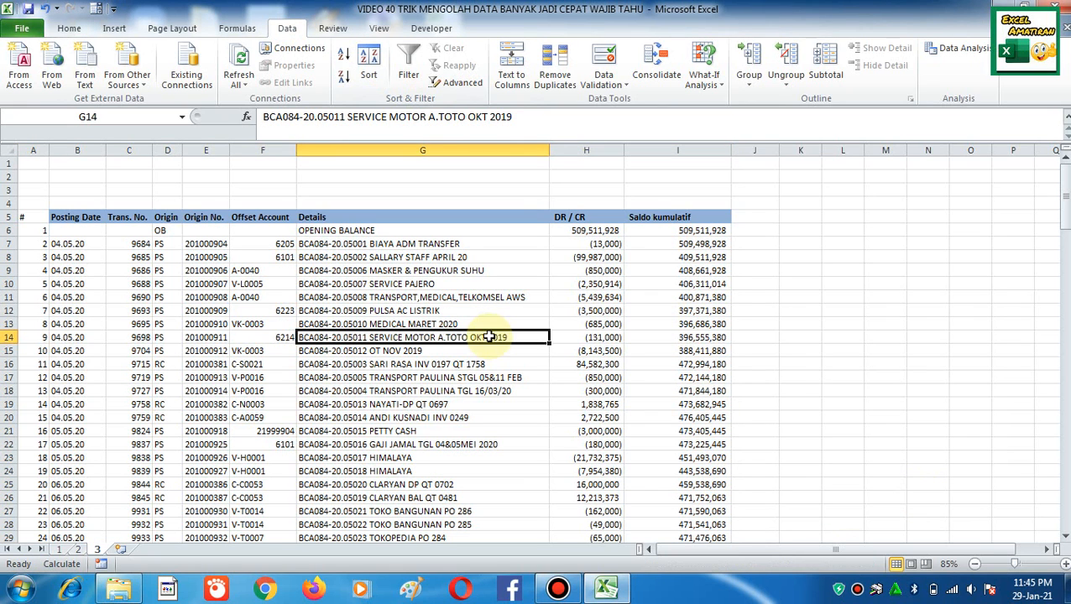
Step: Clear the broken #REF! formula in I154 below the Saldo kumulatif column
click(618, 284)
click(688, 285)
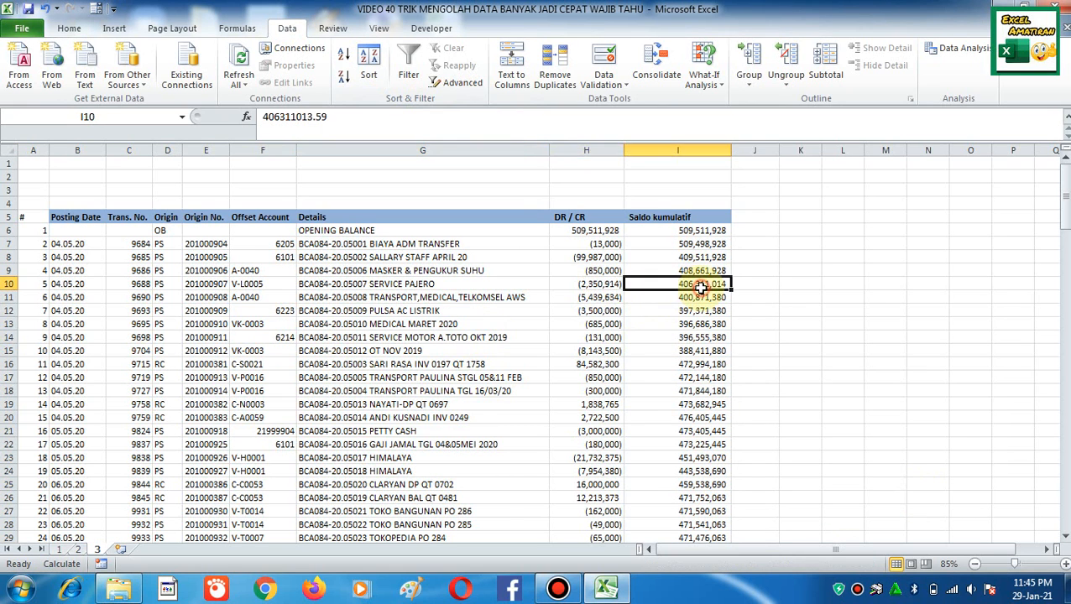
click(586, 333)
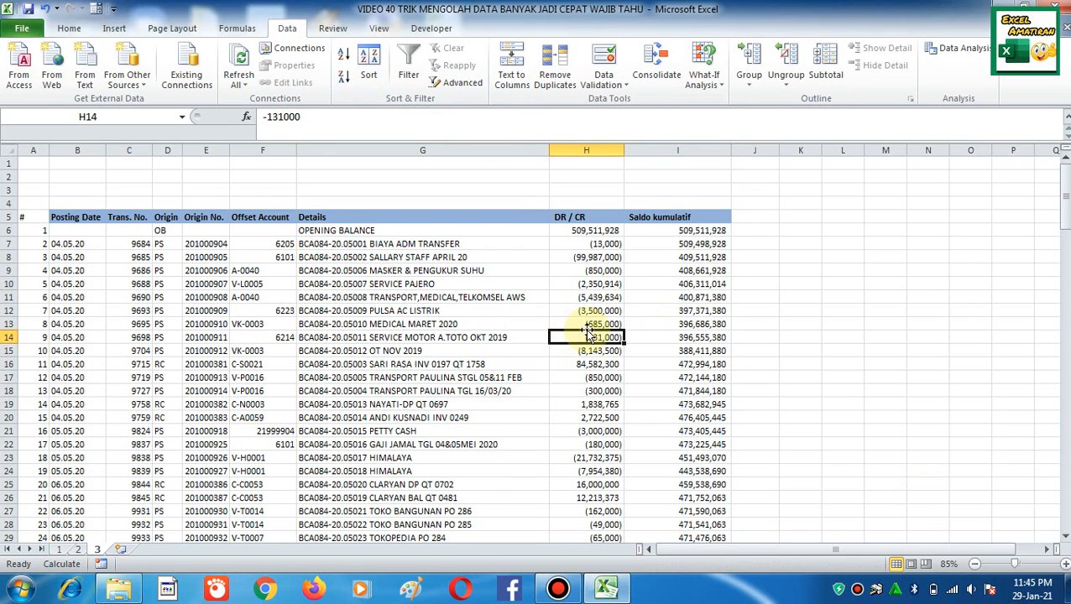
key(ctrl+Down)
scroll(587, 378, down, 2)
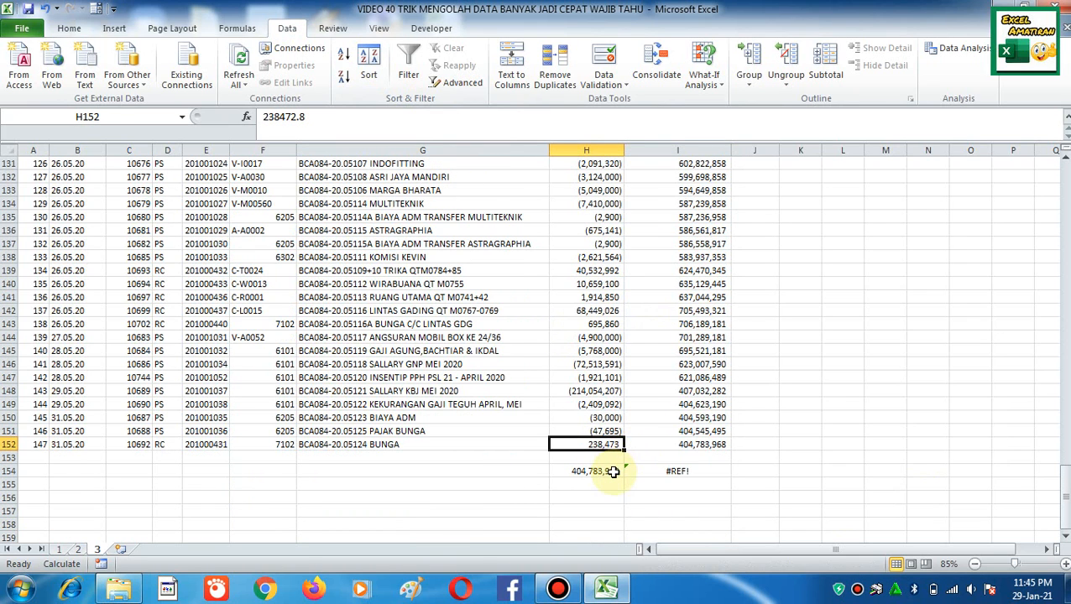
click(677, 472)
key(Home)
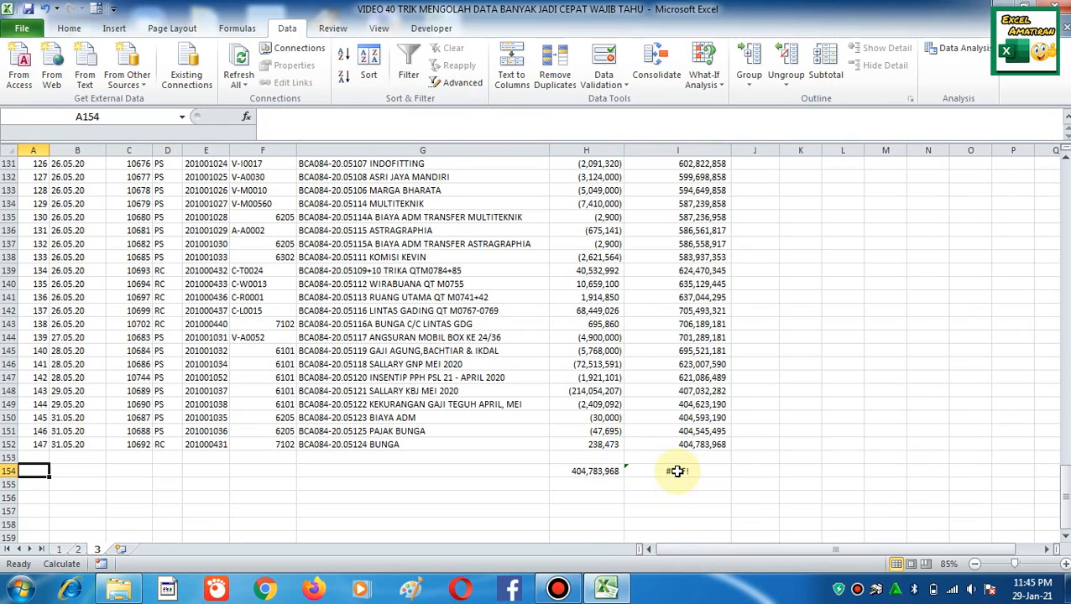
click(674, 471)
key(Delete)
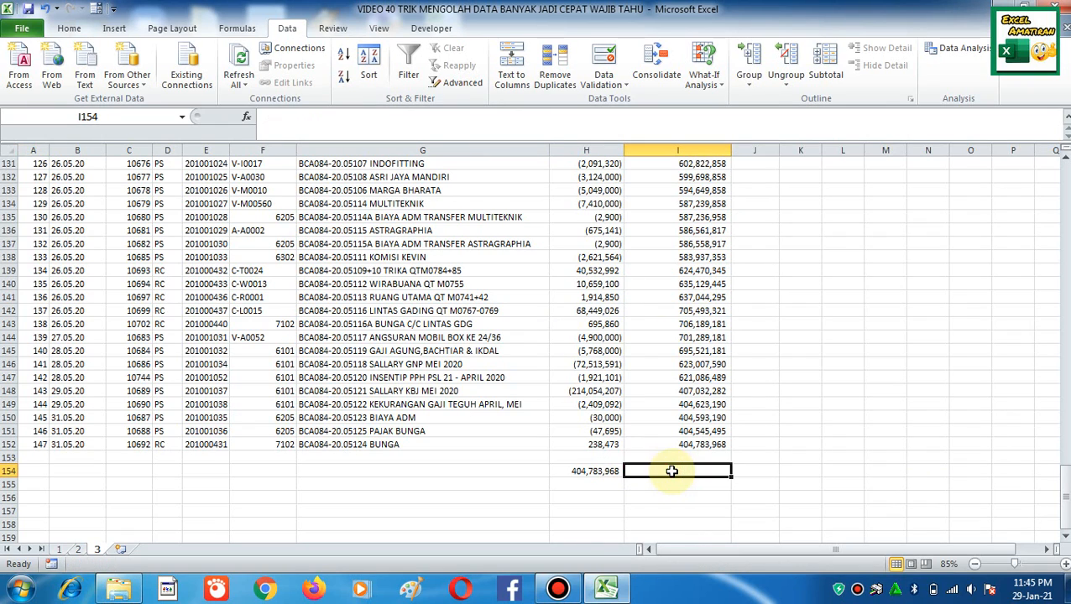
Step: Re-enter the DR / CR total in H154 with AutoSum as =SUM(H6:H153) and compare it with the closing balance in I152
click(607, 460)
click(606, 471)
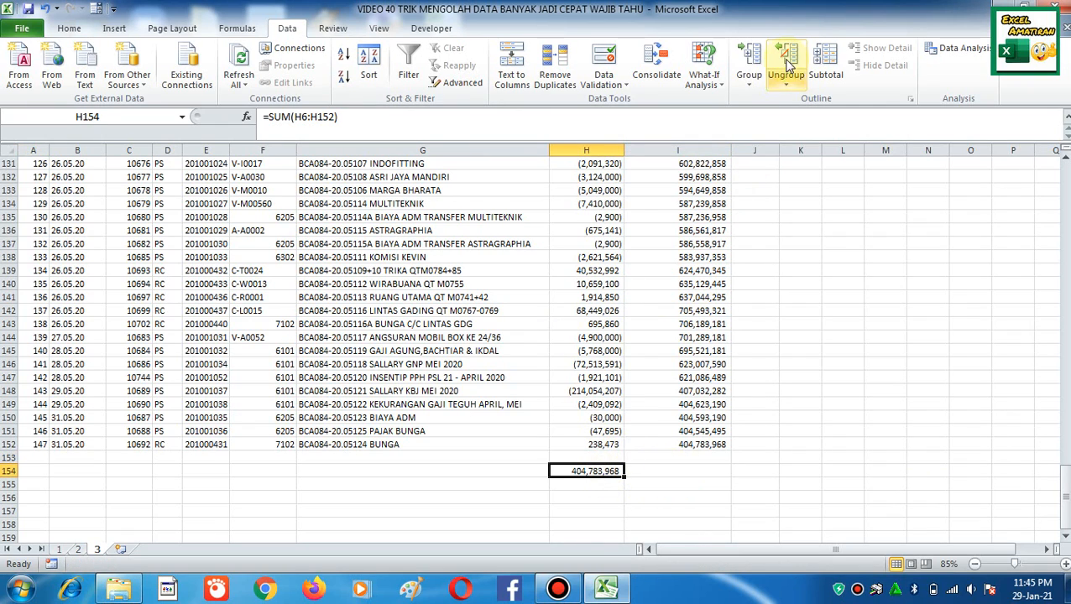
scroll(750, 52, up, 4)
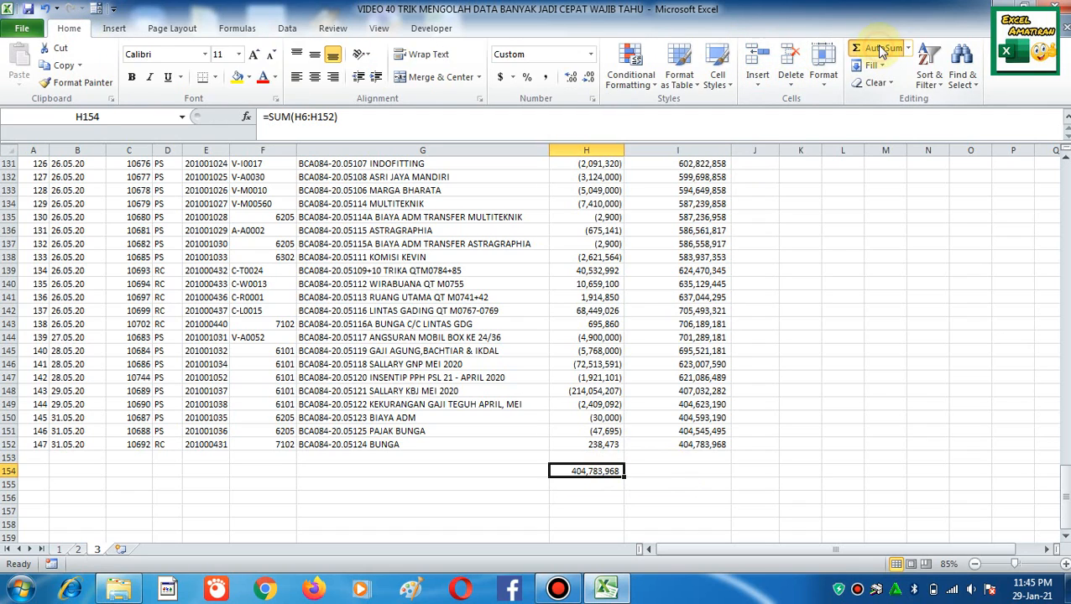
click(878, 48)
key(Return)
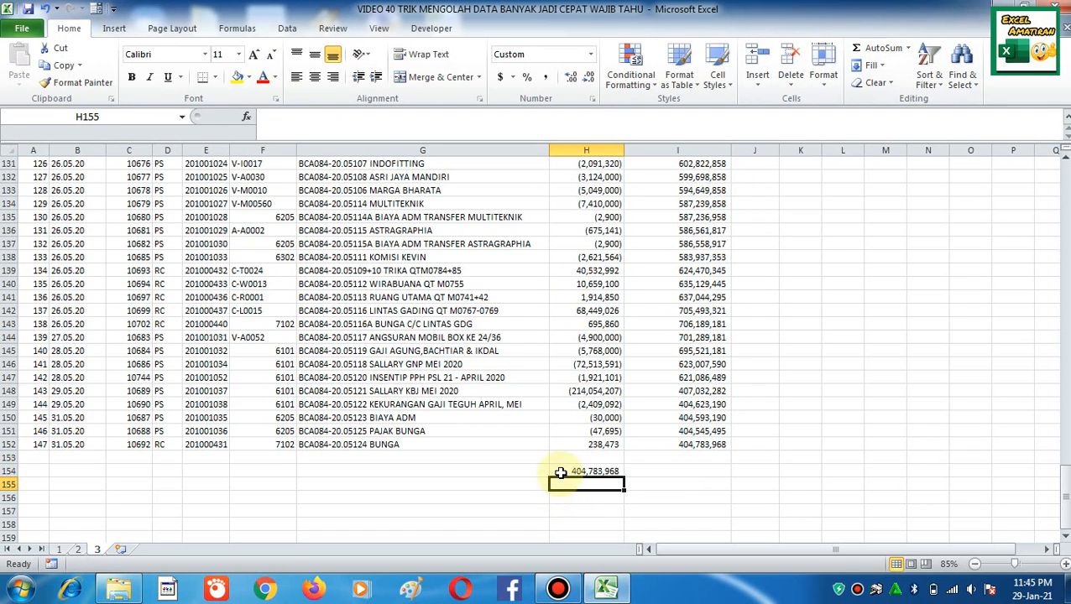
drag(575, 471, 587, 458)
click(690, 446)
click(610, 470)
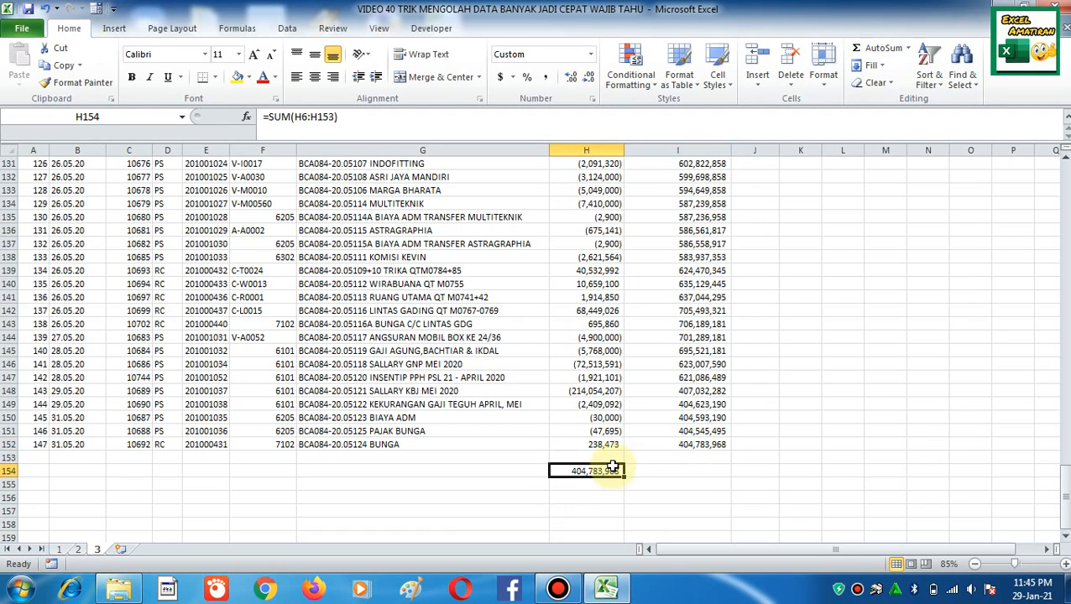
click(602, 404)
key(ctrl+Up)
key(Down)
key(Down)
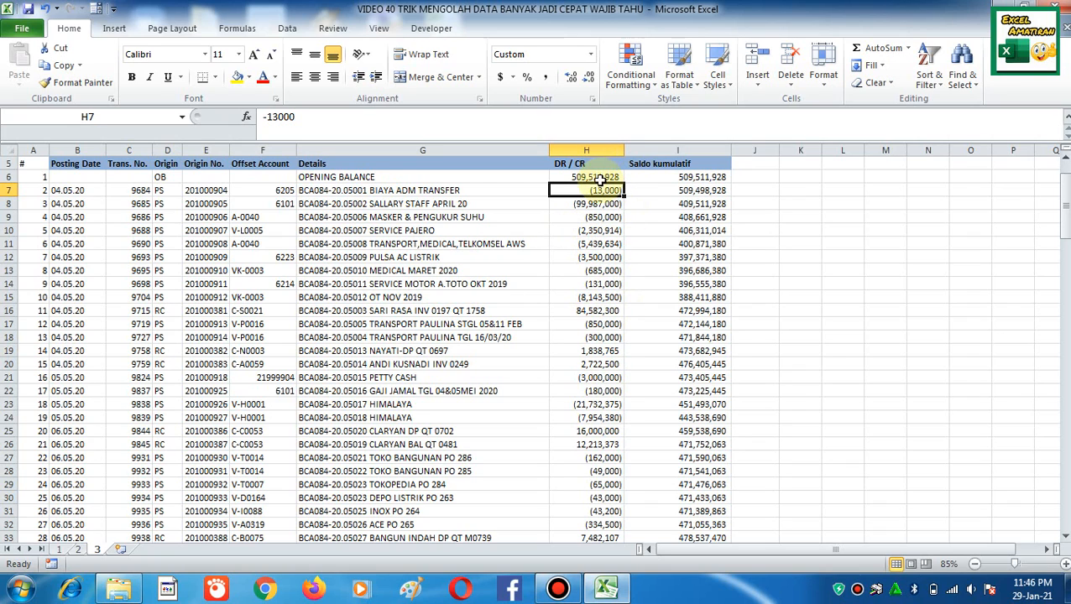
click(598, 243)
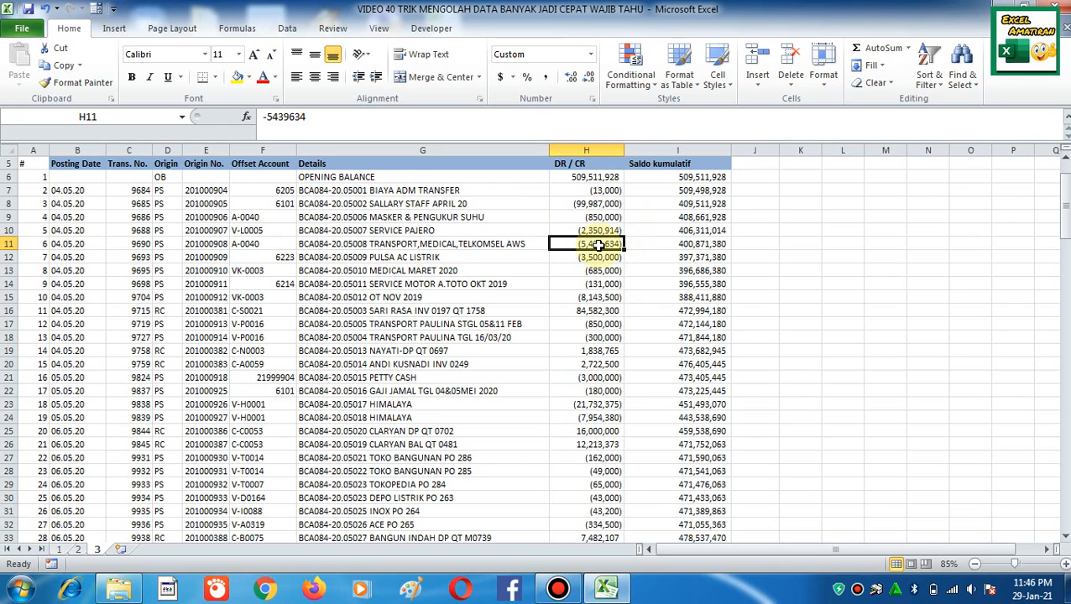